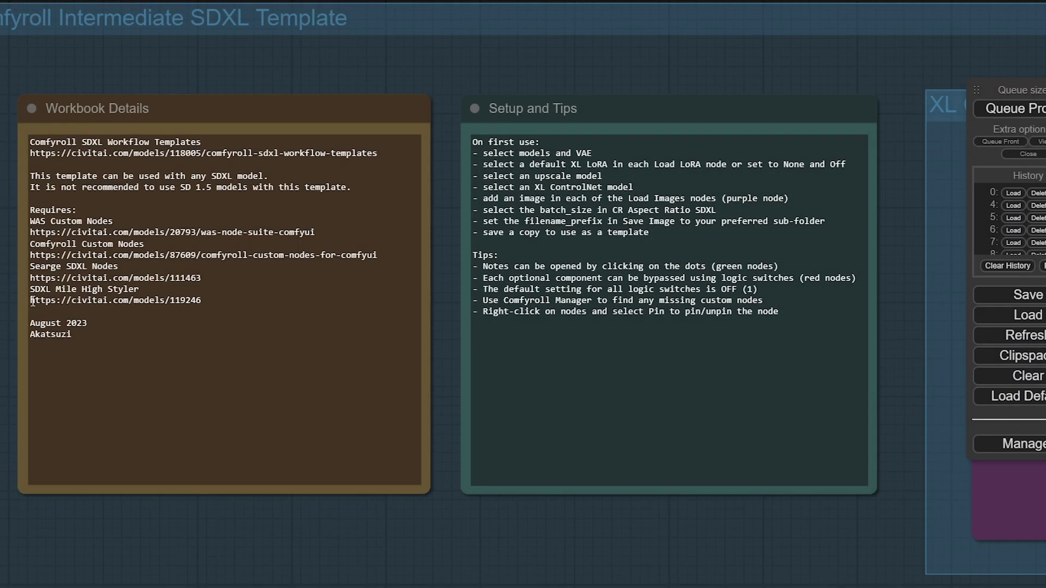
Step: Read the Workbook Details and Setup and Tips notes and examine the XL ControlNet nodes beside them
left_click_drag(86, 266, 40, 268)
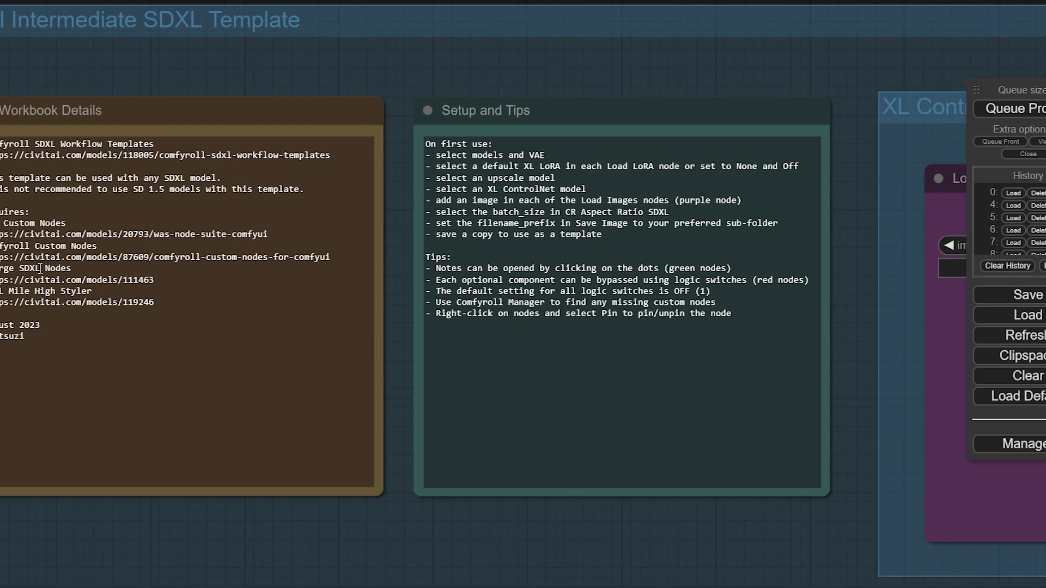
left_click_drag(533, 63, 231, 58)
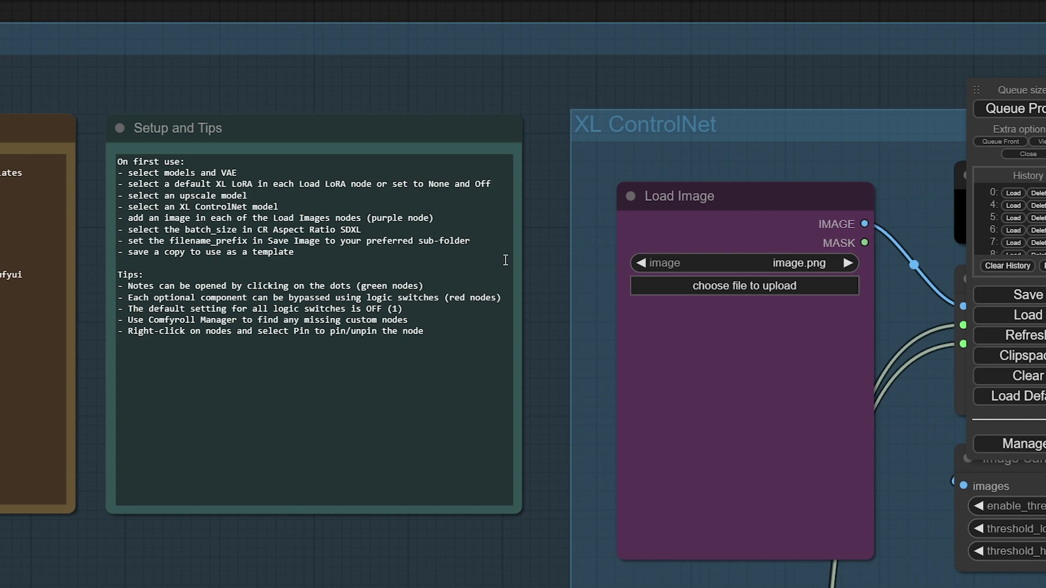
left_click(193, 126)
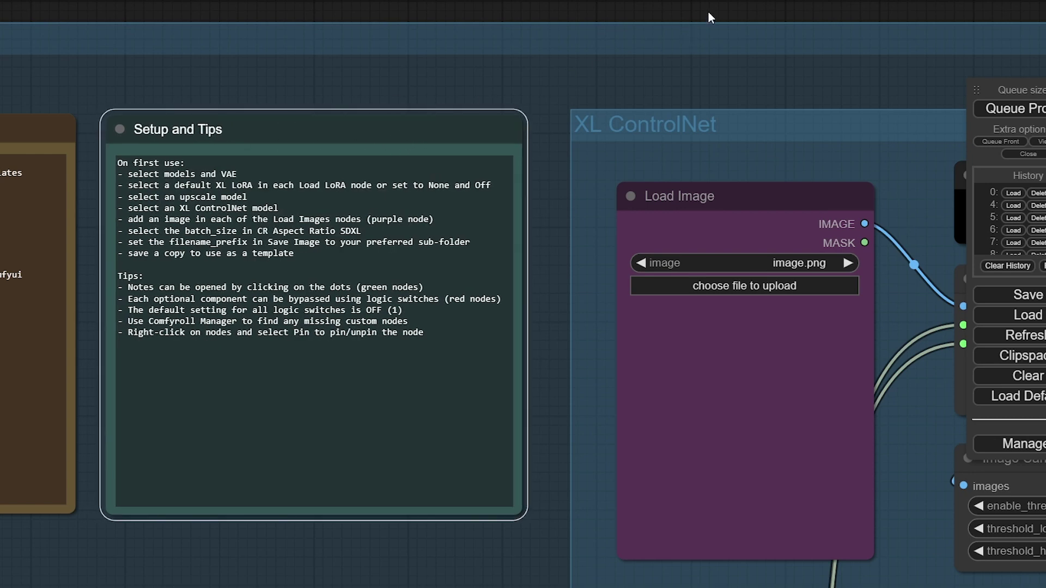
left_click_drag(708, 12, 498, 28)
left_click_drag(1041, 89, 1045, 56)
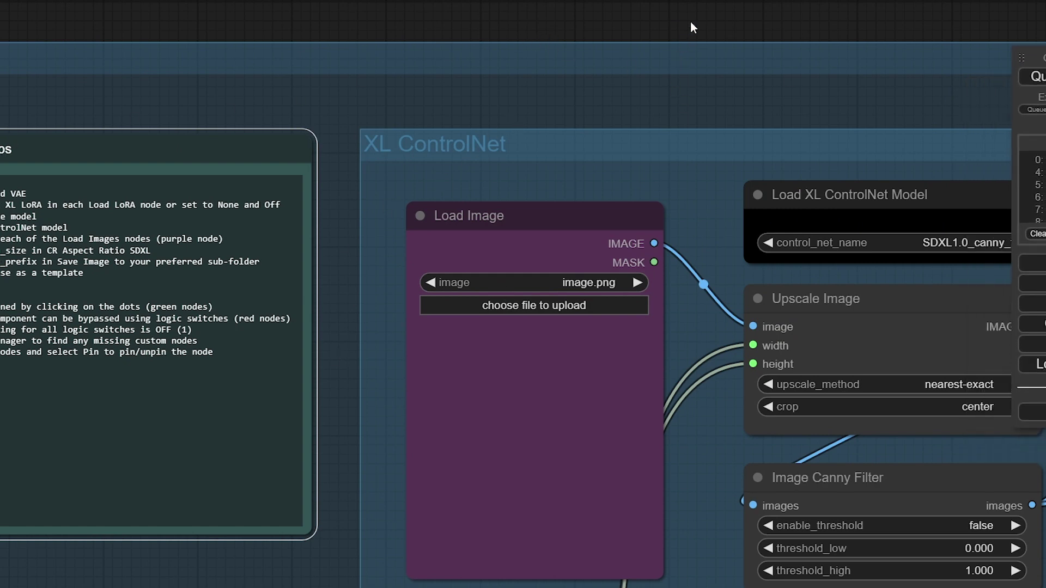
scroll(691, 33, "down", 2)
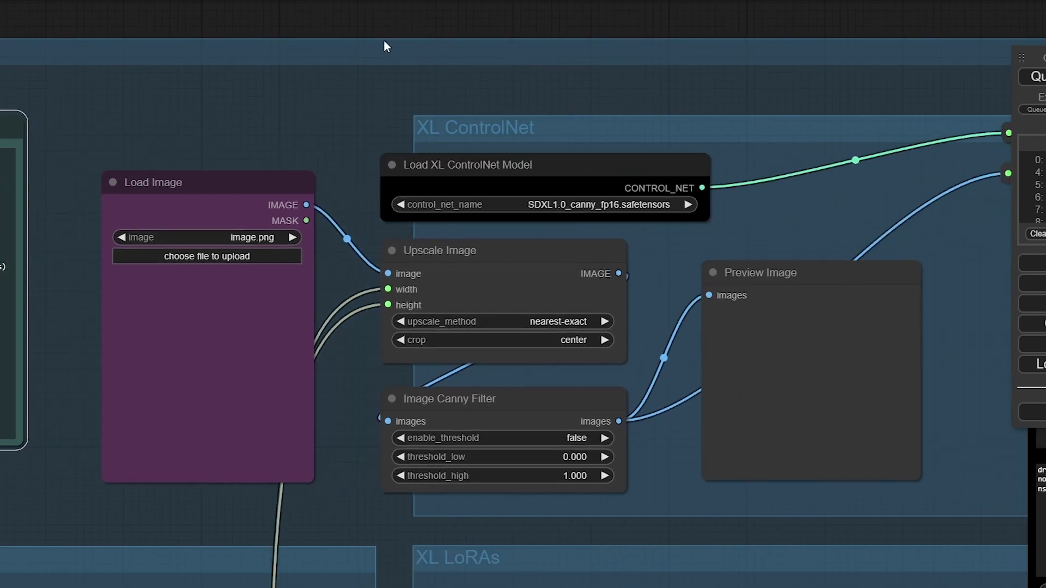
left_click_drag(384, 47, 478, 47)
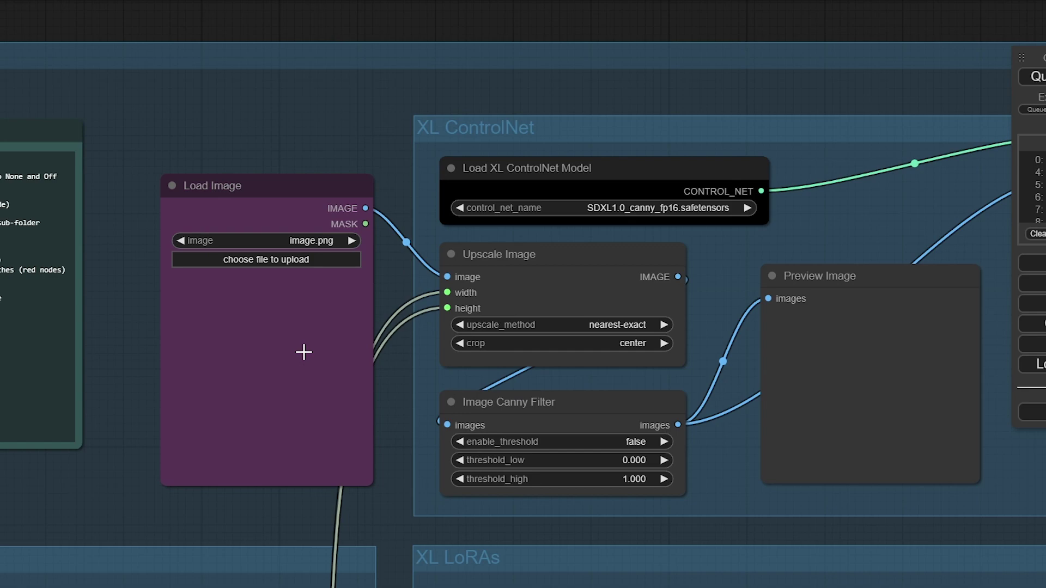
Step: Set the Base XL Model checkpoint to SDXL/sd_xl_base_1.0_0.9vae.safetensors
scroll(303, 352, "down", 10)
left_click_drag(245, 280, 335, 21)
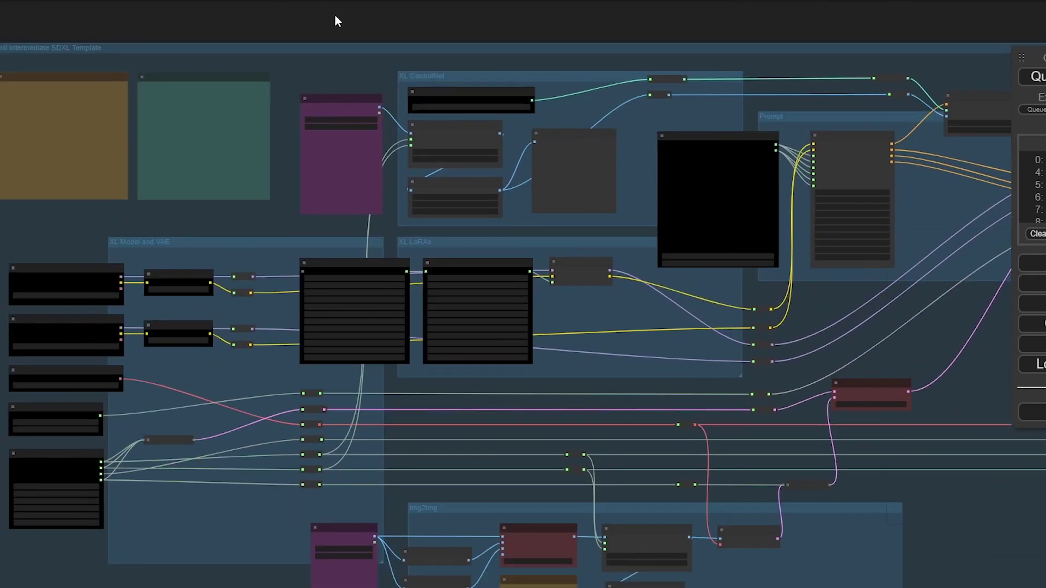
scroll(82, 434, "up", 6)
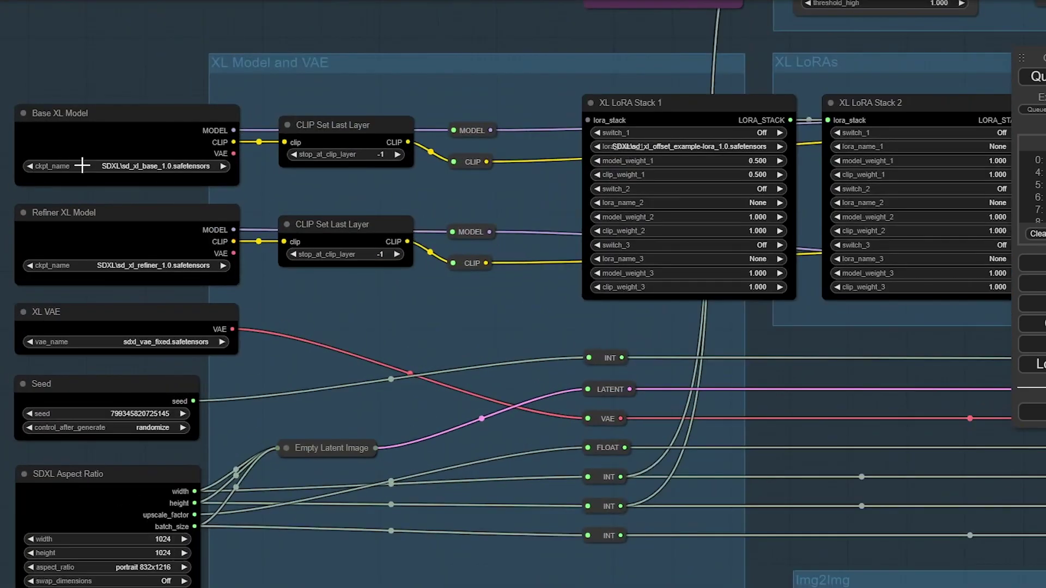
left_click(117, 166)
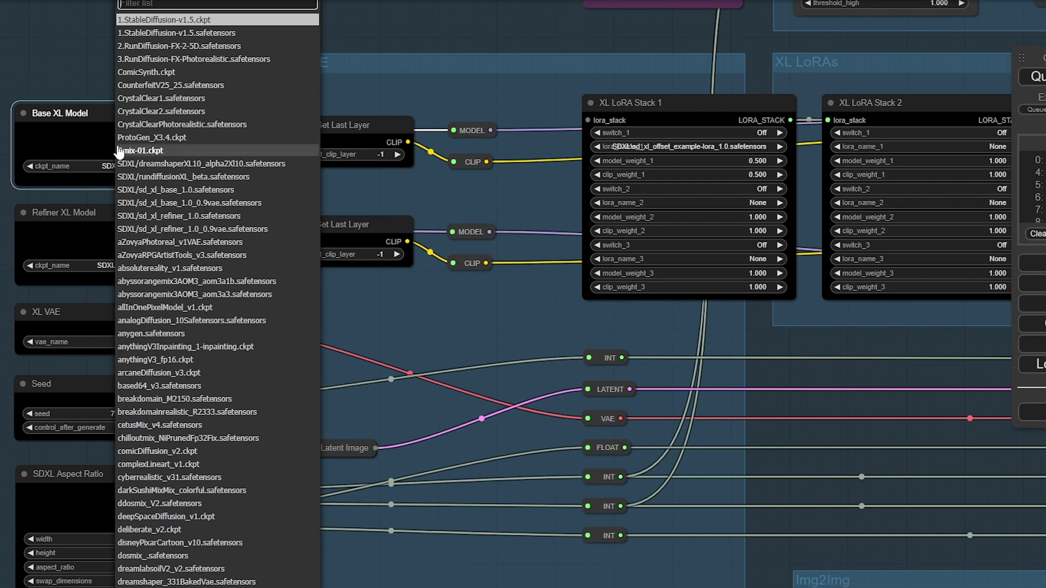
type("sd")
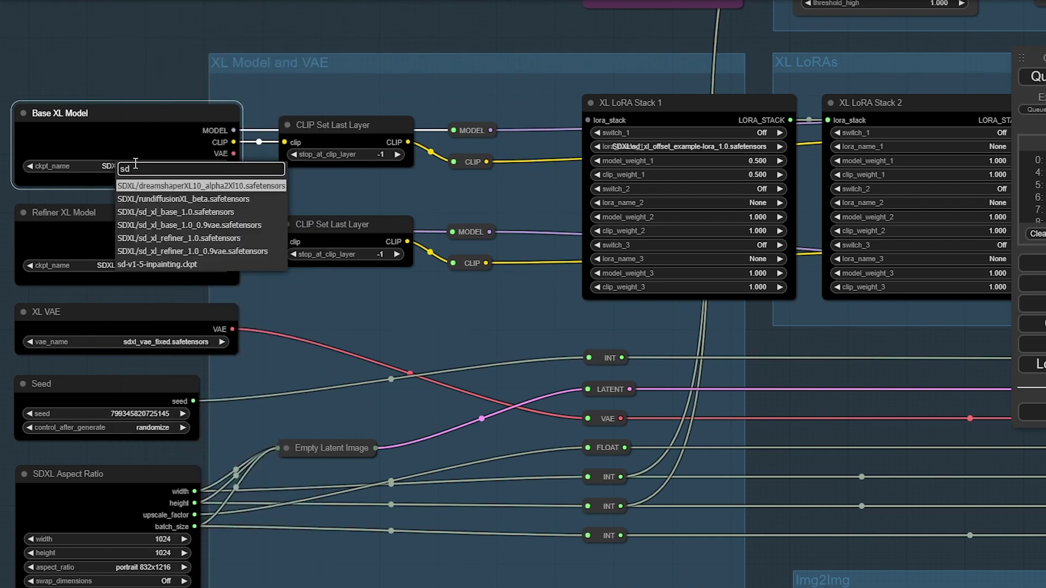
left_click(195, 229)
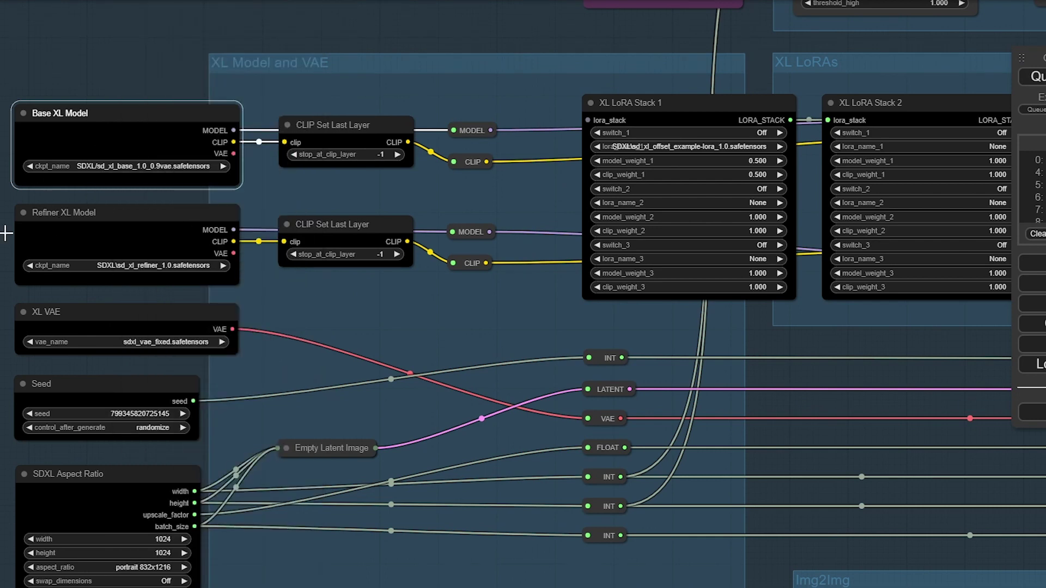
Step: Set the Refiner XL Model checkpoint to SDXL/sd_xl_refiner_1.0_0.9vae.safetensors
left_click(124, 266)
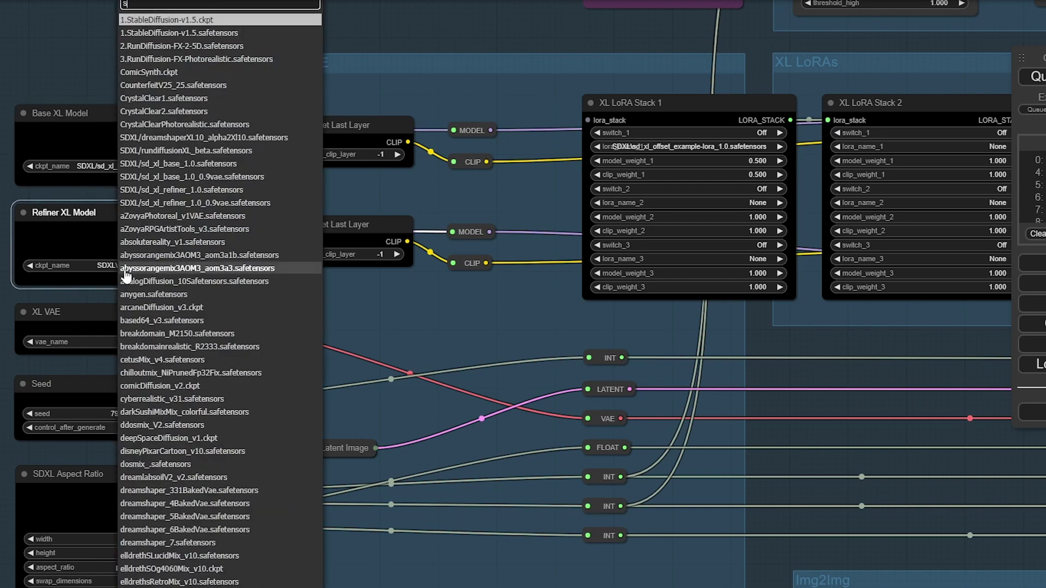
type("sd")
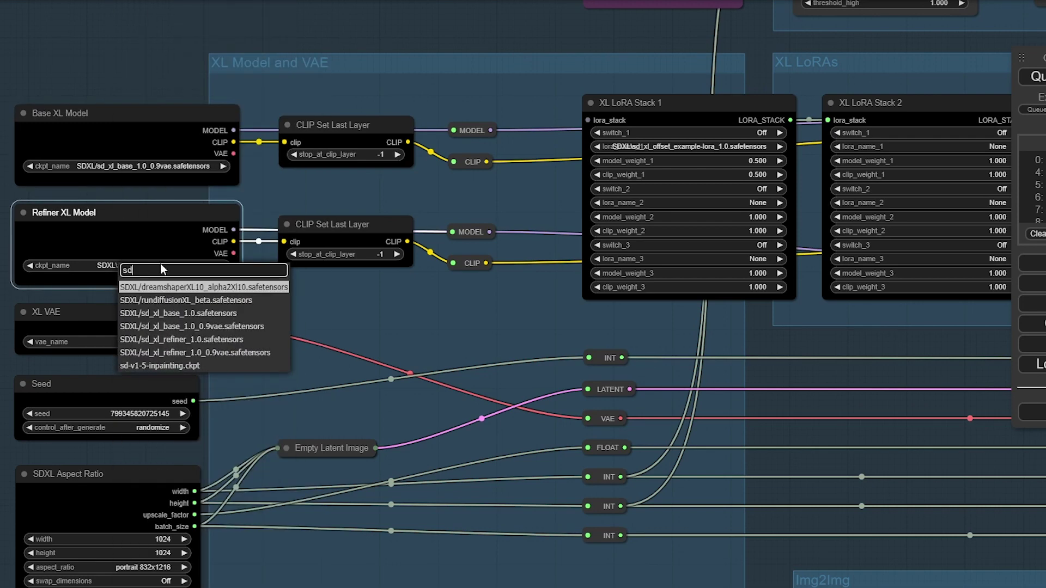
left_click(216, 353)
key("Escape")
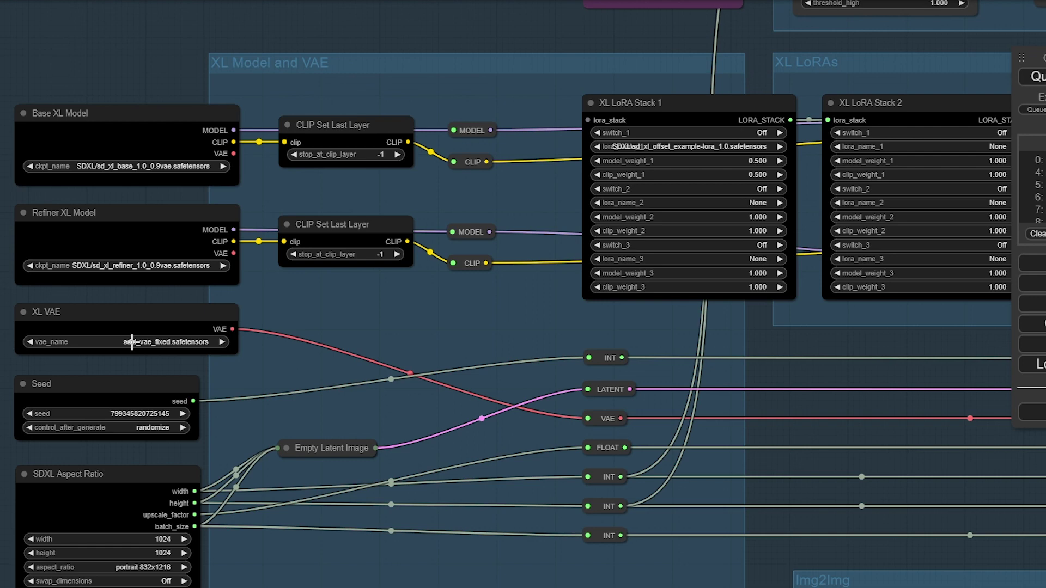
Step: Select sdxl_vae.safetensors in the XL VAE node and portrait 768x1344 as the aspect ratio in the SDXL Aspect Ratio node
left_click(132, 342)
left_click(163, 350)
left_click_drag(435, 327, 442, 312)
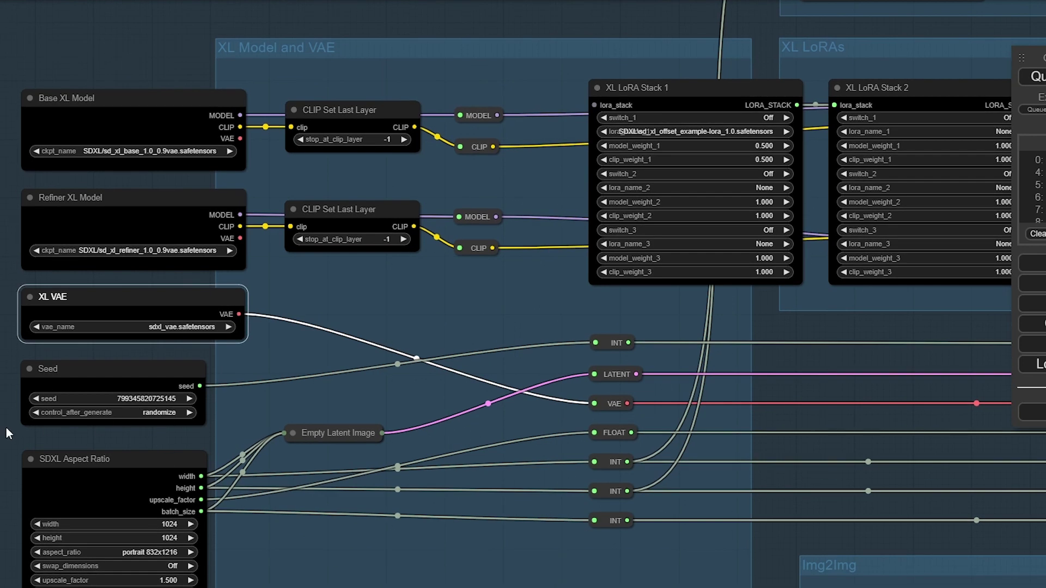
left_click(190, 553)
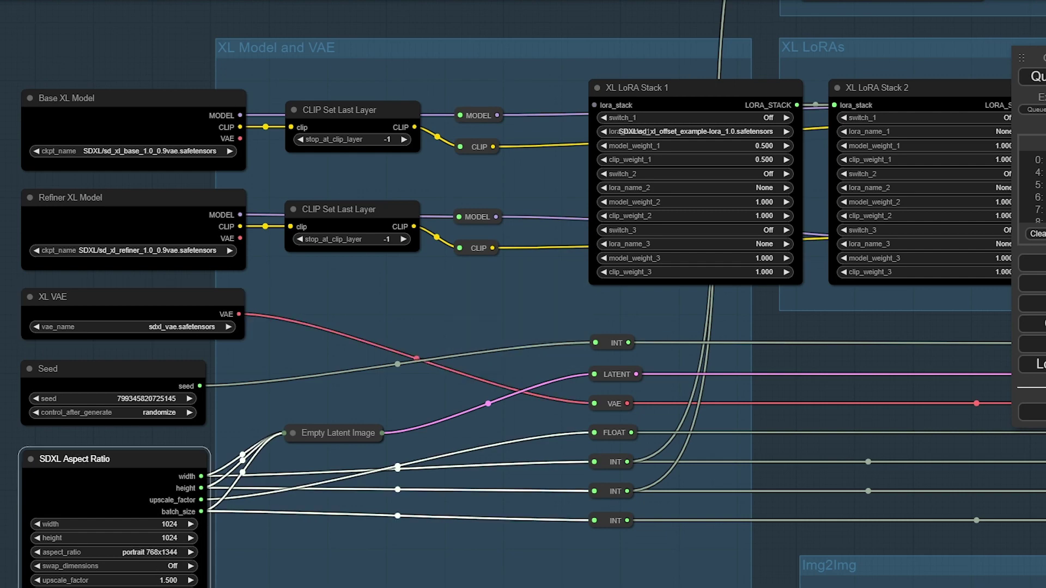
left_click(338, 550)
Step: Review the first-use instruction about default XL LoRAs in the Setup and Tips note
scroll(3, 201, "down", 5)
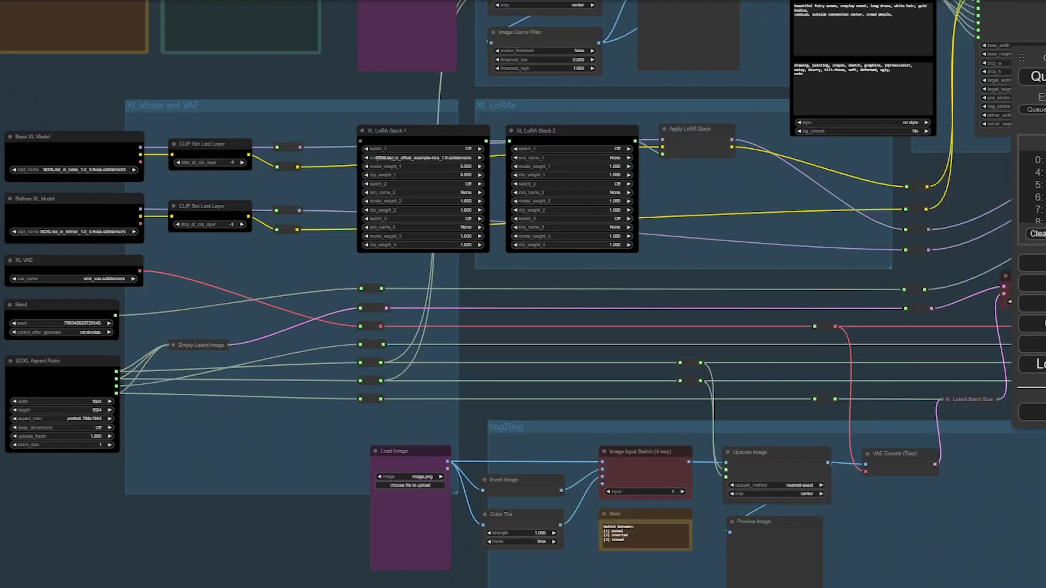
scroll(3, 111, "down", 3)
left_click_drag(2, 112, 12, 274)
scroll(268, 174, "up", 3)
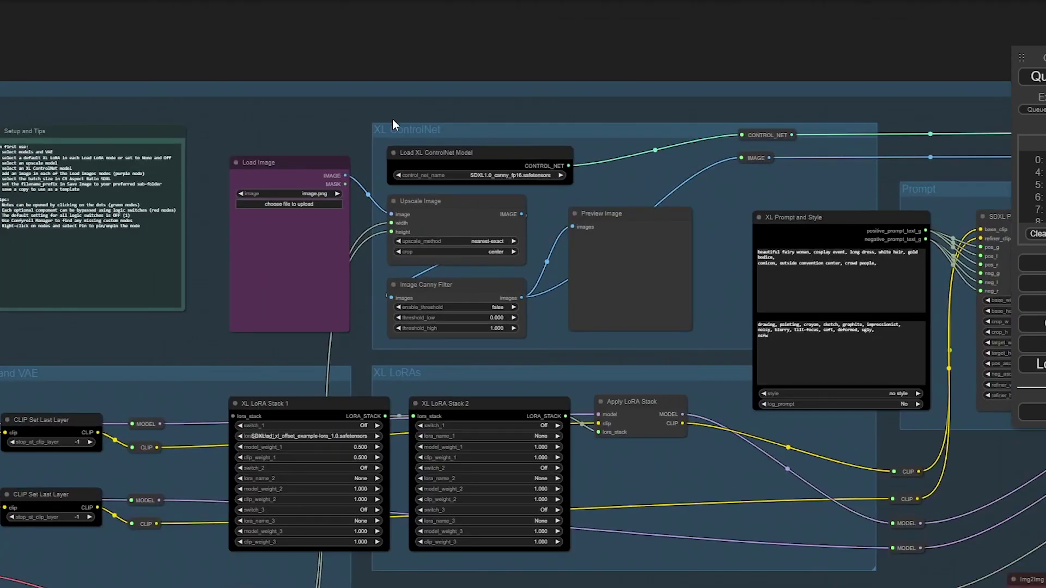
left_click_drag(157, 52, 306, 57)
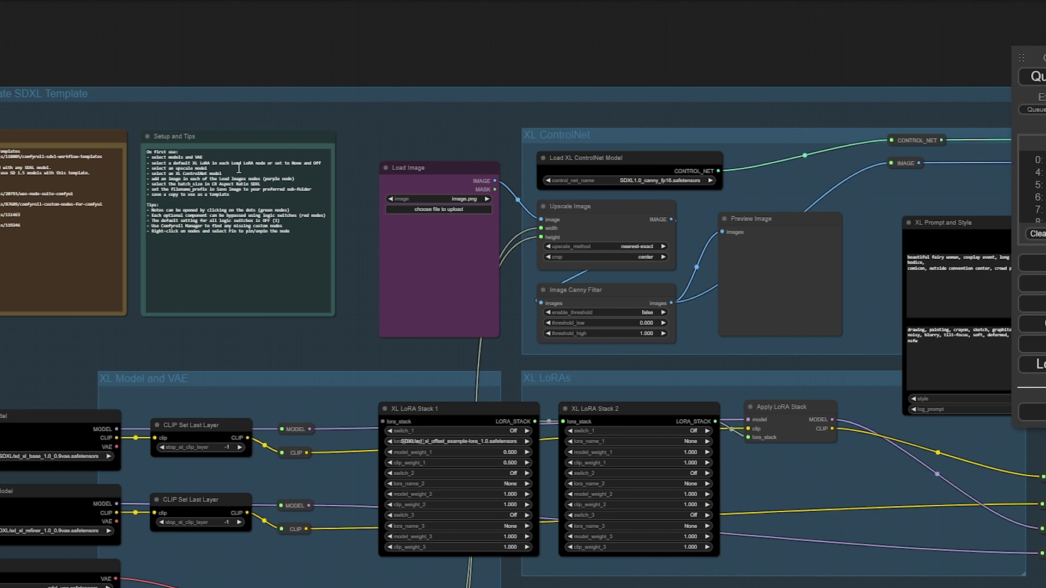
scroll(168, 63, "up", 5)
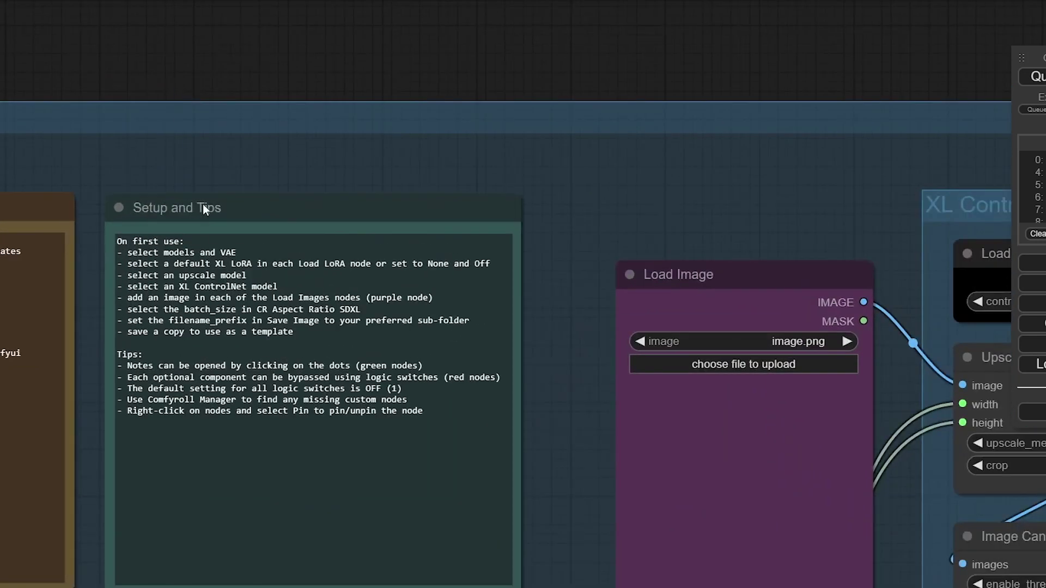
left_click_drag(181, 269, 313, 269)
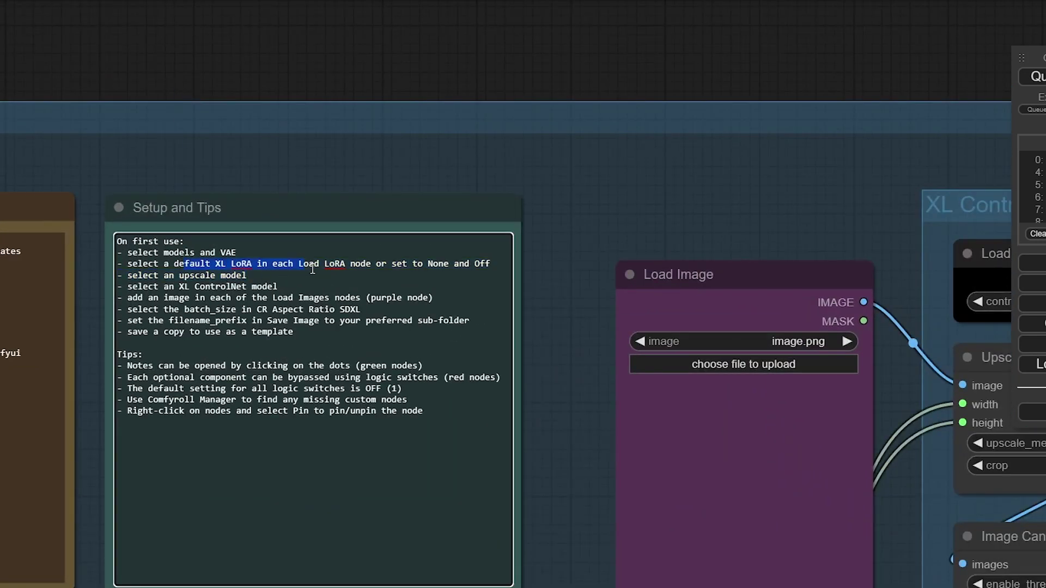
left_click_drag(393, 269, 448, 270)
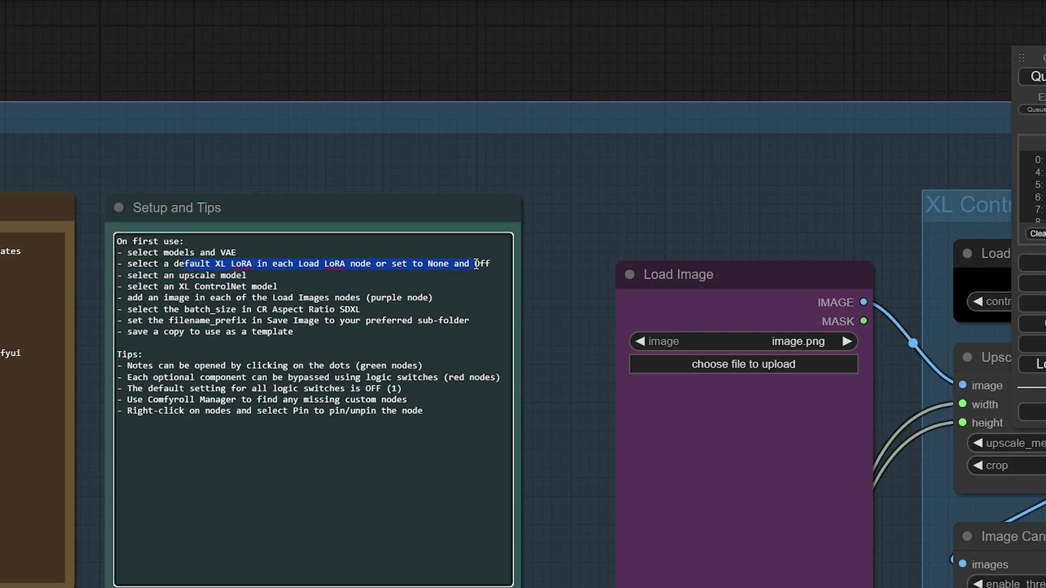
Step: Set lora_name_1 in XL LoRA Stack 1 to sd_xl_offset_example-lora_1.0.safetensors
scroll(398, 106, "down", 1)
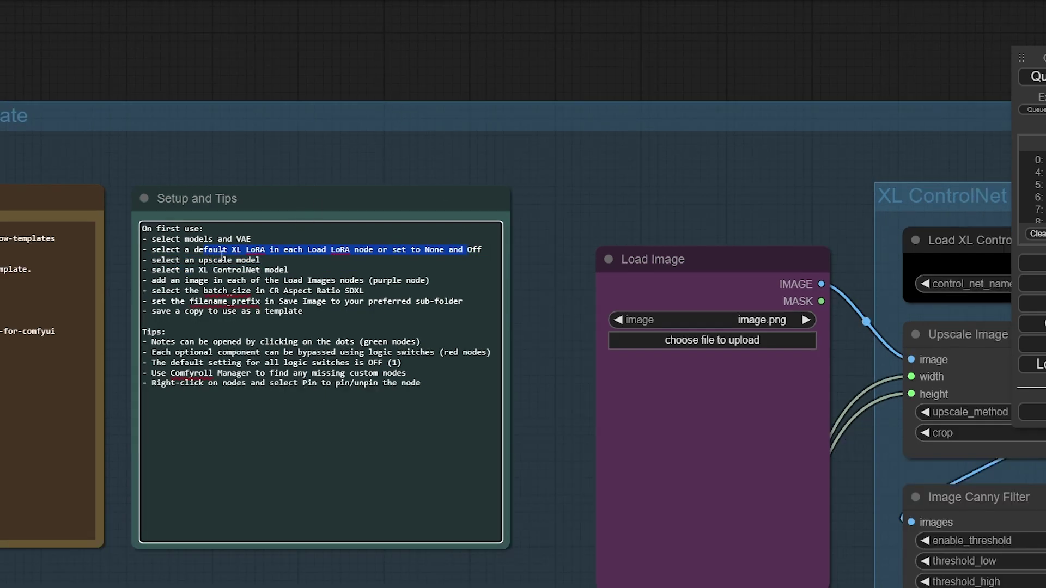
scroll(632, 119, "down", 12)
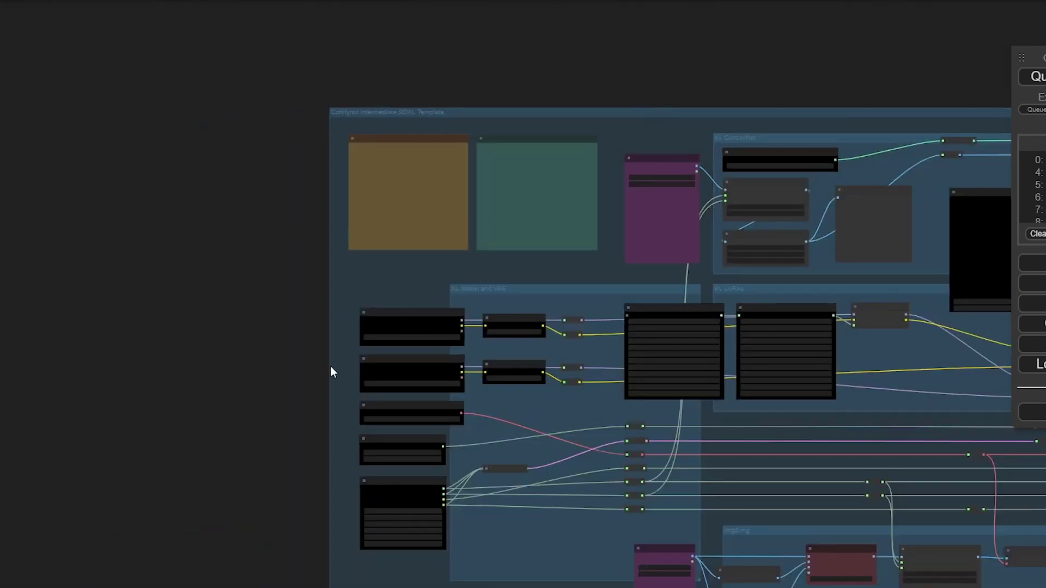
left_click_drag(187, 277, 2, 174)
scroll(292, 248, "up", 8)
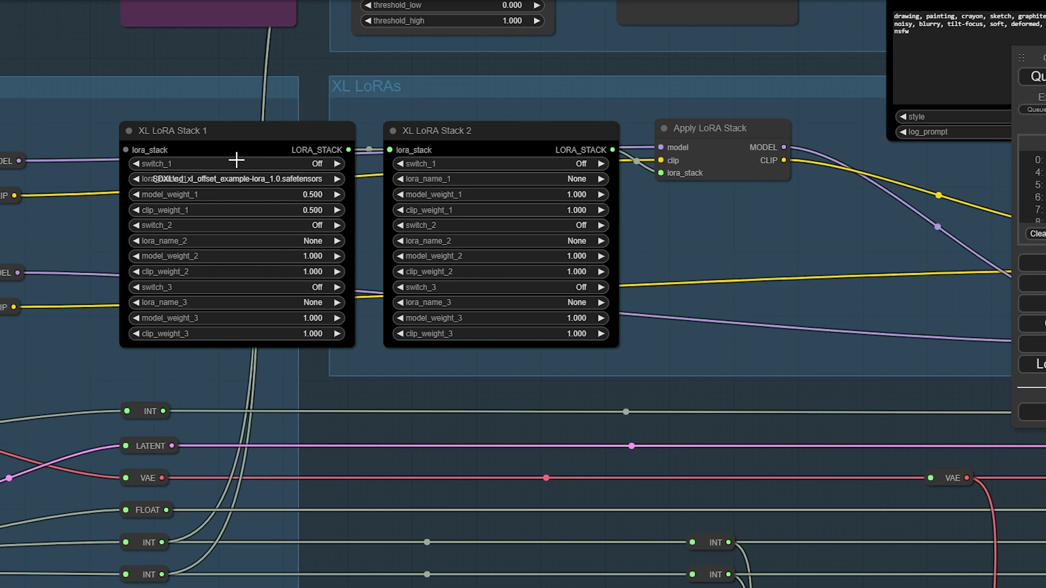
left_click(230, 178)
left_click(233, 179)
type("ssd")
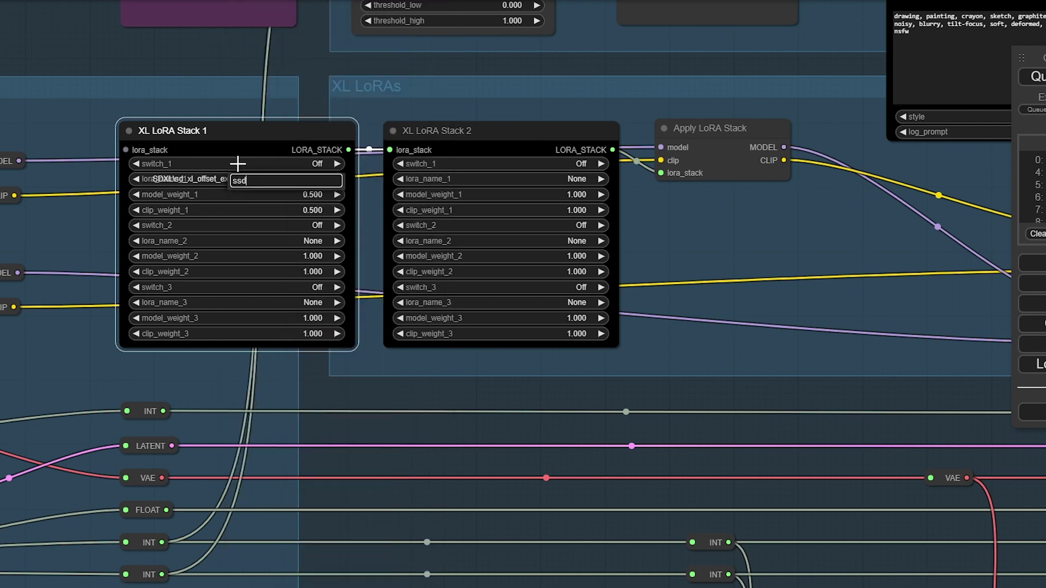
key("BackSpace")
key("BackSpace")
type("d")
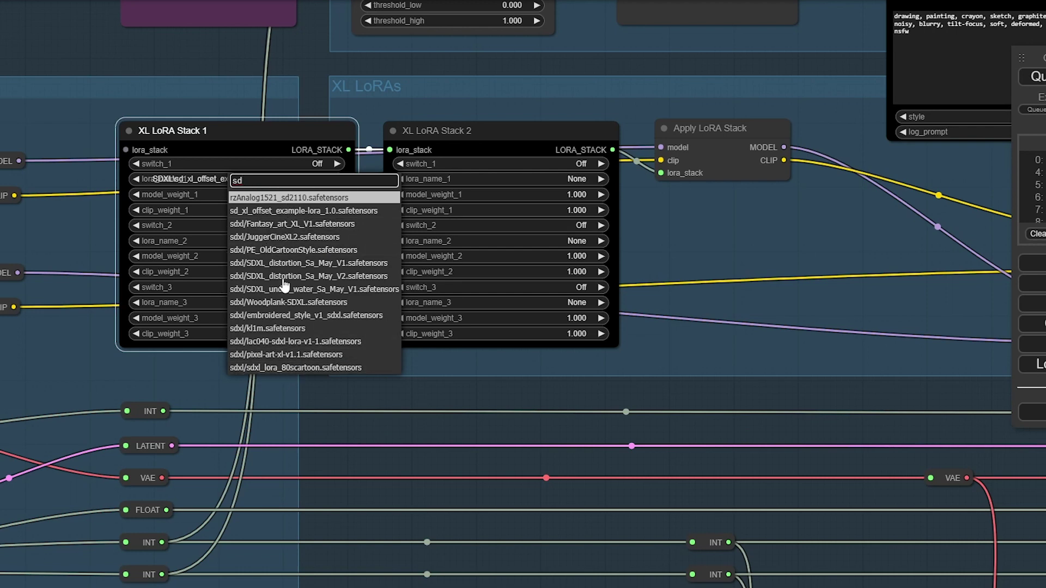
left_click(274, 210)
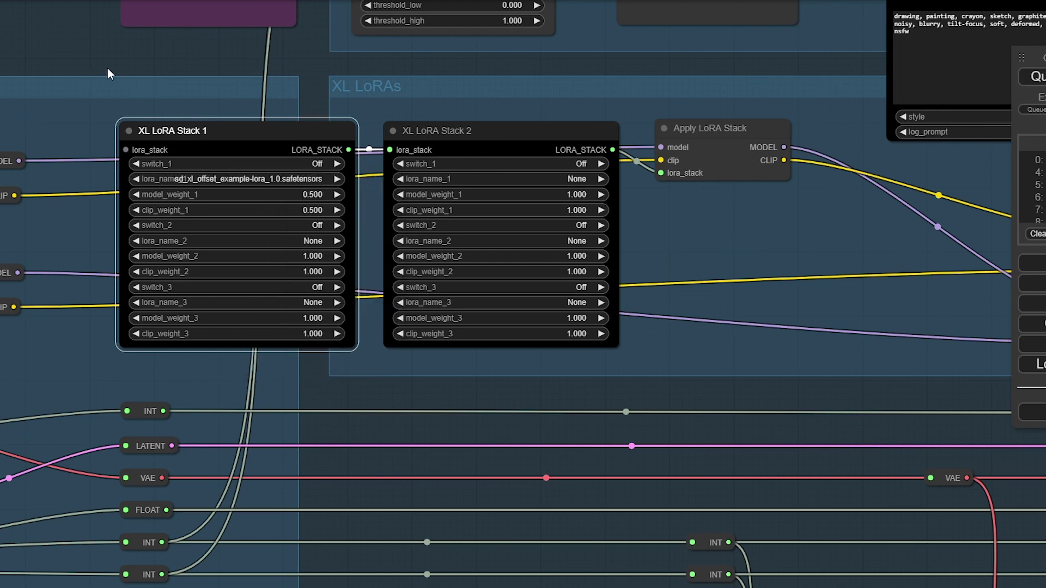
Step: Set control_net_name in the Load XL ControlNet Model node to stabilityai_control-lora/control-LoRAs-rank128/control-lora-depth-rank128.safetensors
scroll(159, 71, "down", 5)
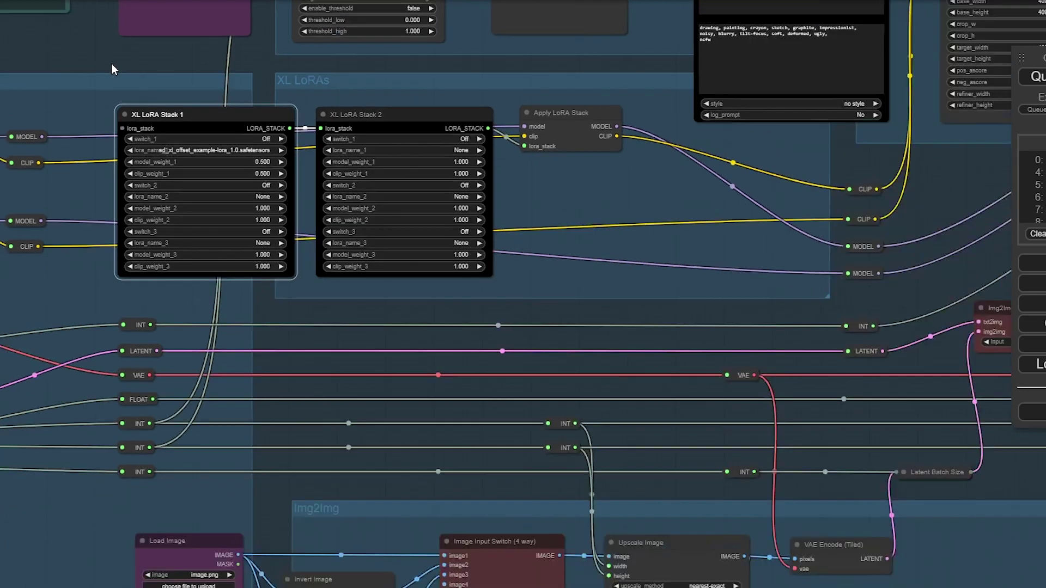
left_click_drag(100, 43, 106, 68)
scroll(96, 458, "down", 10)
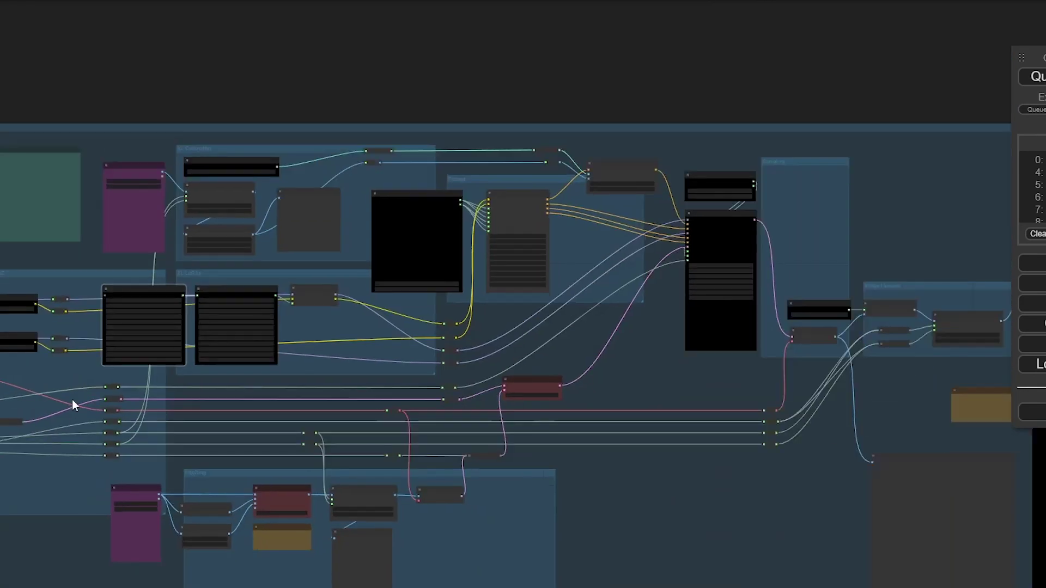
scroll(192, 185, "up", 10)
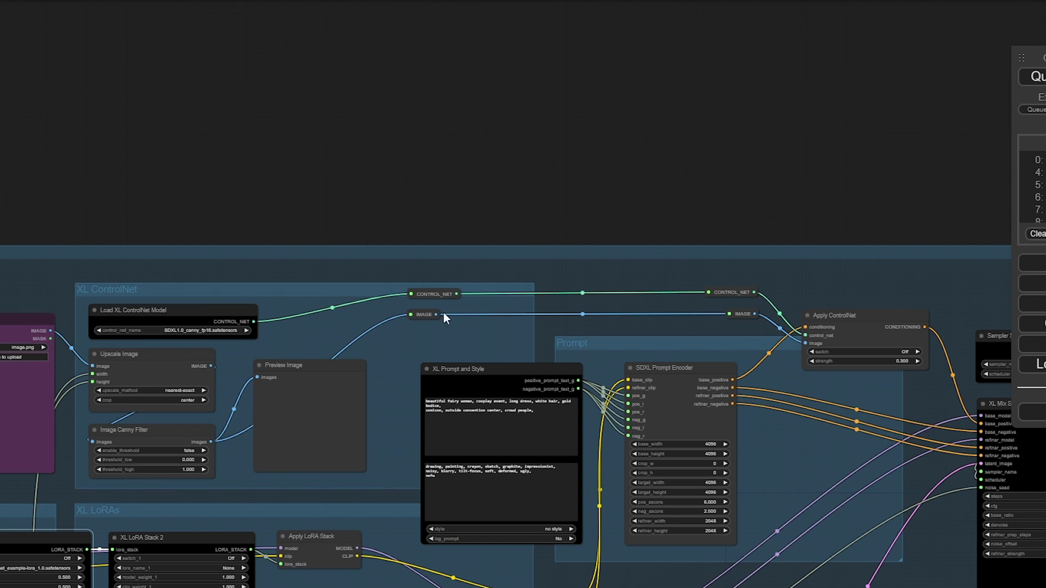
scroll(547, 340, "up", 7)
scroll(327, 295, "down", 4)
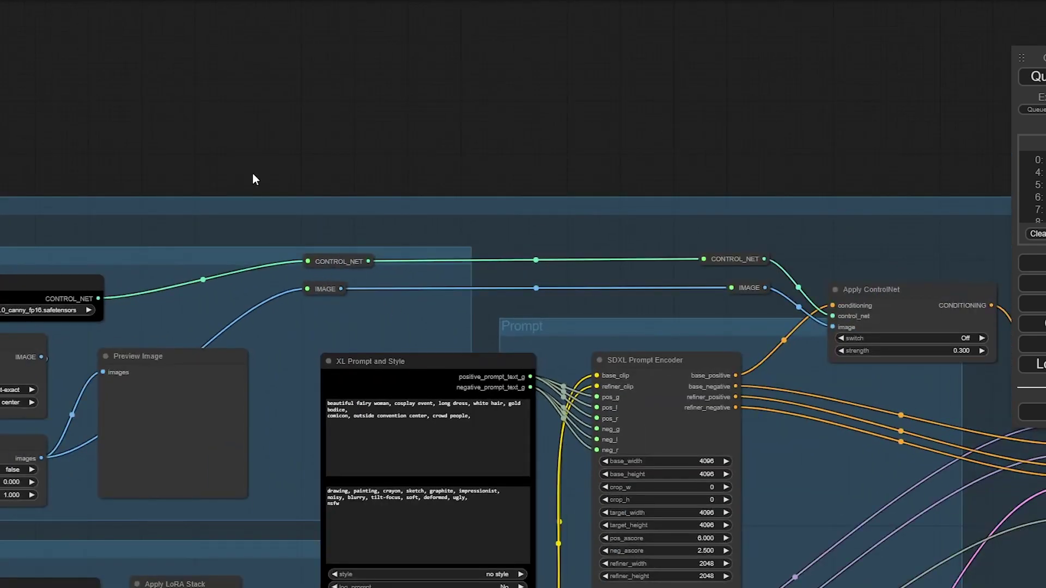
left_click_drag(268, 189, 430, 113)
scroll(413, 227, "up", 4)
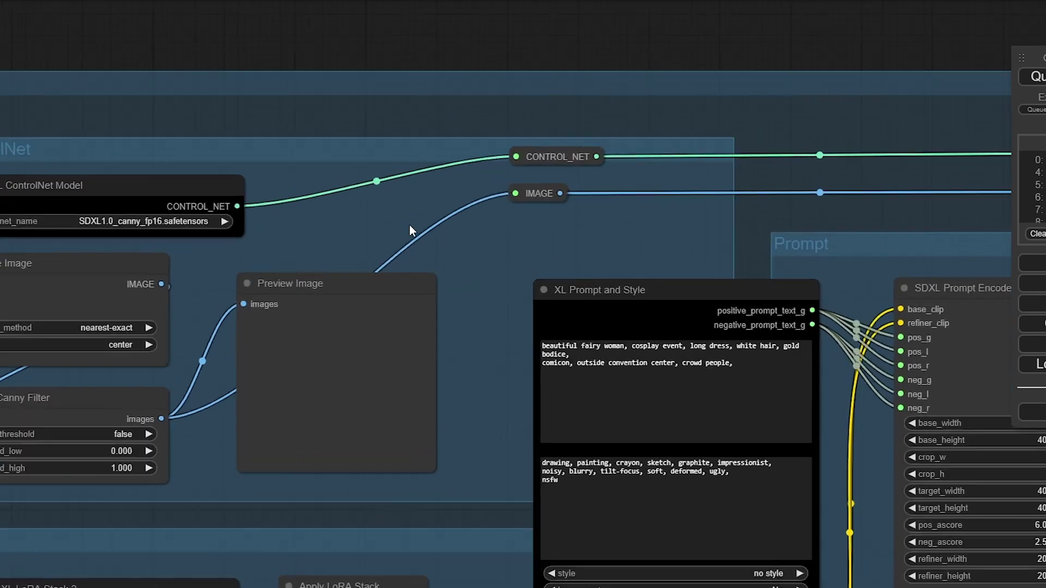
left_click(73, 221)
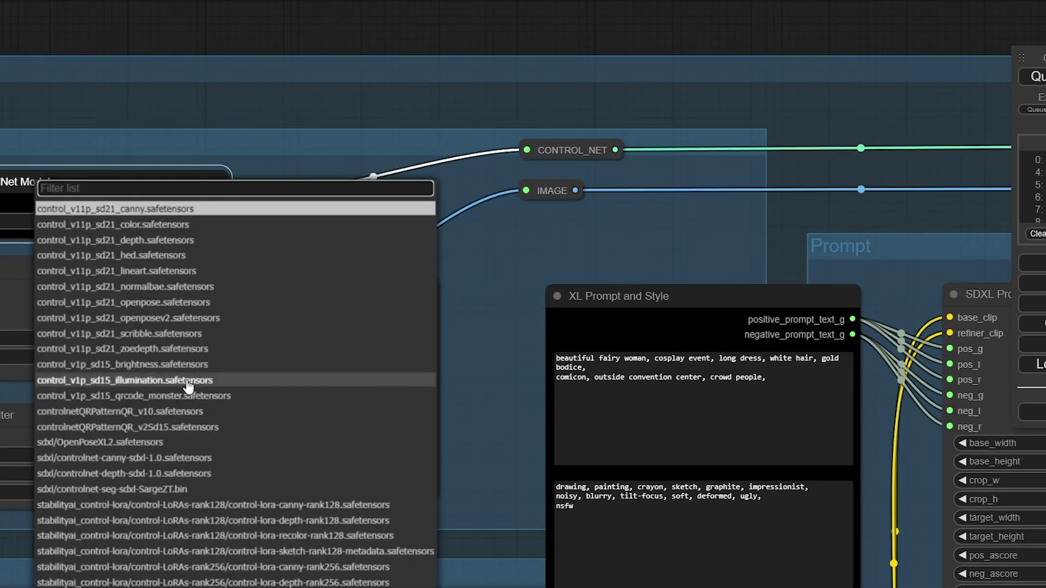
scroll(185, 444, "up", 1)
scroll(185, 436, "down", 3)
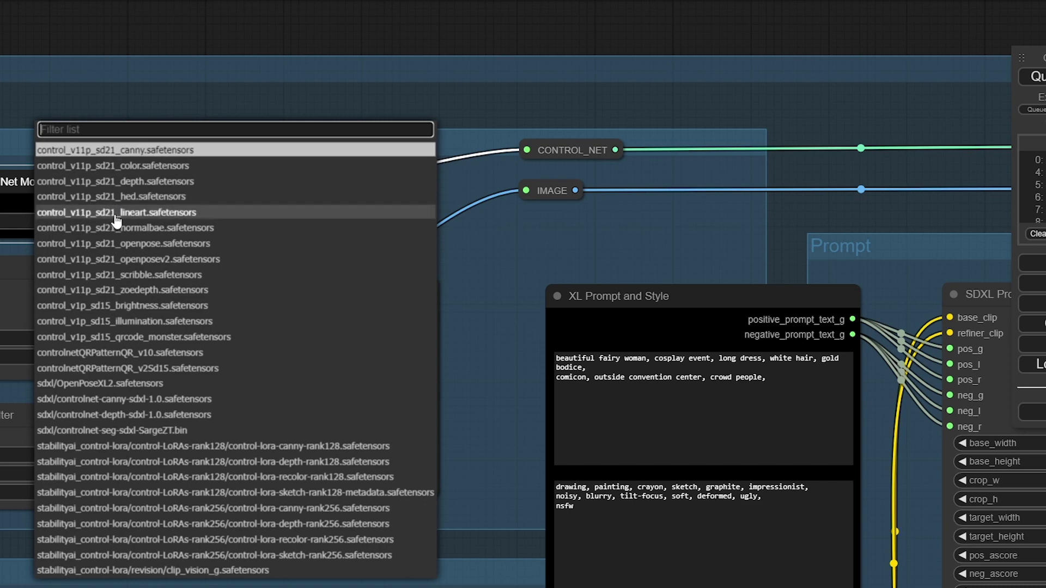
scroll(213, 351, "down", 3)
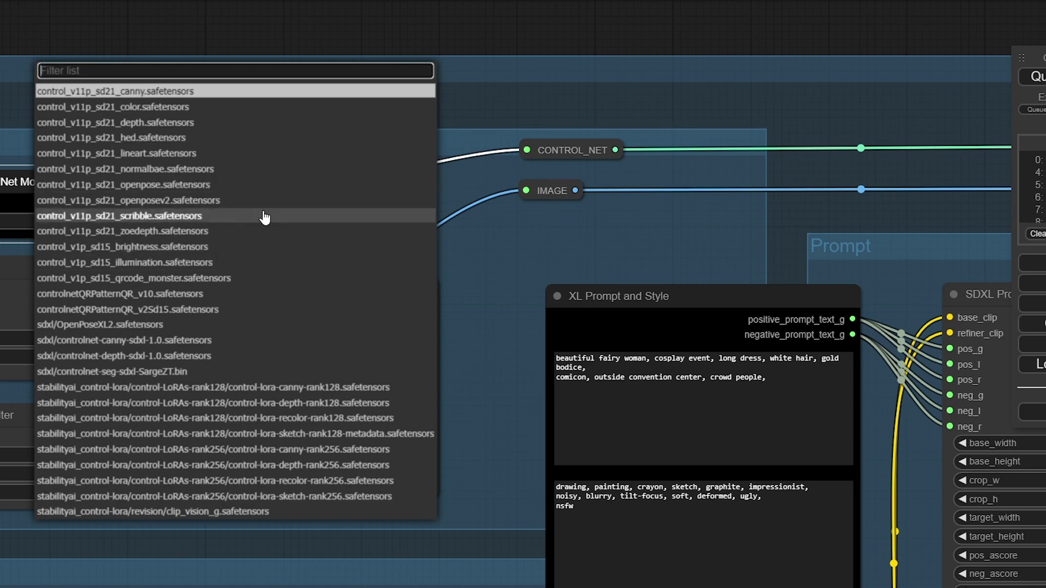
left_click(249, 403)
Step: Review the remaining first-use instructions in the Setup and Tips note and the positive and negative prompts in the XL Prompt and Style node
scroll(154, 49, "down", 3)
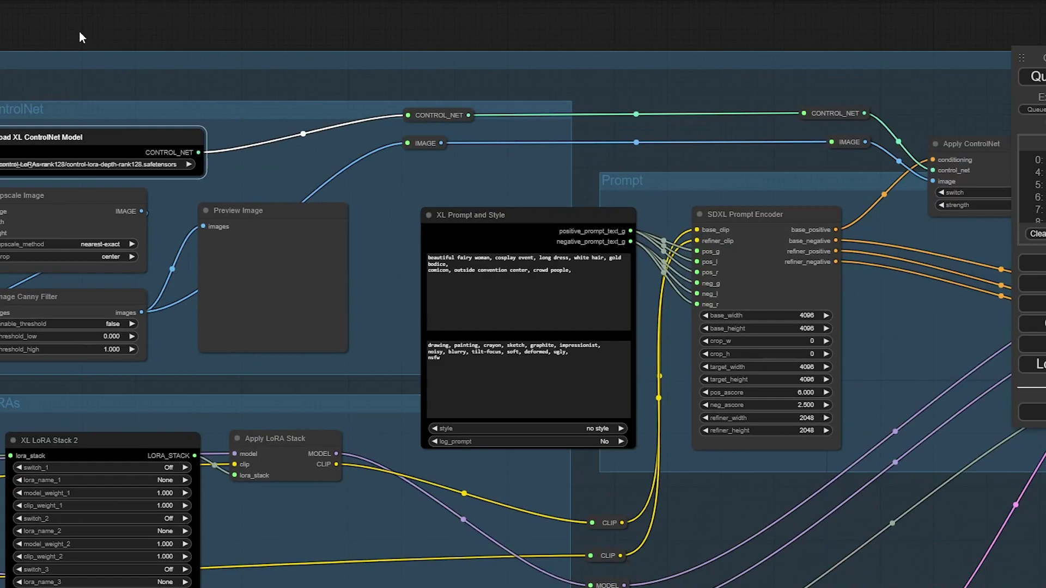
left_click_drag(81, 34, 640, 42)
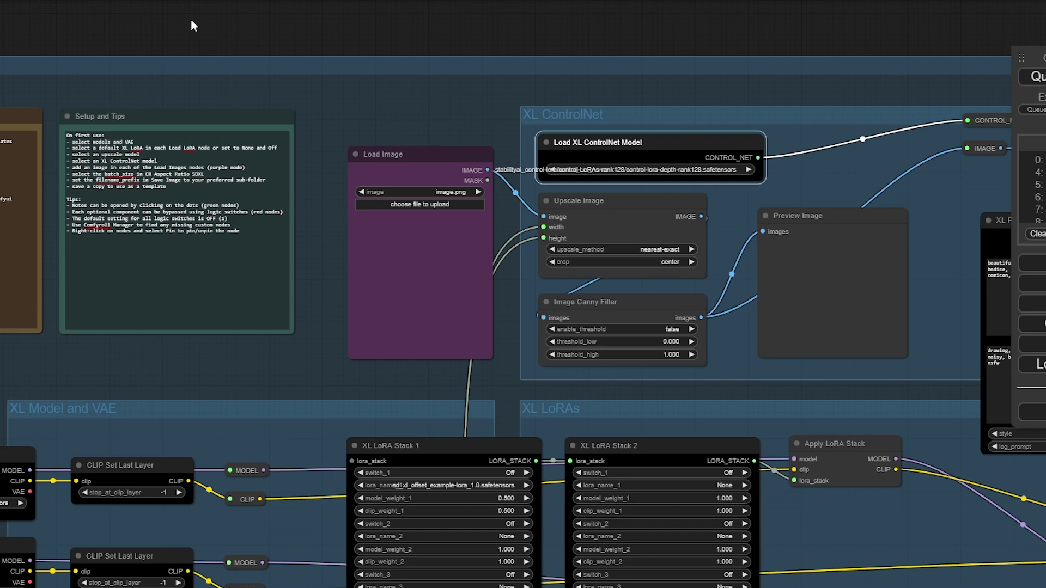
left_click_drag(193, 26, 399, 38)
scroll(276, 220, "up", 1)
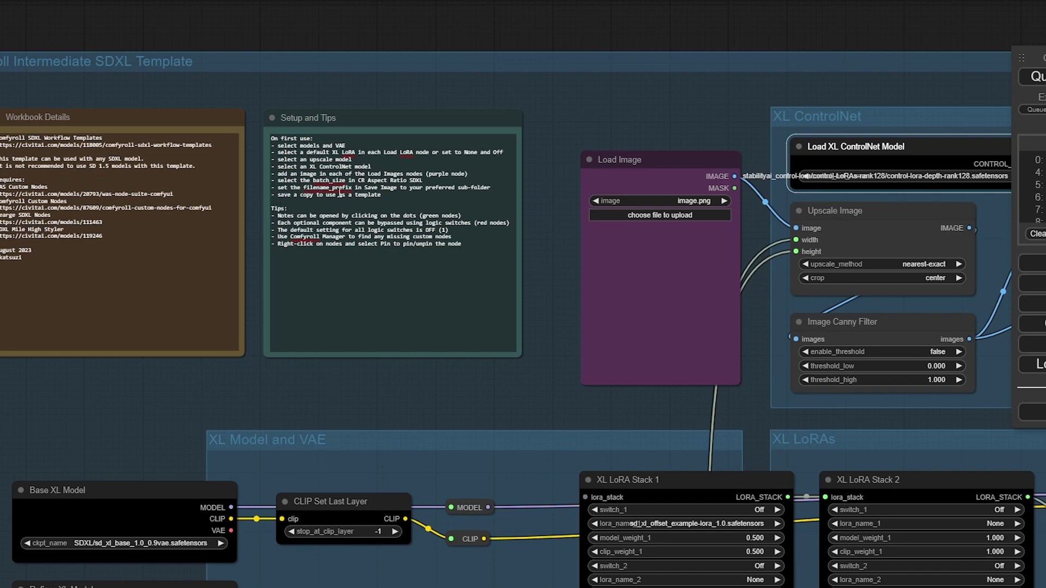
left_click_drag(5, 527, 46, 165)
scroll(47, 164, "down", 5)
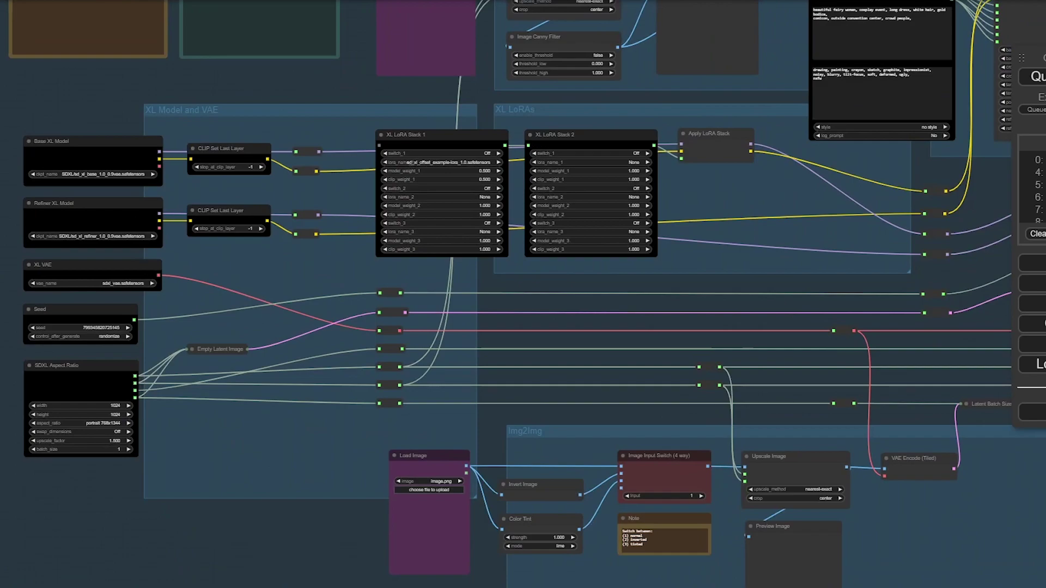
left_click_drag(82, 98, 41, 217)
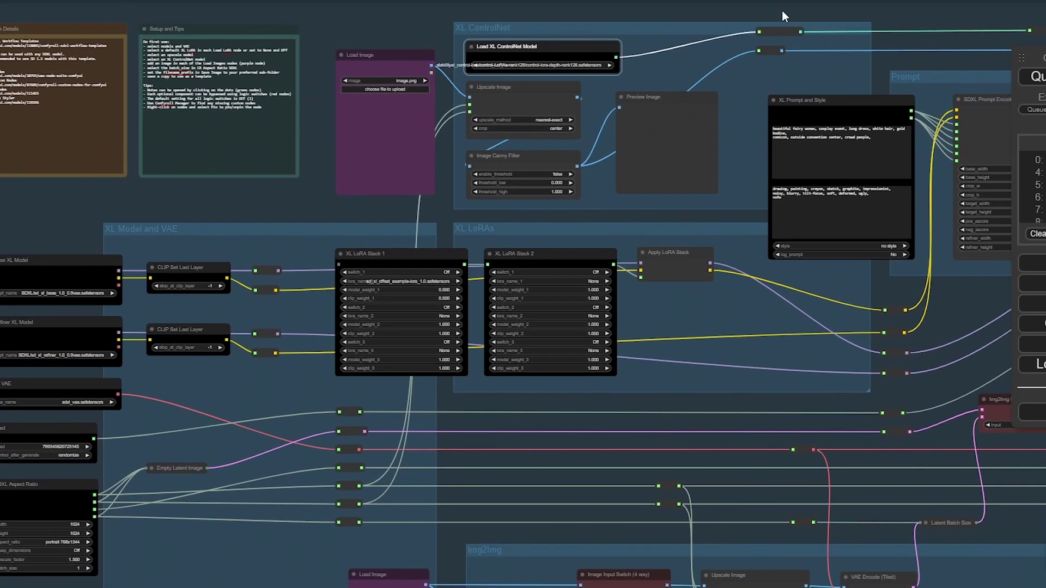
left_click_drag(798, 5, 573, 39)
scroll(646, 123, "up", 1)
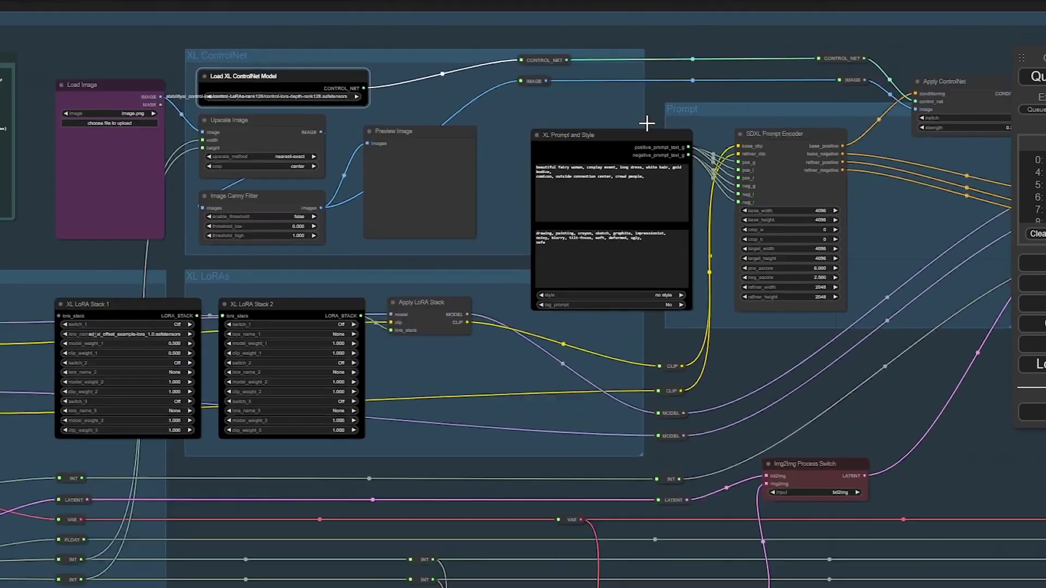
scroll(646, 123, "up", 10)
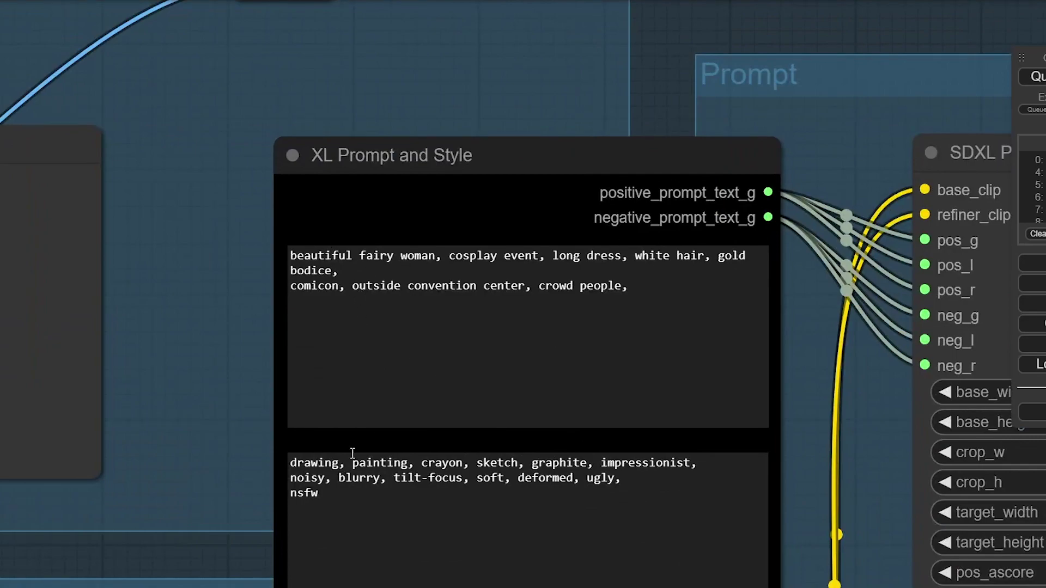
scroll(229, 234, "down", 5)
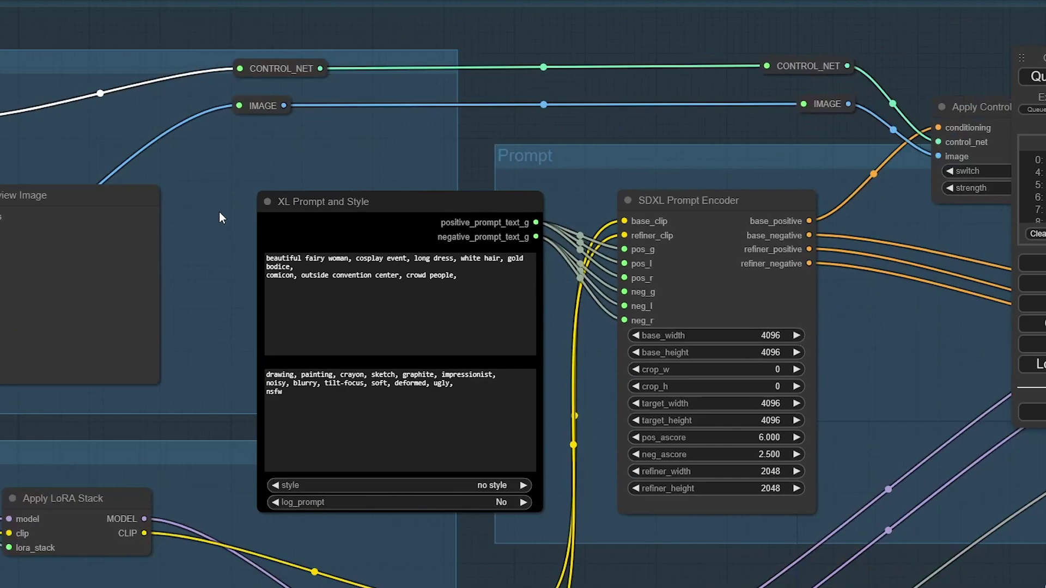
scroll(219, 212, "down", 4)
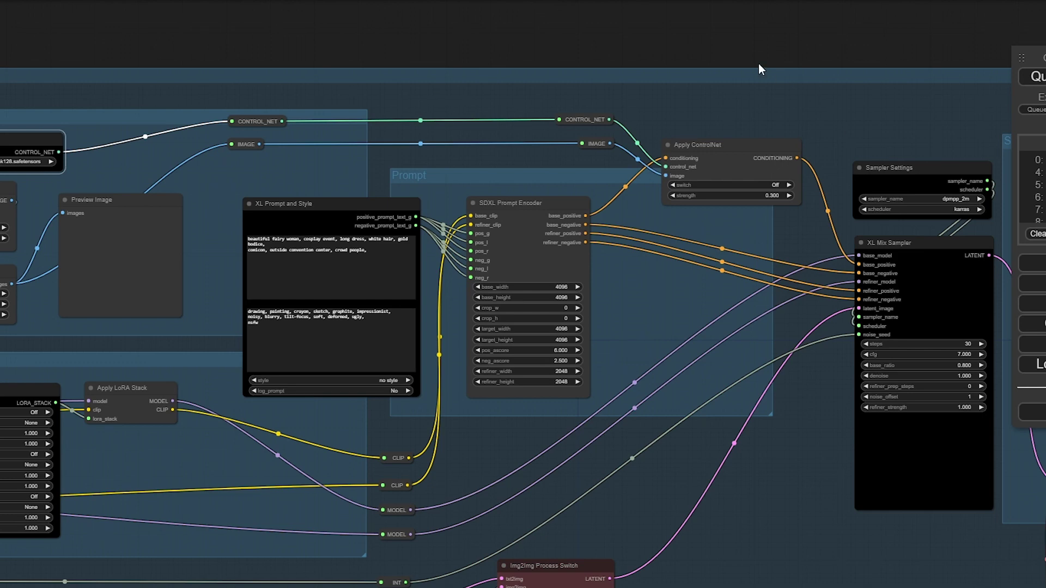
Step: Load the butterfly portrait 00003-1226699705.png into the Load Image node that feeds the XL ControlNet group
left_click_drag(652, 39, 998, 38)
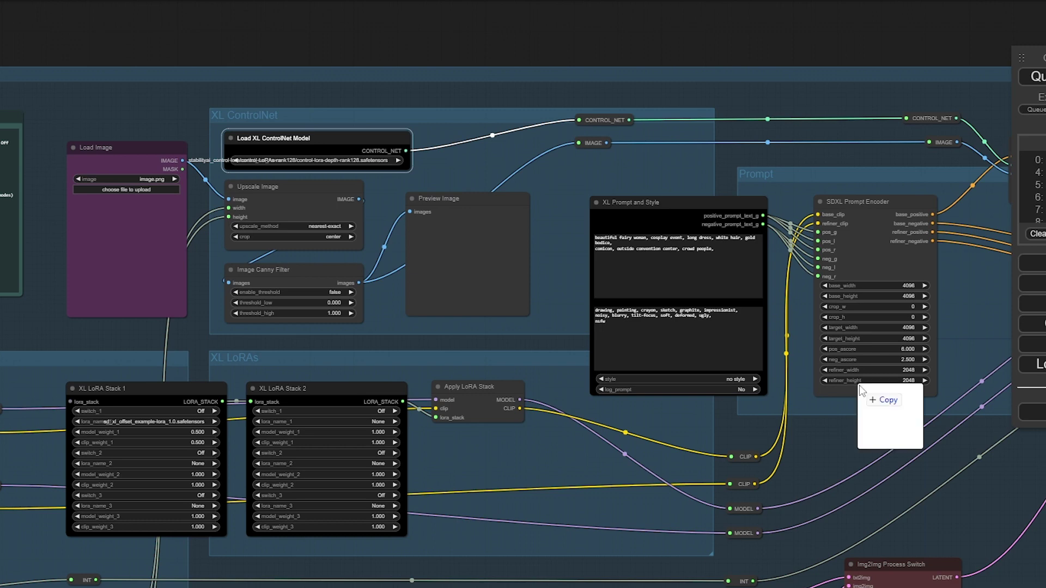
left_click_drag(858, 385, 106, 227)
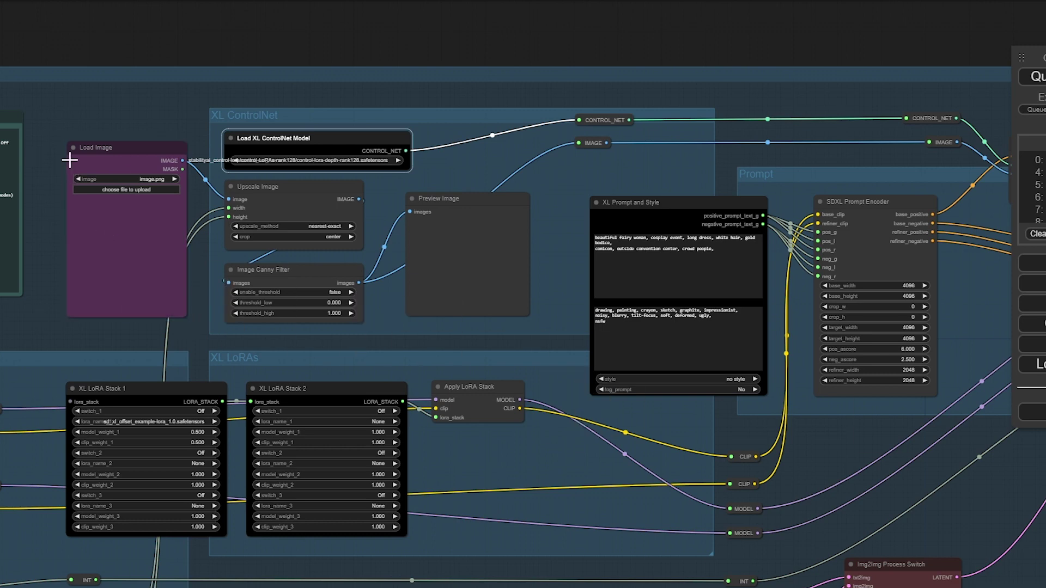
left_click_drag(98, 47, 380, 24)
scroll(390, 275, "up", 4)
scroll(391, 276, "up", 5)
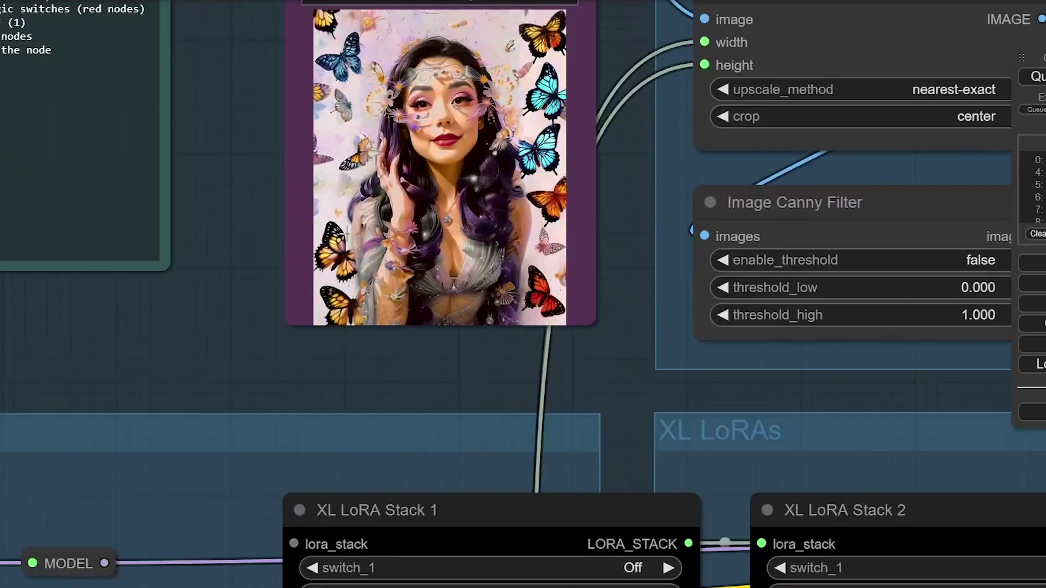
Step: Examine how the loaded portrait feeds the Upscale Image, Image Canny Filter and Preview Image nodes in the XL ControlNet group
left_click_drag(276, 119, 268, 162)
scroll(261, 143, "down", 15)
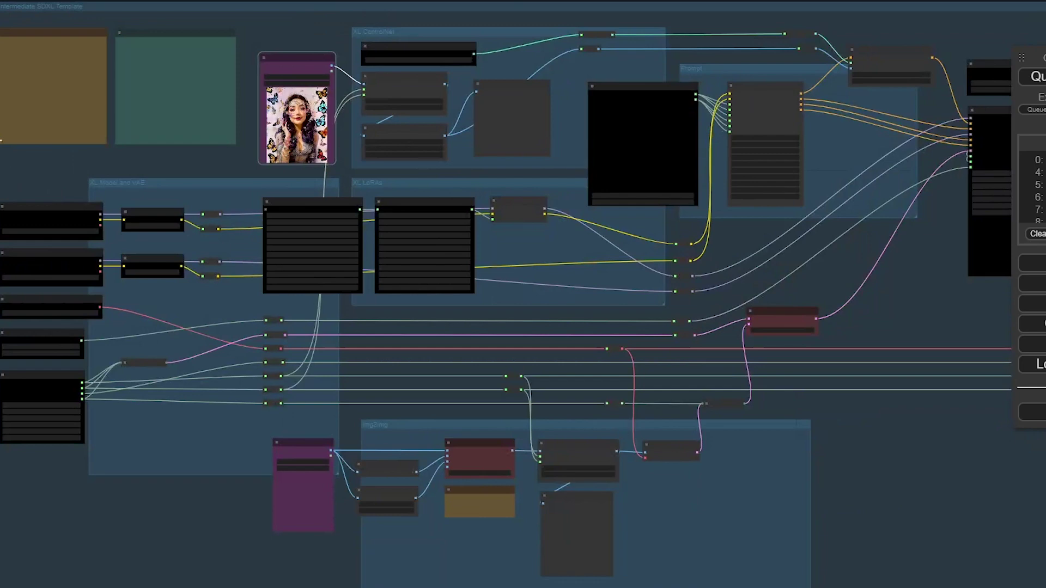
left_click_drag(230, 12, 211, 78)
scroll(398, 63, "up", 7)
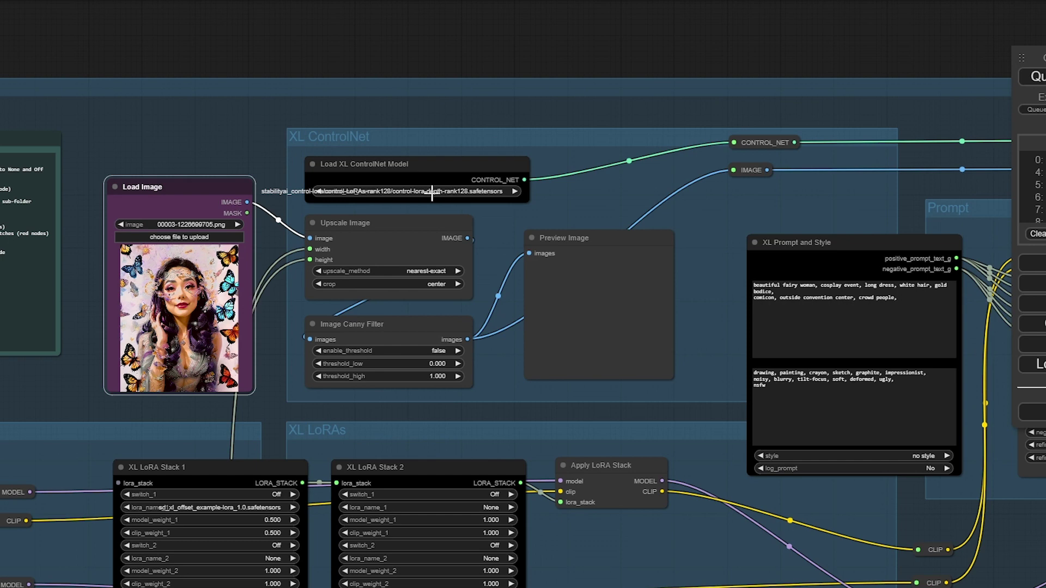
scroll(448, 187, "down", 2)
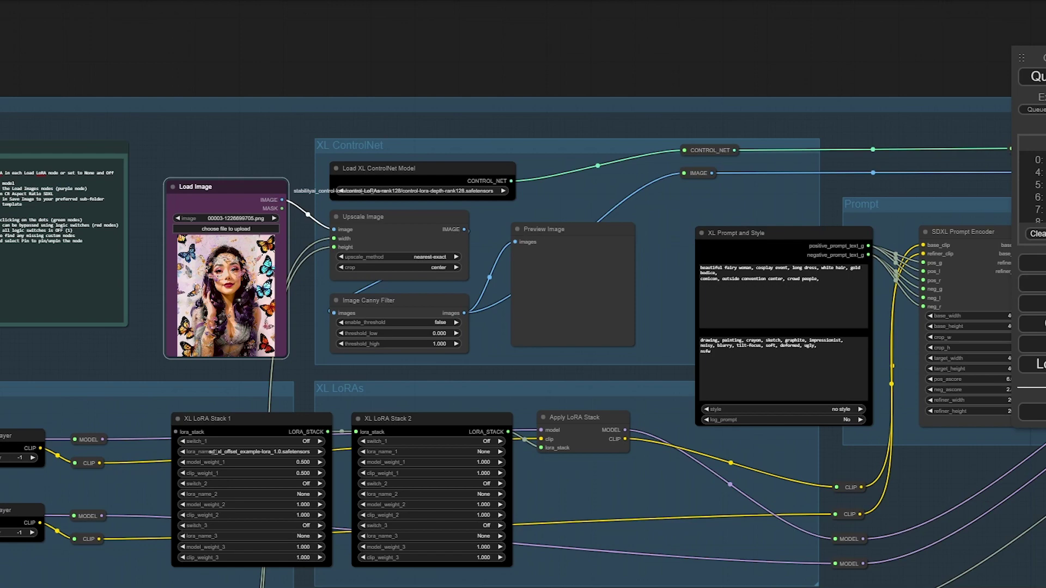
scroll(256, 228, "down", 6)
scroll(295, 239, "up", 7)
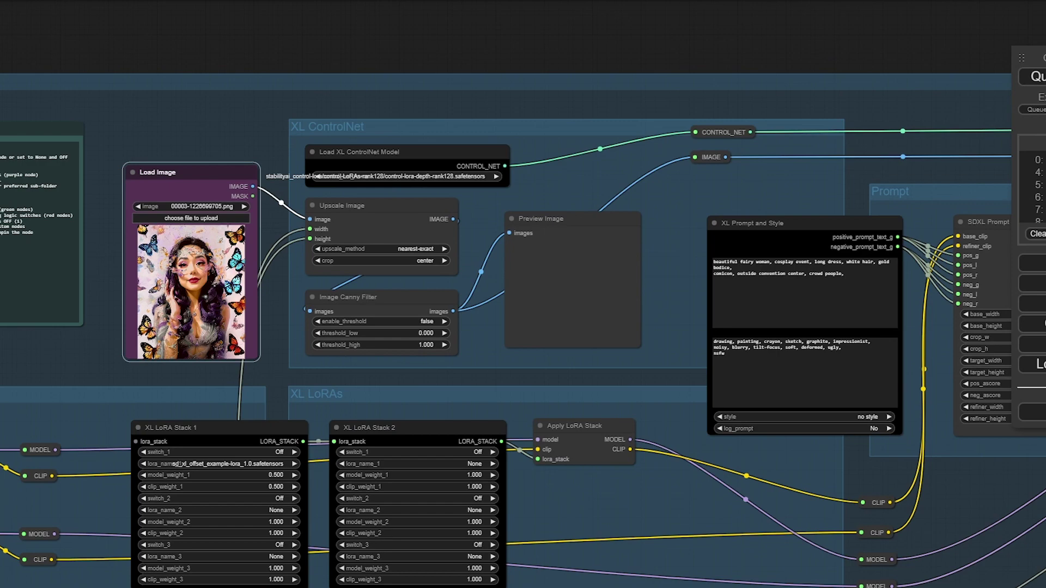
scroll(415, 251, "down", 10)
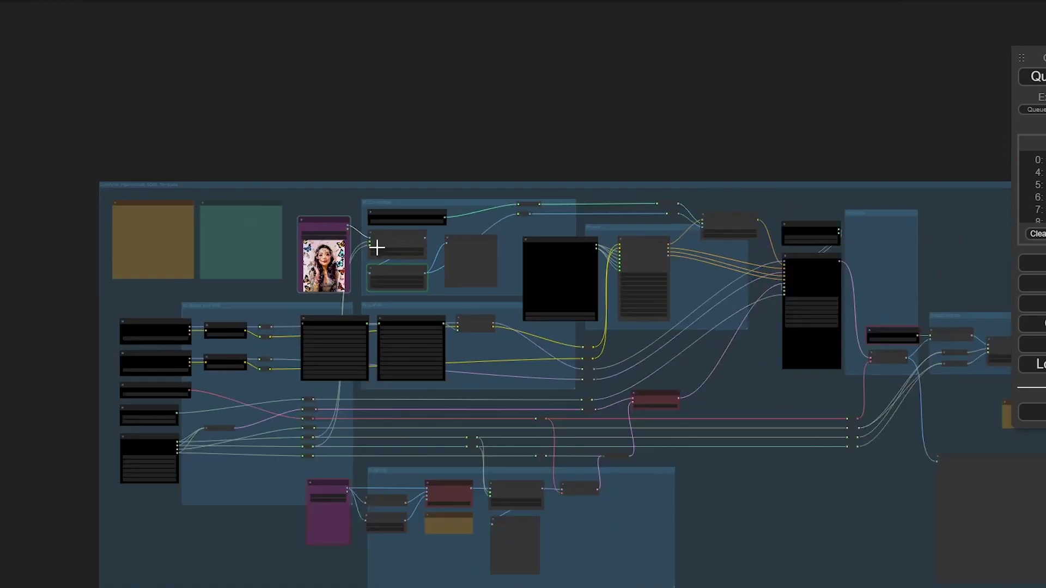
scroll(88, 341, "up", 5)
scroll(89, 341, "up", 5)
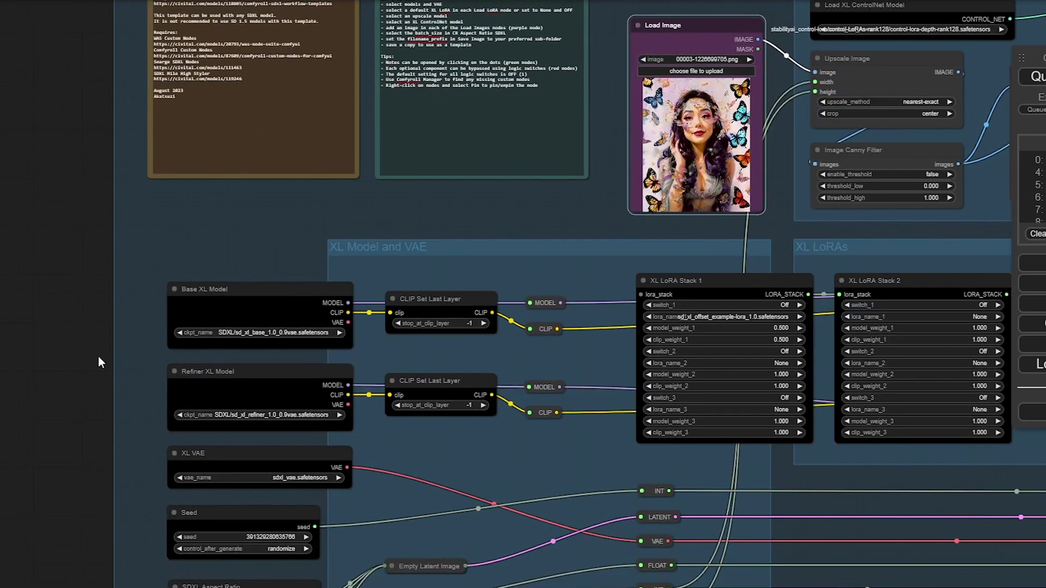
Step: Load the picture of a woman in a dark blue dress into the Load Image node that feeds the Img2Img group
left_click_drag(98, 356, 64, 185)
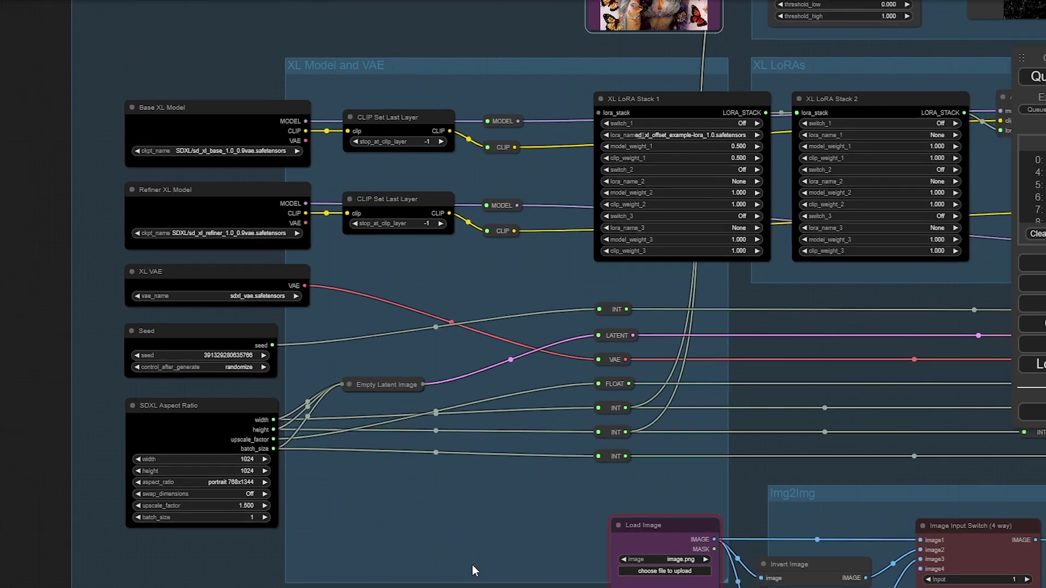
left_click_drag(473, 564, 218, 348)
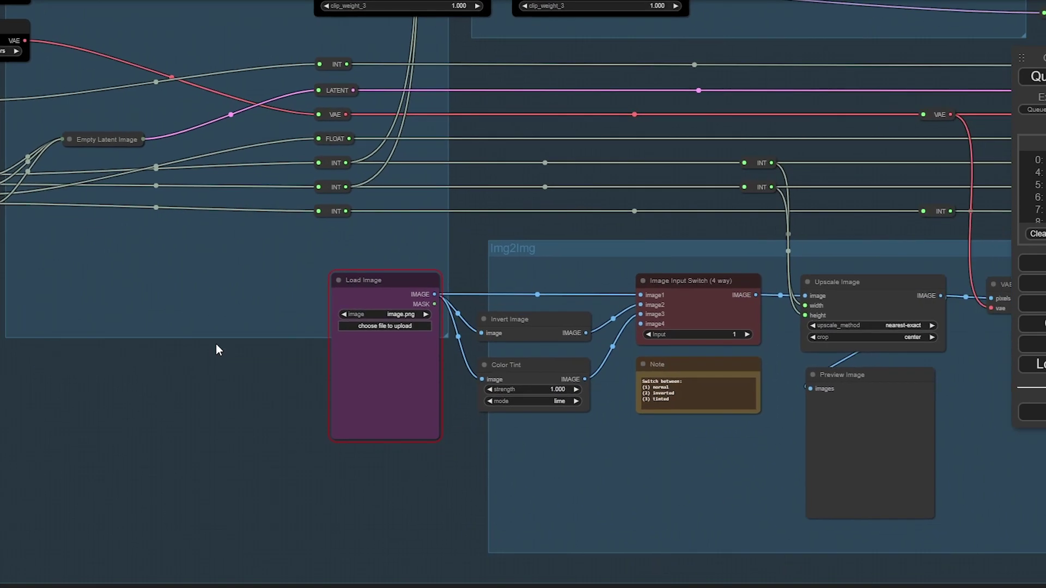
left_click(388, 284)
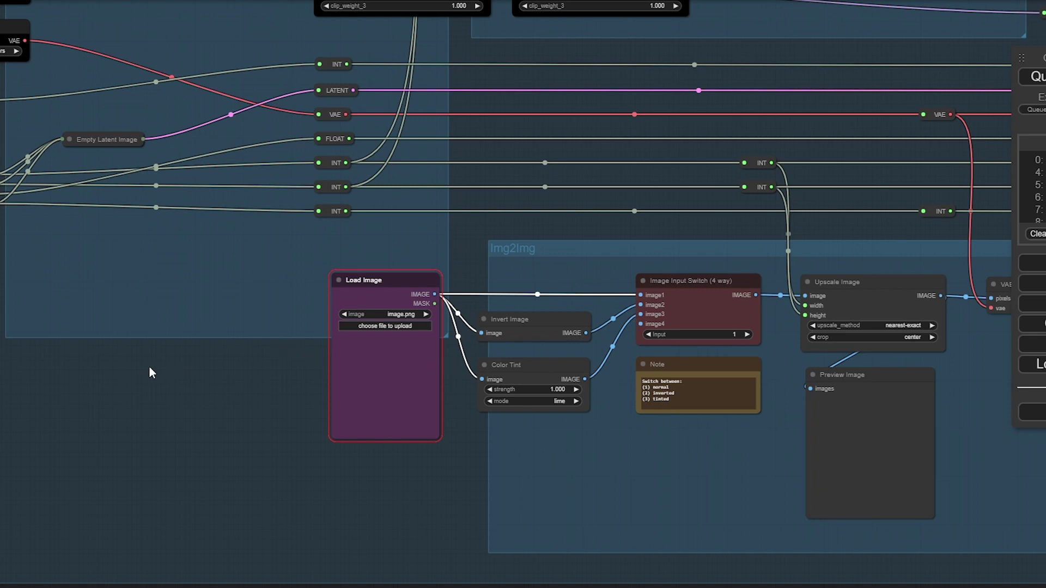
scroll(223, 309, "down", 7)
scroll(730, 183, "up", 5)
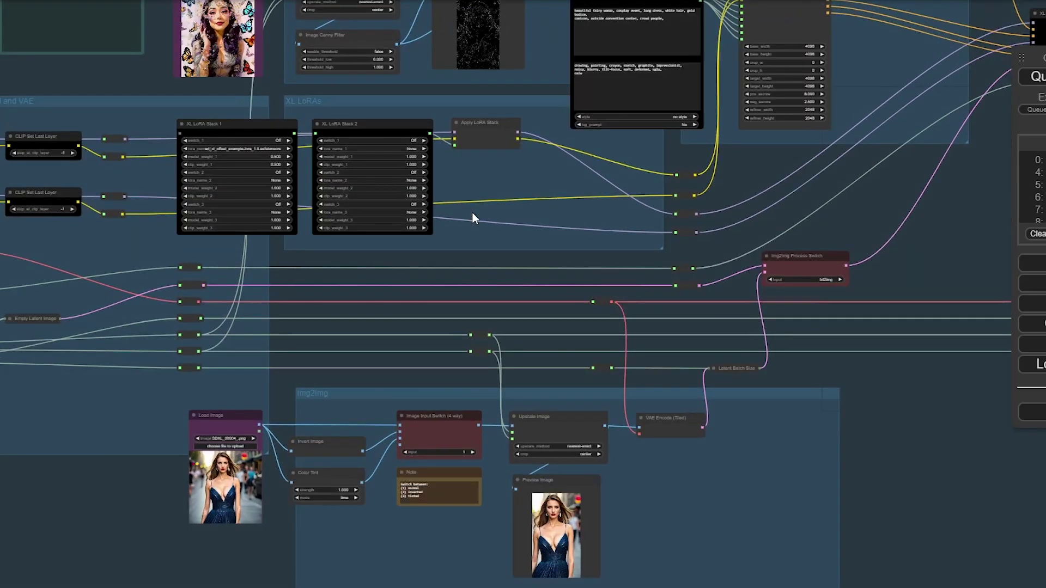
scroll(487, 137, "down", 3)
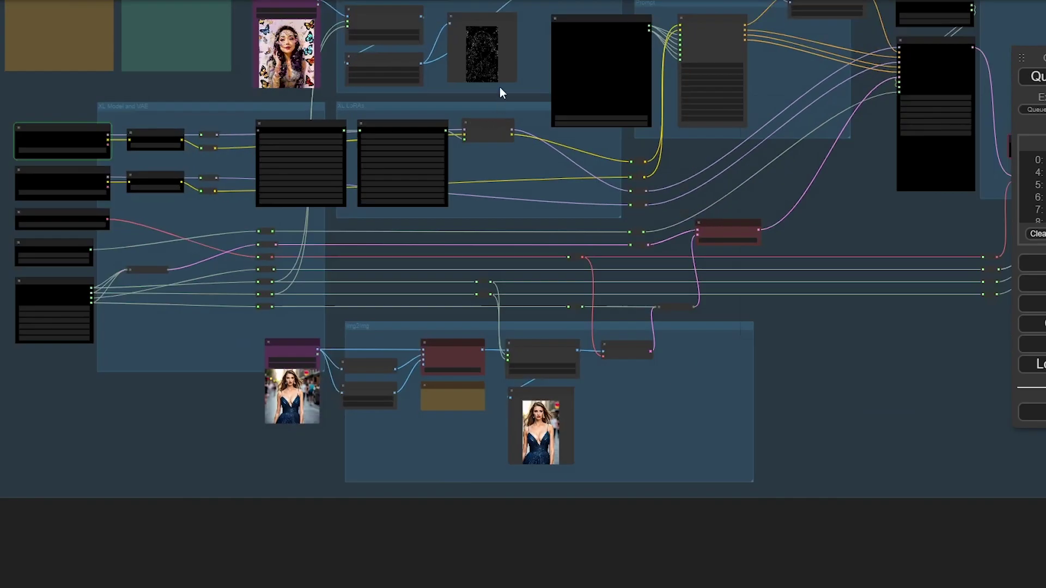
Step: Inspect the canny edge preview in the XL ControlNet group and the base model, refiner and VAE nodes
left_click_drag(366, 13, 360, 199)
scroll(449, 230, "up", 10)
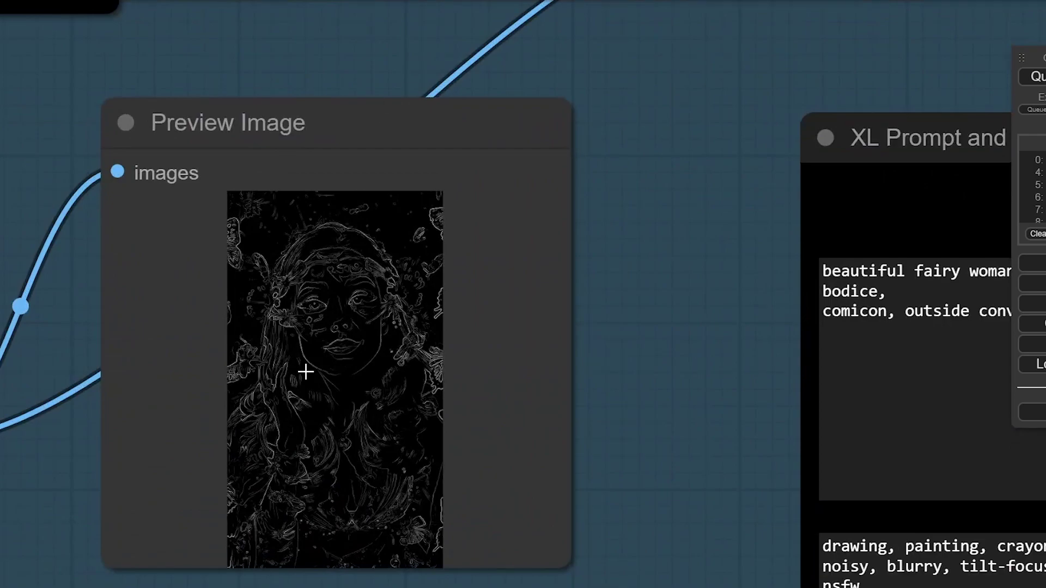
scroll(499, 212, "down", 8)
scroll(436, 206, "down", 2)
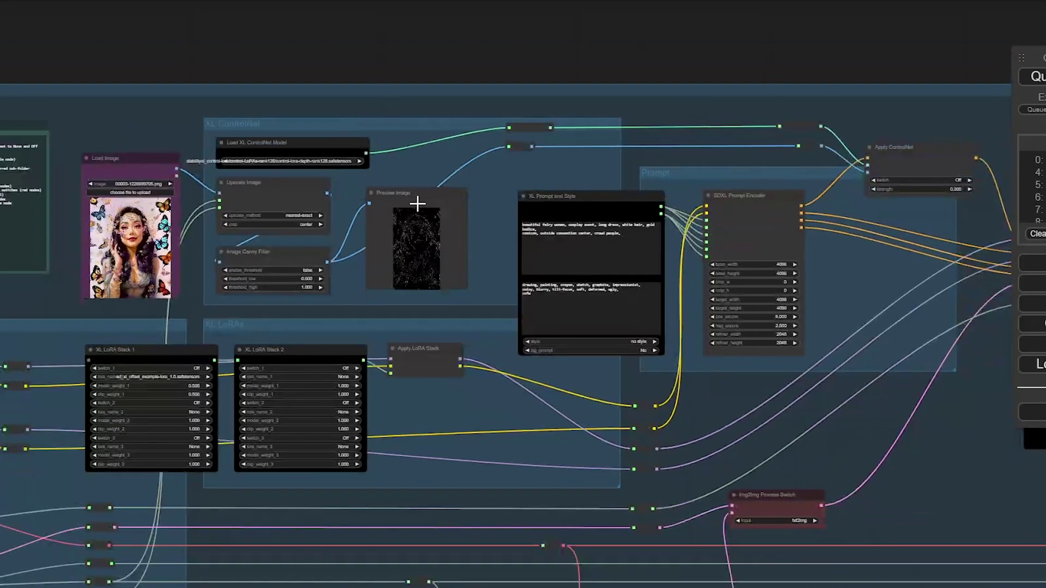
scroll(418, 203, "down", 3)
scroll(48, 347, "up", 6)
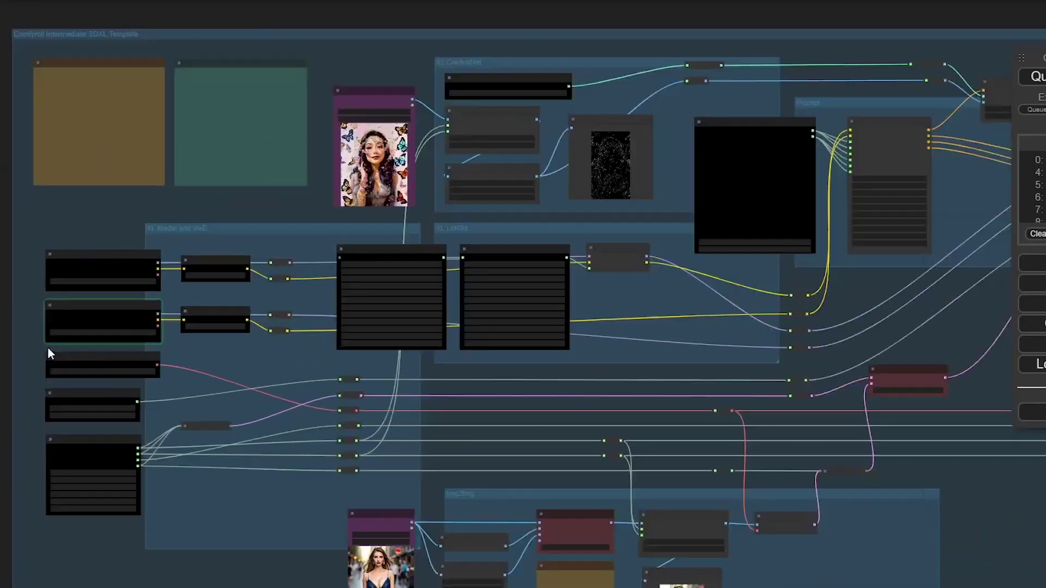
scroll(30, 342, "up", 2)
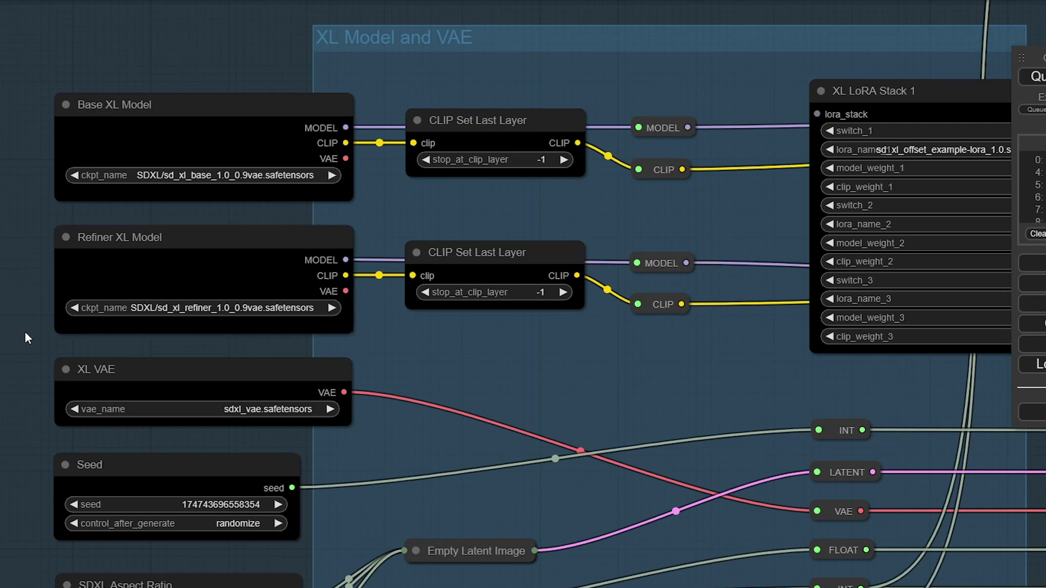
Step: Follow the workflow from the model loaders through the sampler to the Preview Image node and examine the generated portrait
scroll(25, 332, "down", 5)
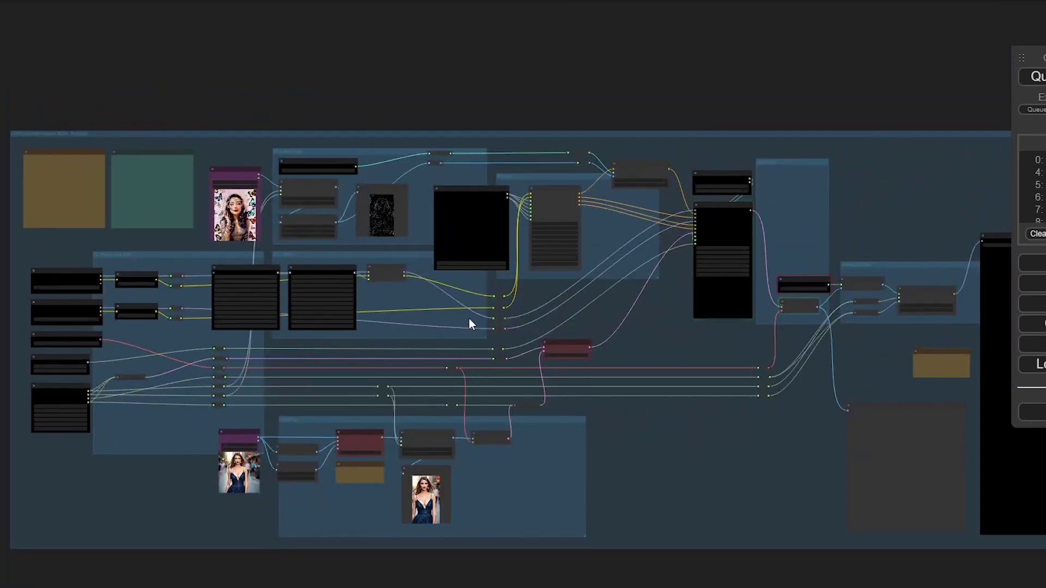
scroll(589, 292, "up", 6)
scroll(690, 273, "down", 6)
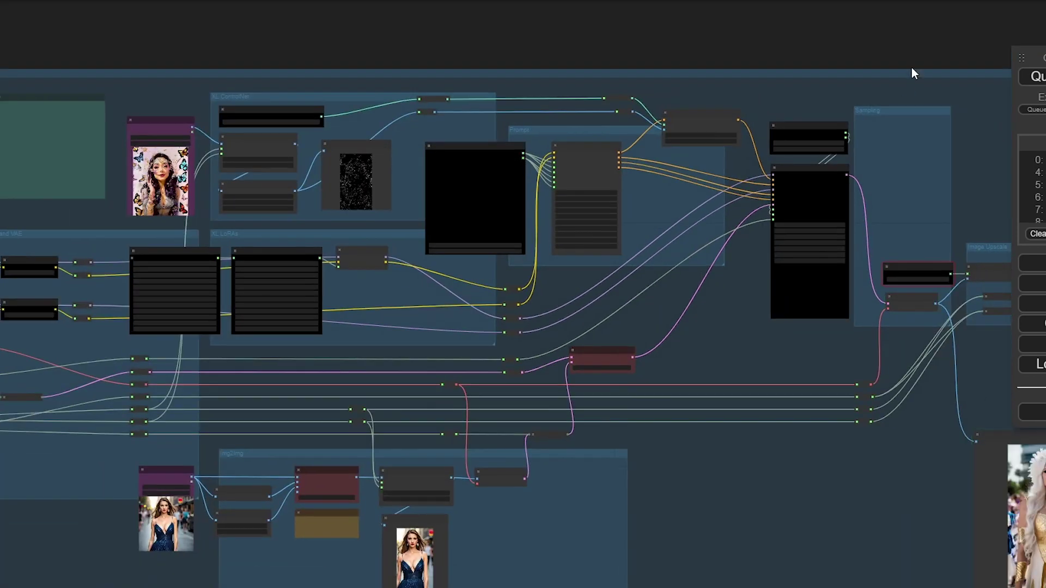
left_click_drag(911, 68, 326, 32)
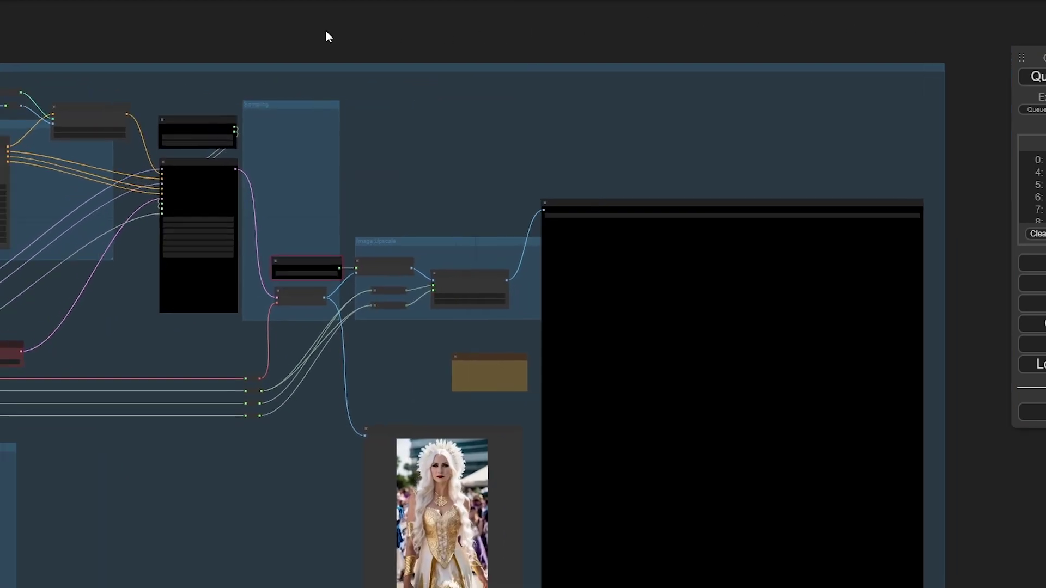
scroll(501, 481, "up", 5)
left_click_drag(276, 233, 299, 110)
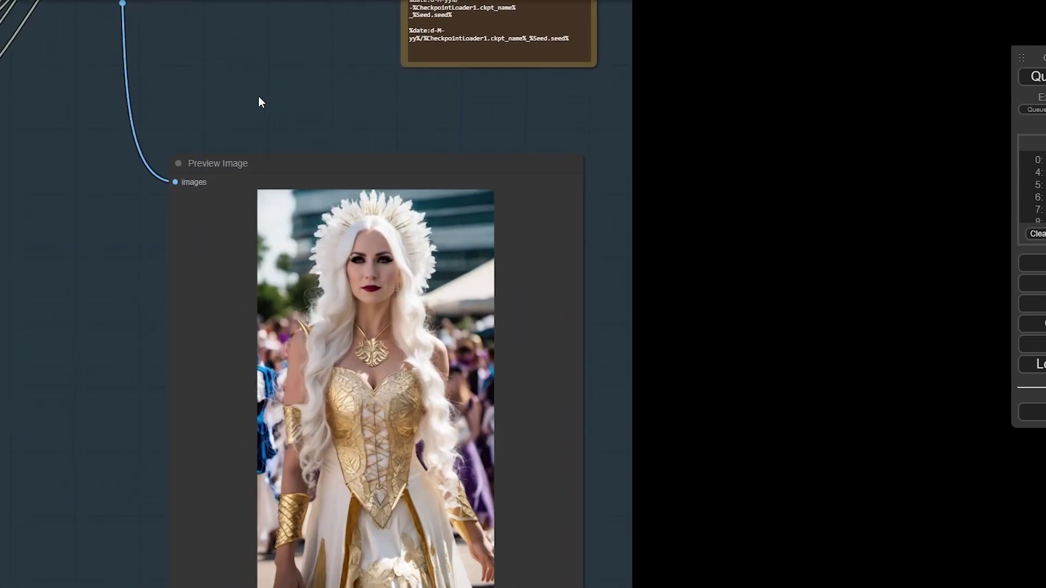
scroll(238, 357, "up", 6)
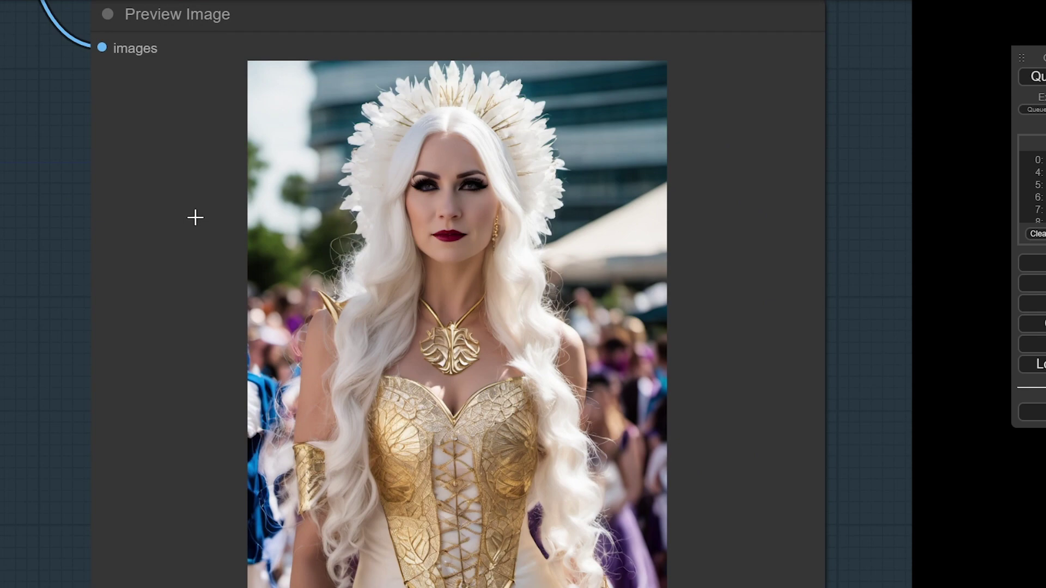
Step: Select RealESRGAN/RealESRGAN_x4plus.pth as the model in the Load Upscale Model node
scroll(148, 225, "down", 10)
scroll(147, 224, "down", 4)
left_click_drag(68, 237, 571, 559)
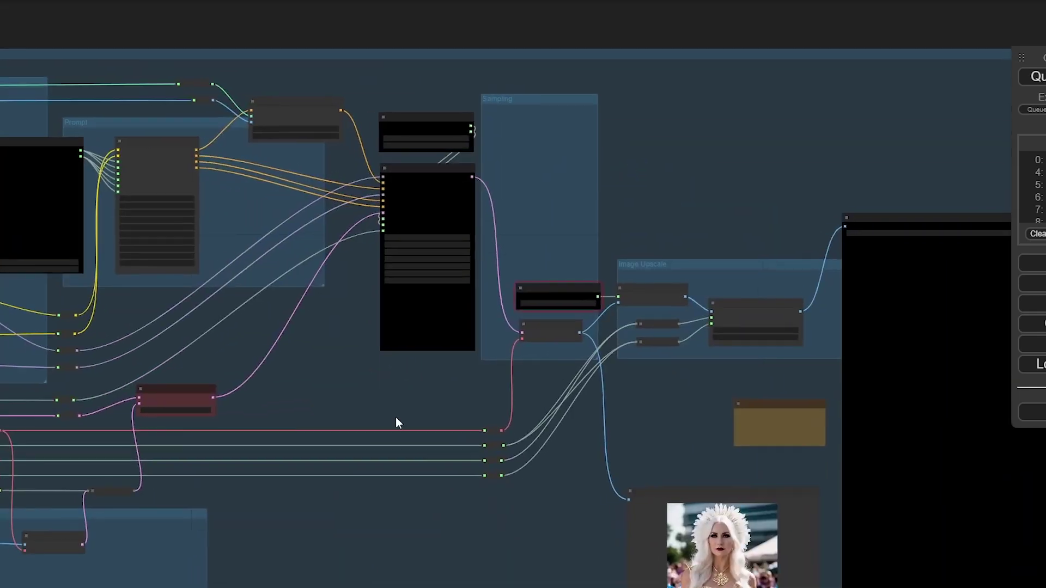
scroll(468, 424, "up", 6)
left_click(624, 205)
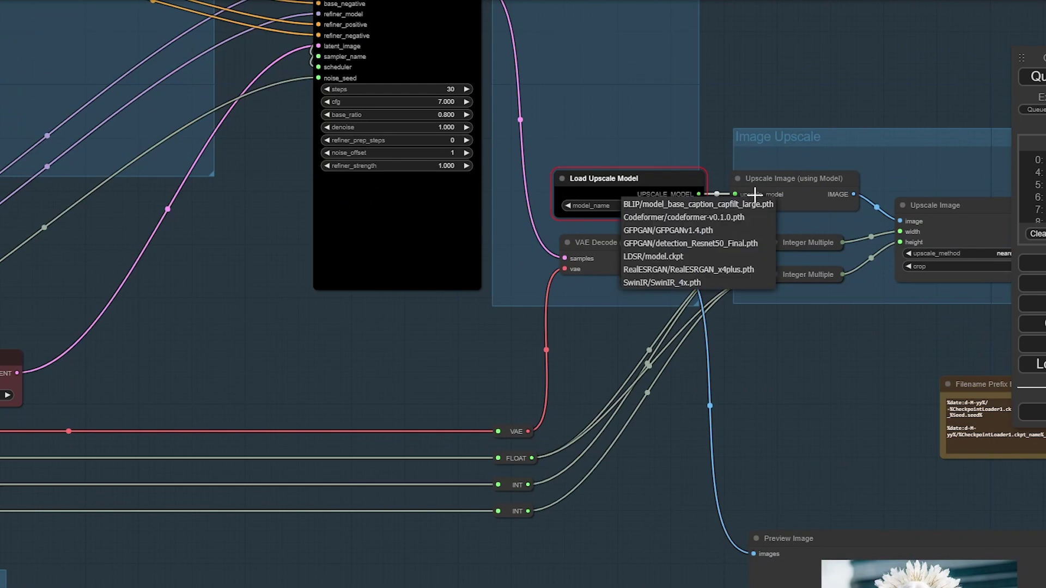
left_click(708, 270)
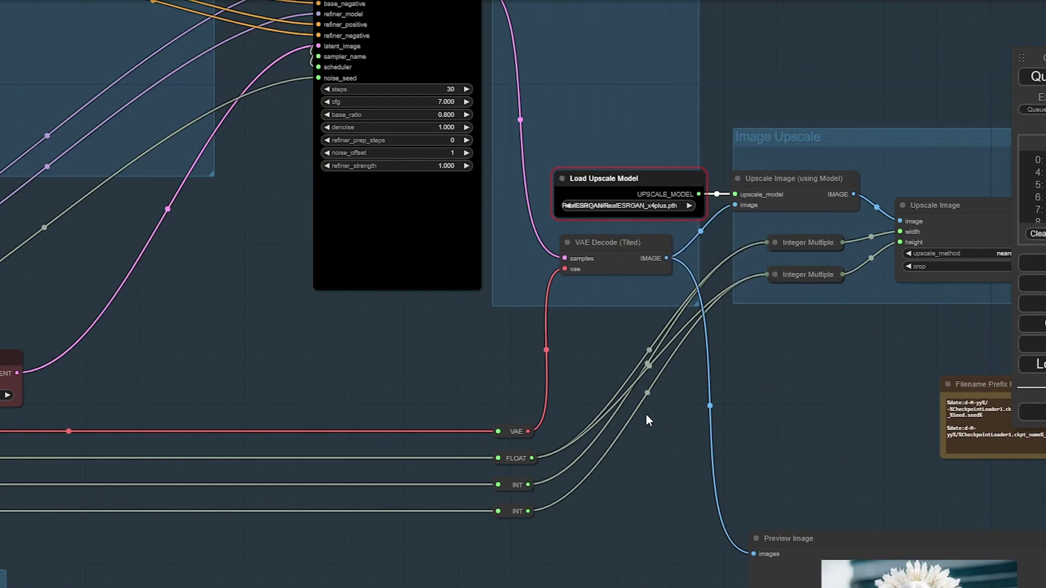
left_click(786, 409)
Step: Queue the prompt to generate an image with the RealESRGAN_x4plus upscale model
scroll(789, 407, "down", 4)
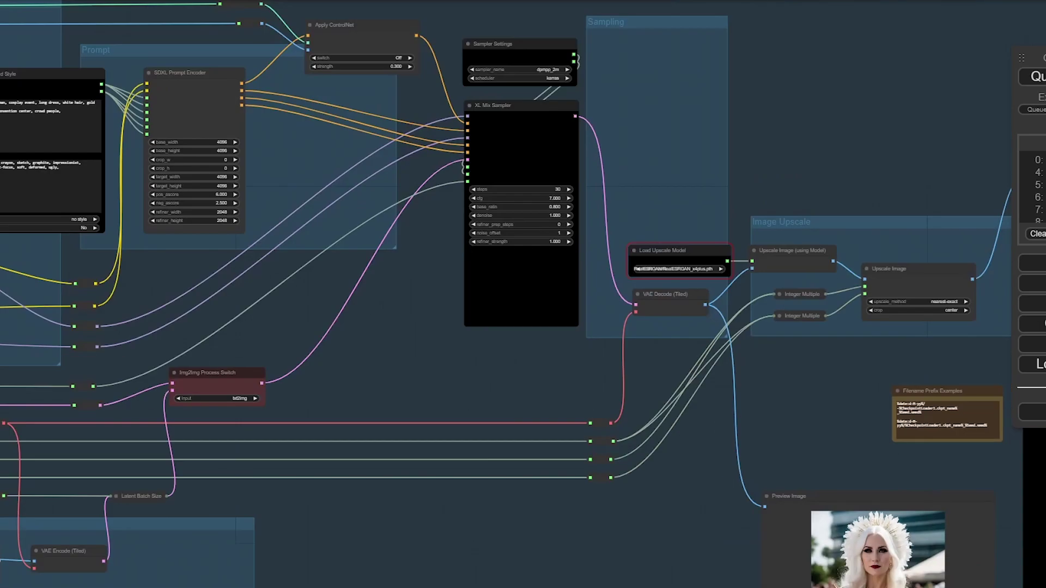
left_click_drag(705, 587, 560, 353)
scroll(587, 402, "up", 5)
scroll(559, 364, "down", 4)
left_click_drag(434, 268, 737, 568)
left_click_drag(489, 526, 262, 348)
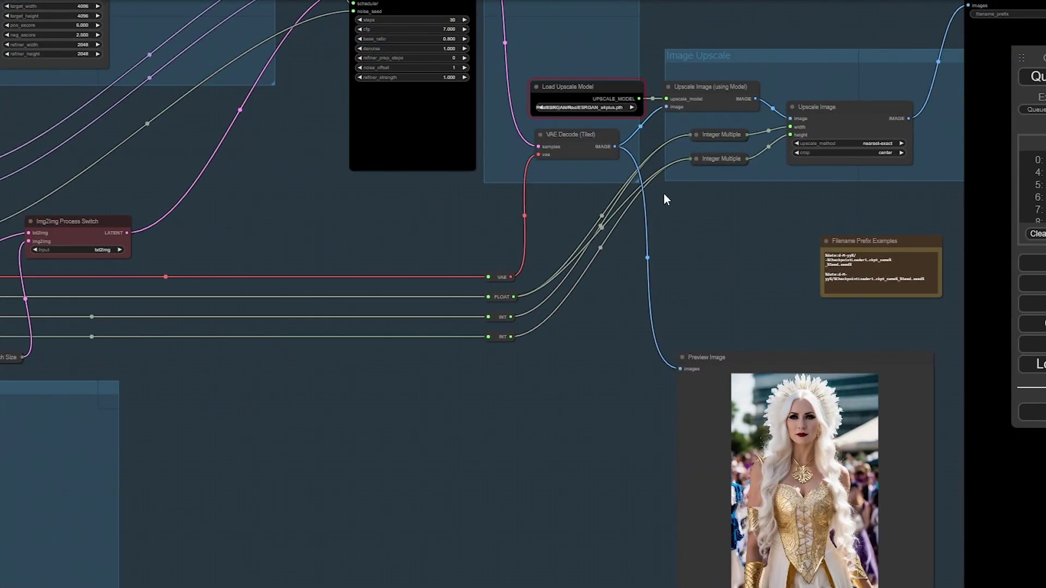
left_click(1035, 76)
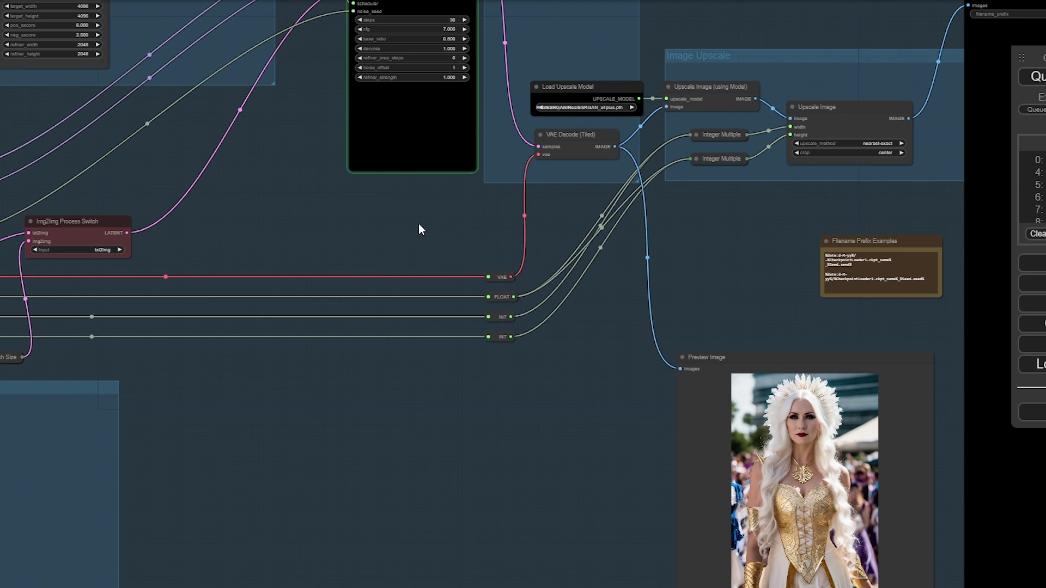
Step: Set the strength of the Apply ControlNet node to 0.8
scroll(389, 213, "down", 1)
left_click_drag(327, 188, 518, 339)
scroll(468, 304, "up", 3)
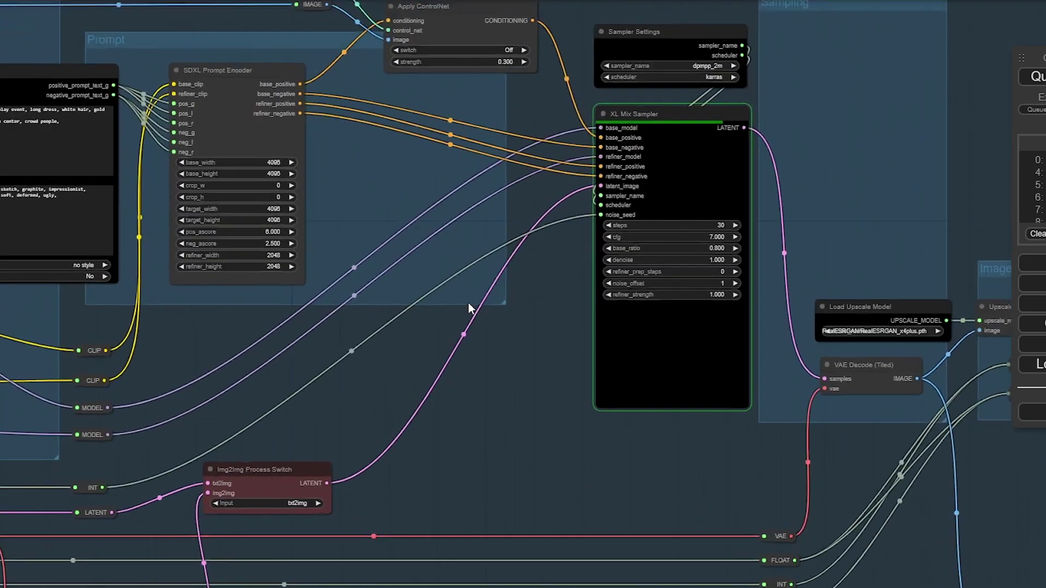
scroll(468, 308, "up", 1)
left_click(490, 37)
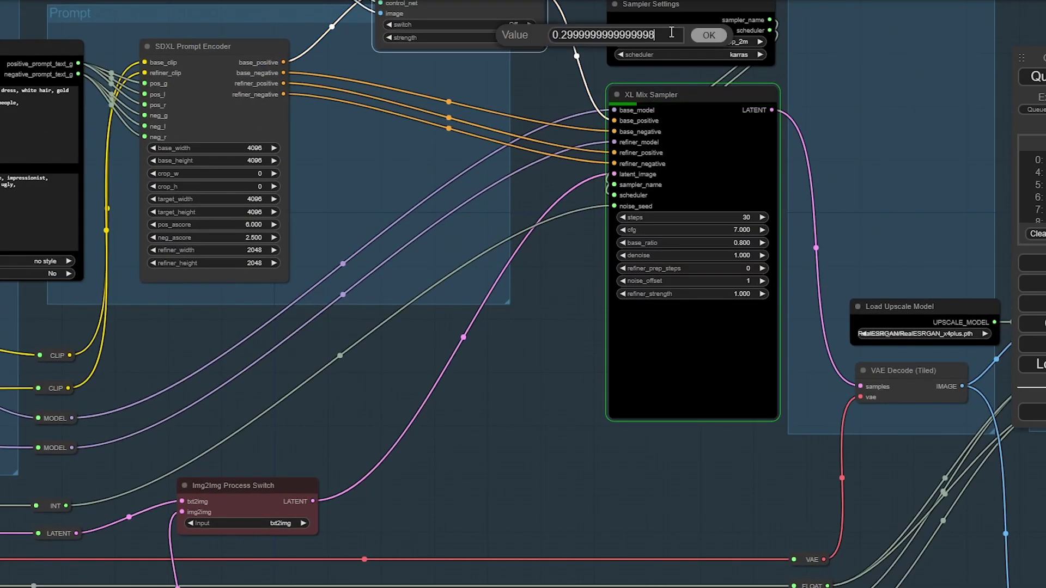
left_click_drag(655, 34, 562, 33)
type("8")
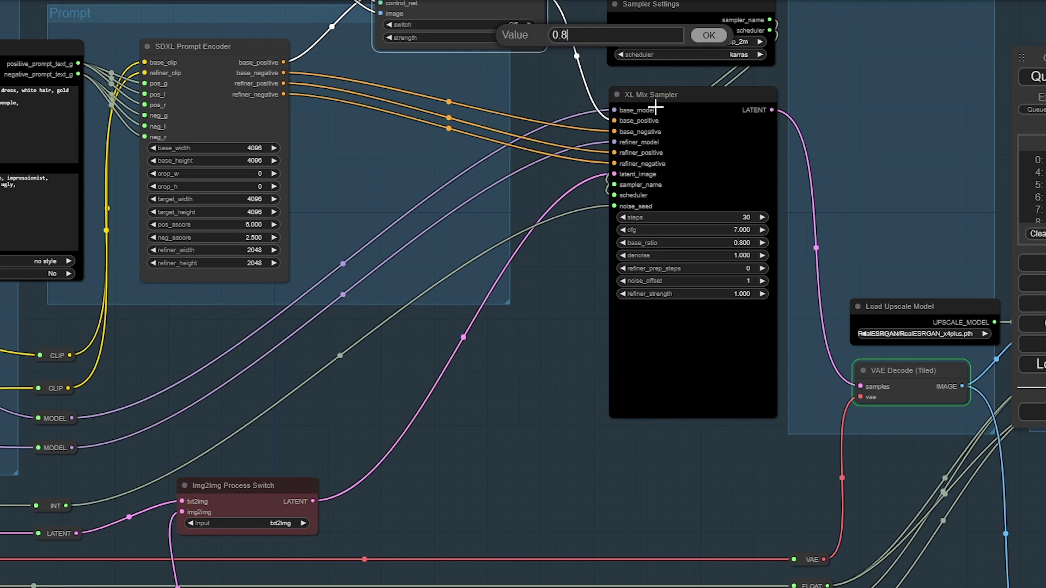
left_click(708, 36)
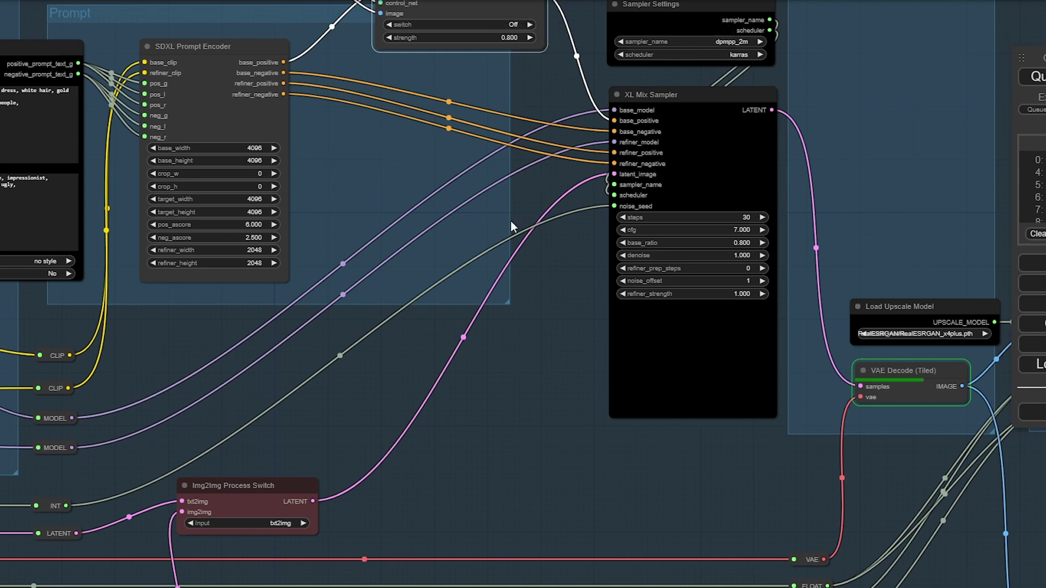
Step: Follow the run through the Image Upscale group and examine the upscaled picture in the Save Image node
left_click(529, 393)
scroll(514, 343, "down", 2)
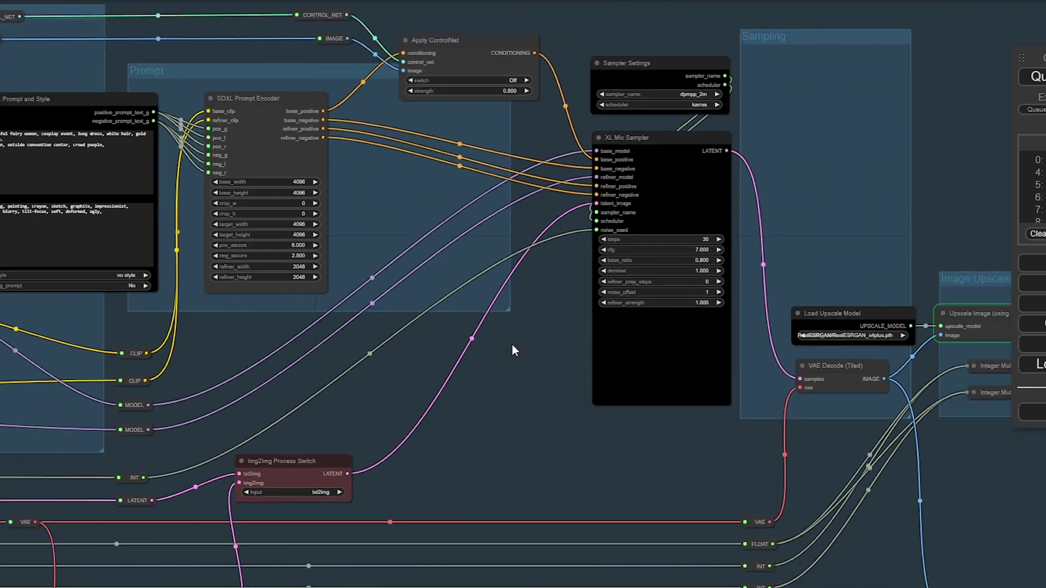
left_click_drag(504, 345, 217, 241)
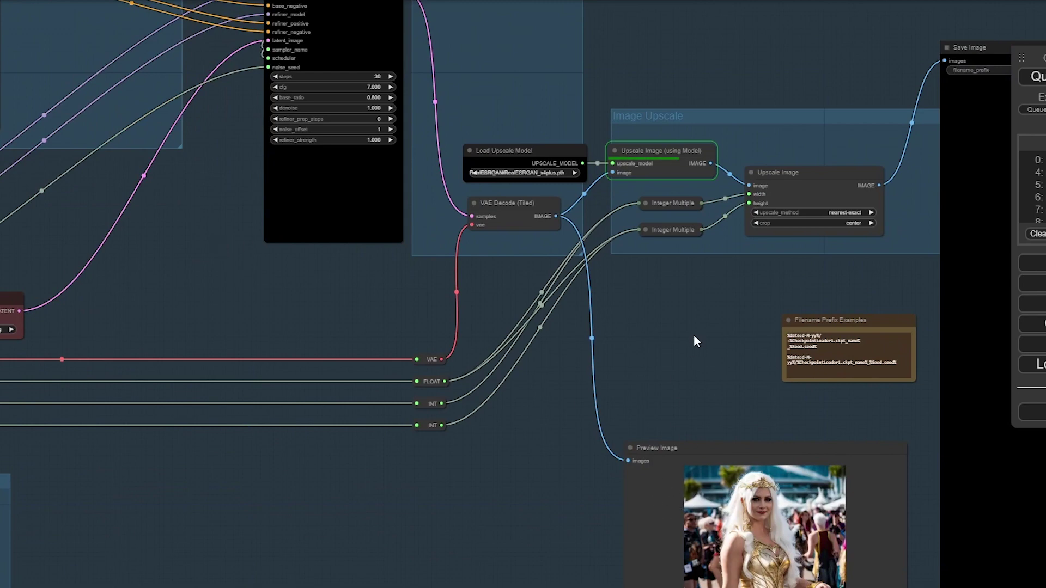
left_click_drag(694, 335, 294, 322)
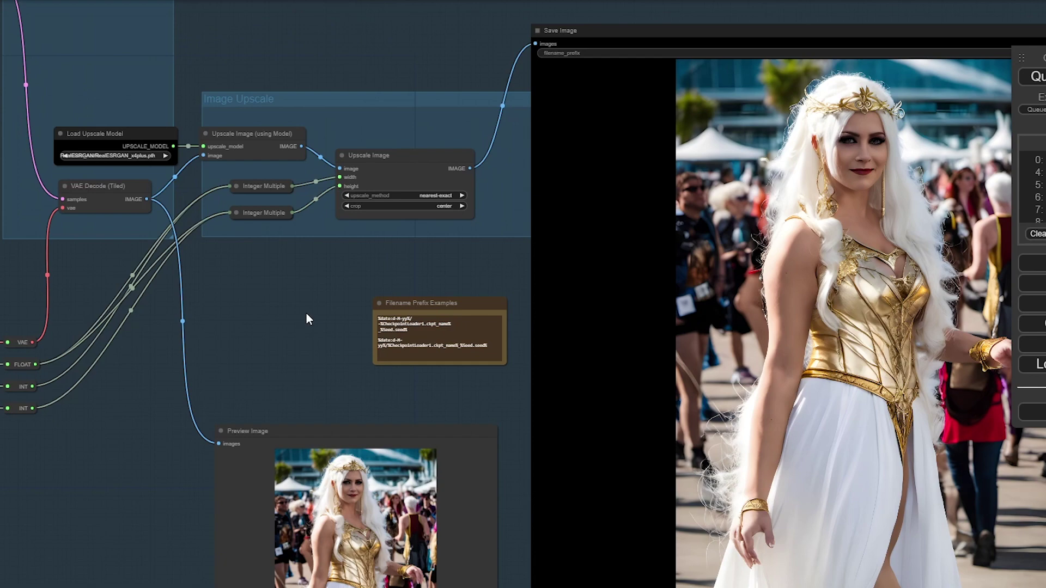
Step: Turn the switch of the Apply ControlNet node to On
scroll(307, 315, "down", 2)
left_click_drag(306, 314, 757, 349)
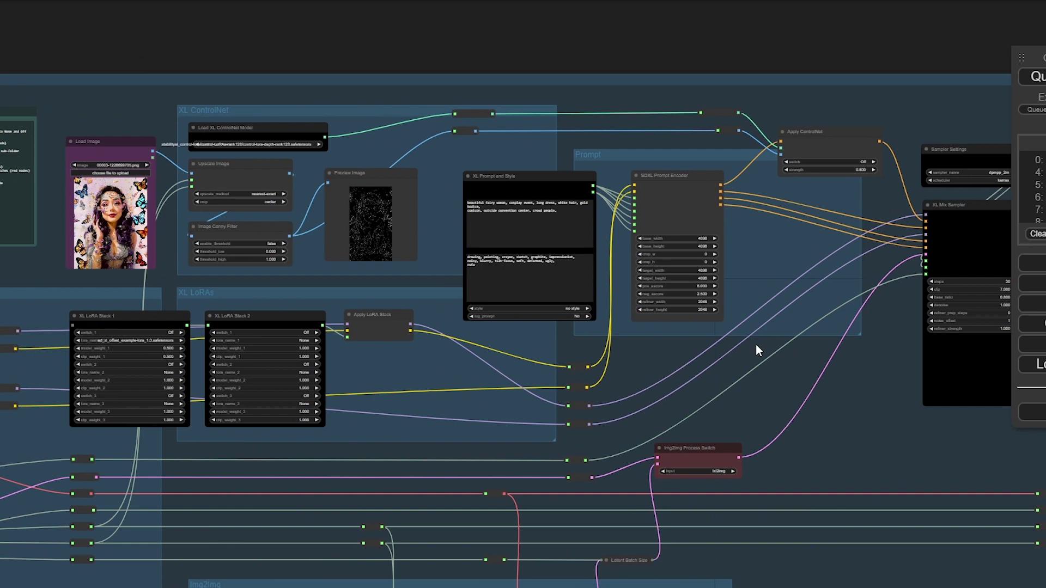
left_click_drag(841, 361, 623, 313)
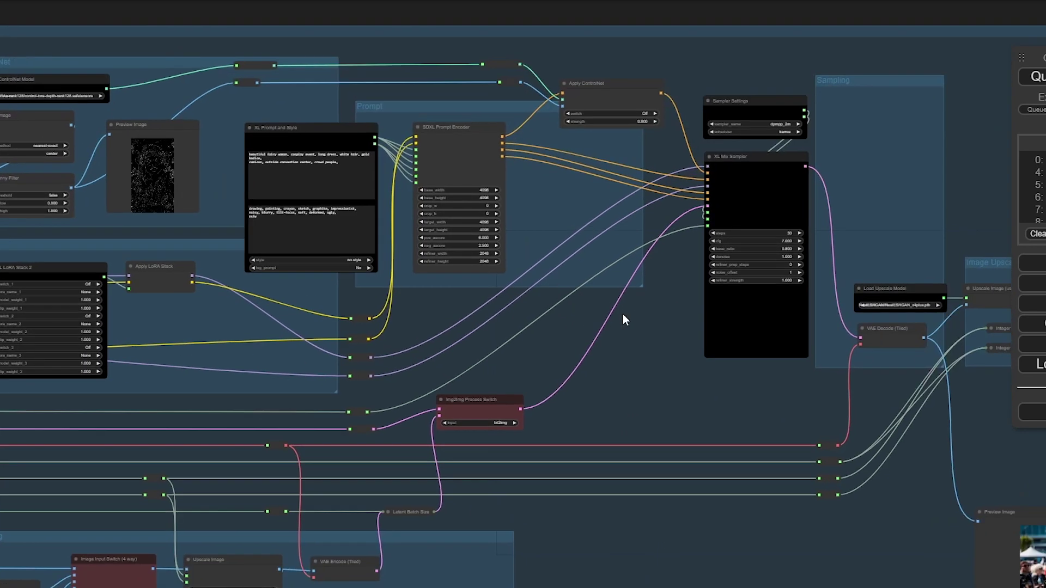
scroll(613, 99, "up", 9)
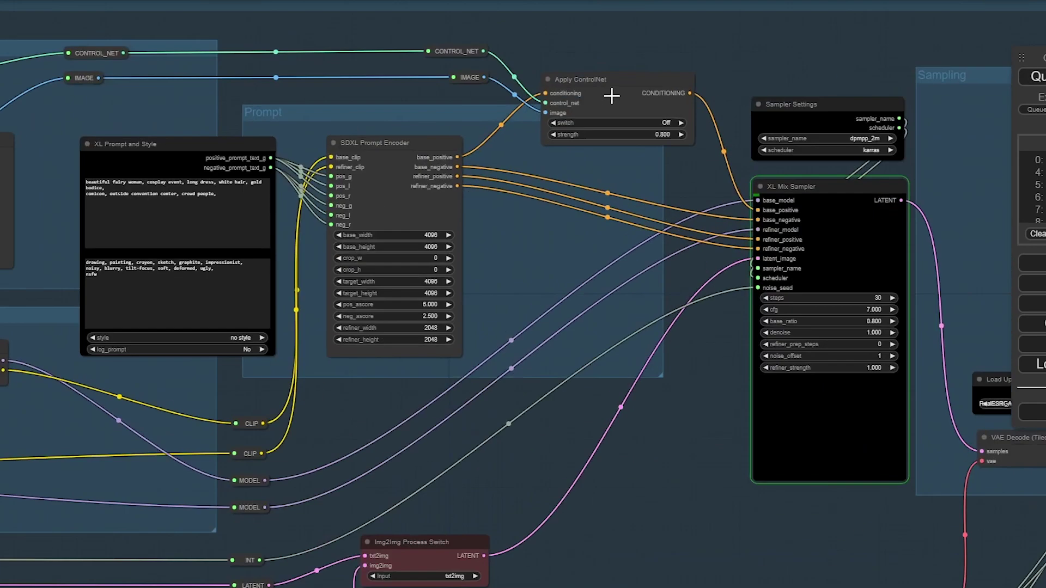
left_click(645, 114)
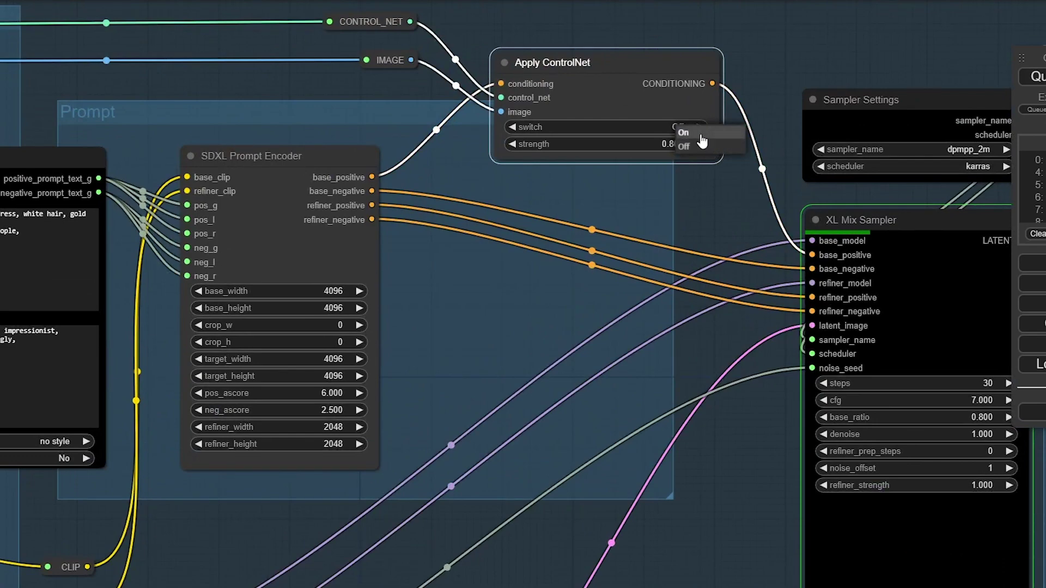
left_click(700, 135)
Step: Check the running job's output in the Save Image node, and queue the prompt again with ControlNet switched on
scroll(684, 254, "down", 10)
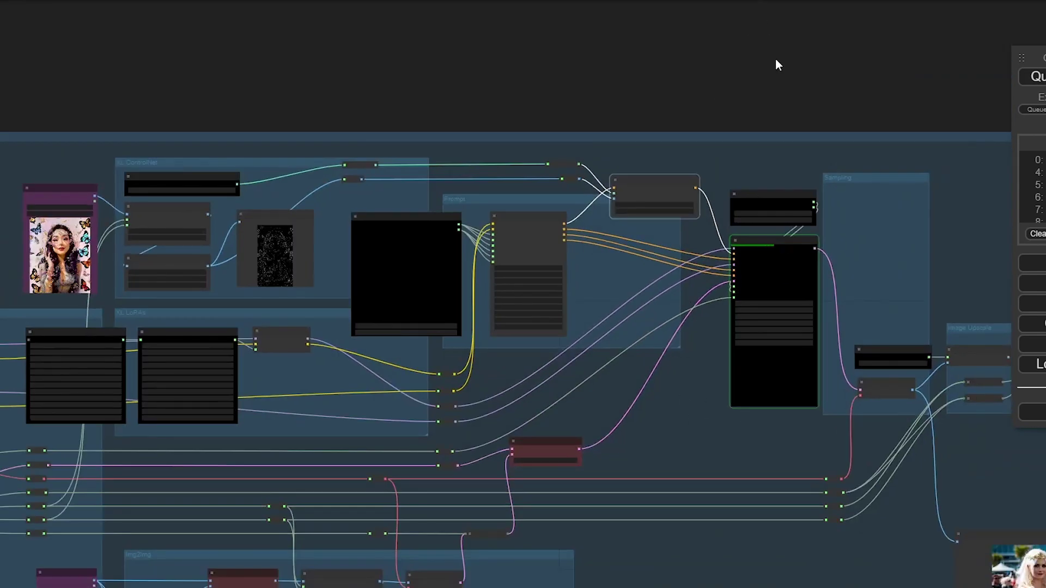
left_click_drag(775, 63, 296, 28)
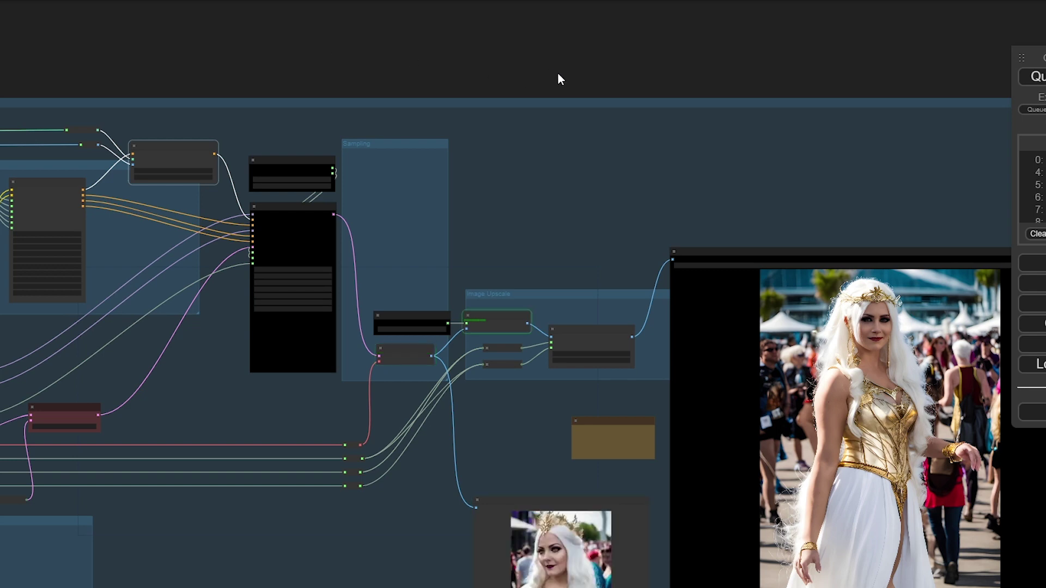
left_click_drag(659, 76, 592, 137)
left_click_drag(567, 183, 321, 30)
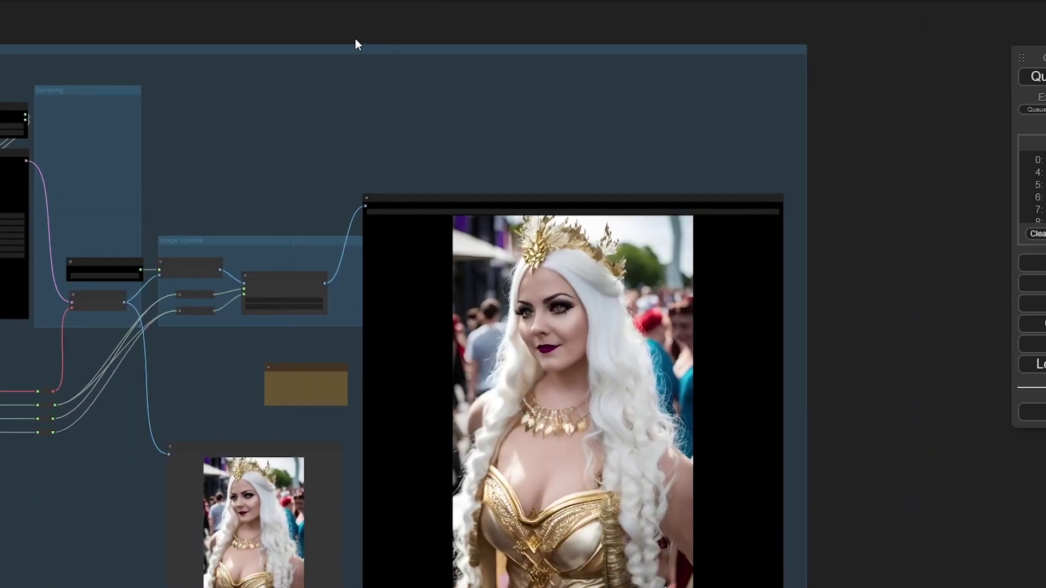
left_click_drag(250, 33, 467, 63)
left_click(1039, 77)
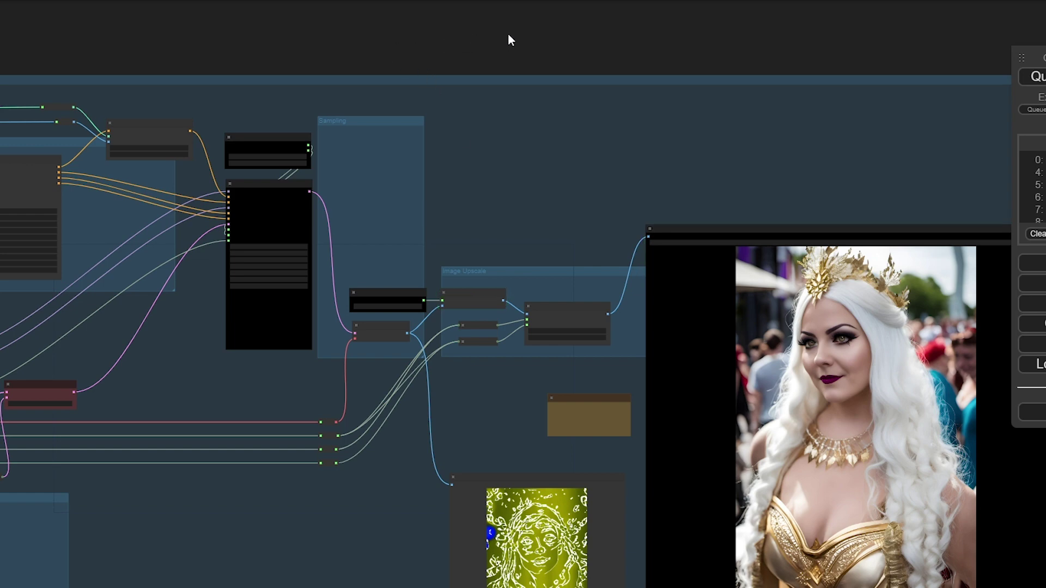
Step: Set the Apply ControlNet strength to 0.3 and queue the prompt again
left_click_drag(157, 27, 439, 48)
scroll(441, 68, "up", 9)
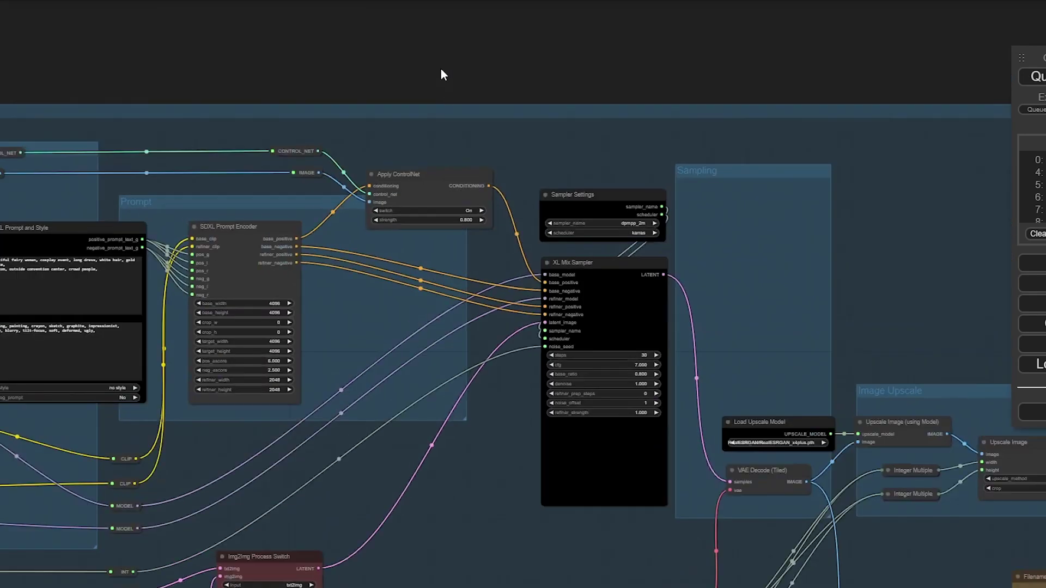
left_click(472, 299)
type("0.8")
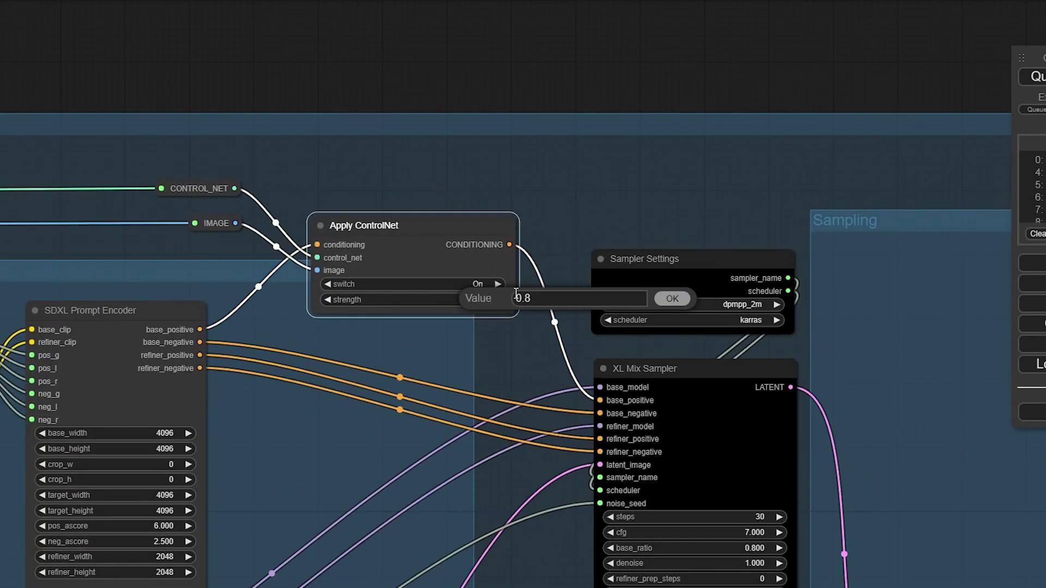
key("Return")
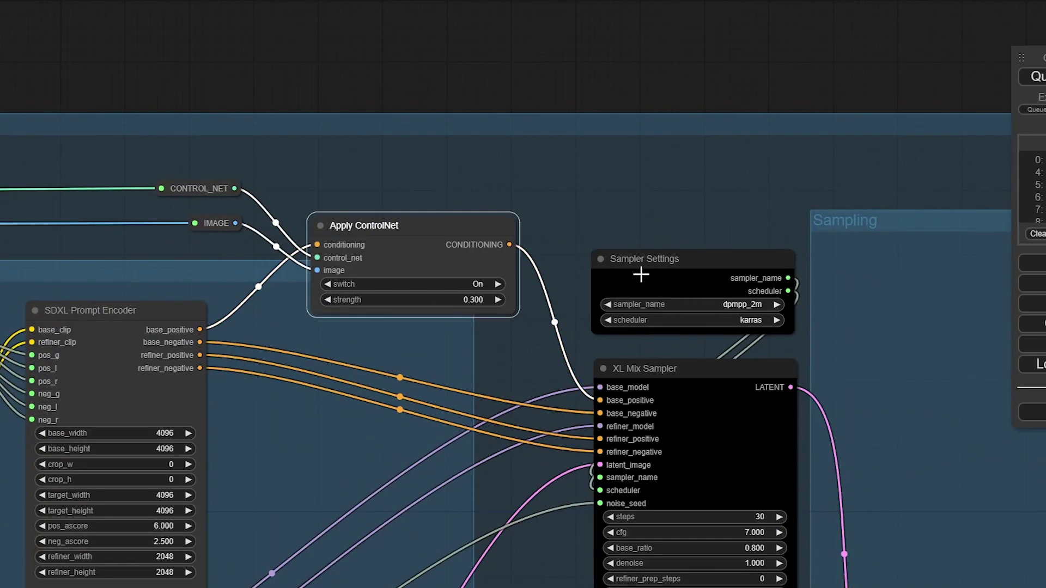
scroll(708, 82, "down", 5)
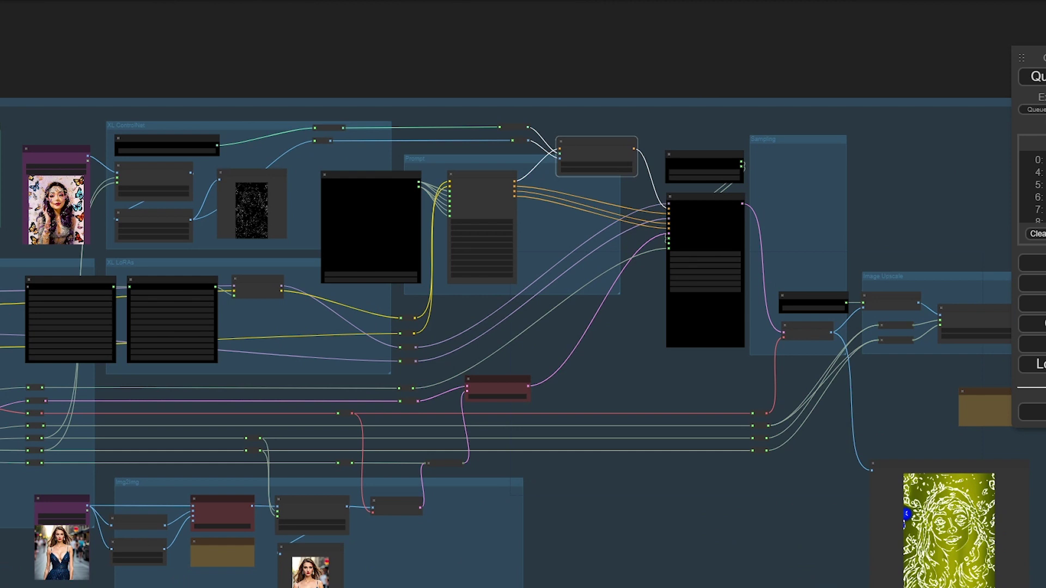
left_click(1038, 76)
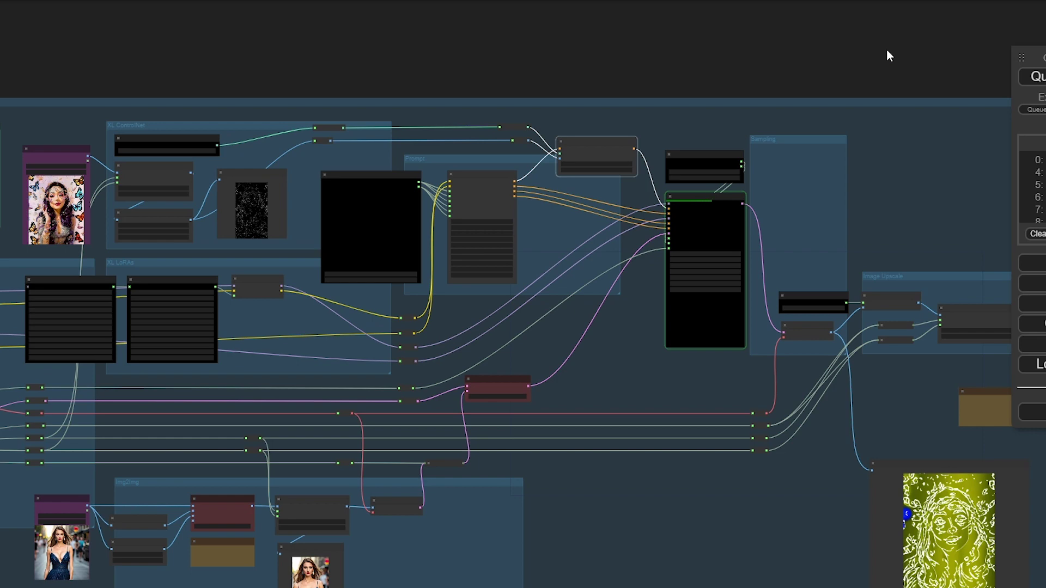
Step: Follow the new run through upscaling and inspect its final picture in the Save Image node
left_click_drag(887, 51, 265, 26)
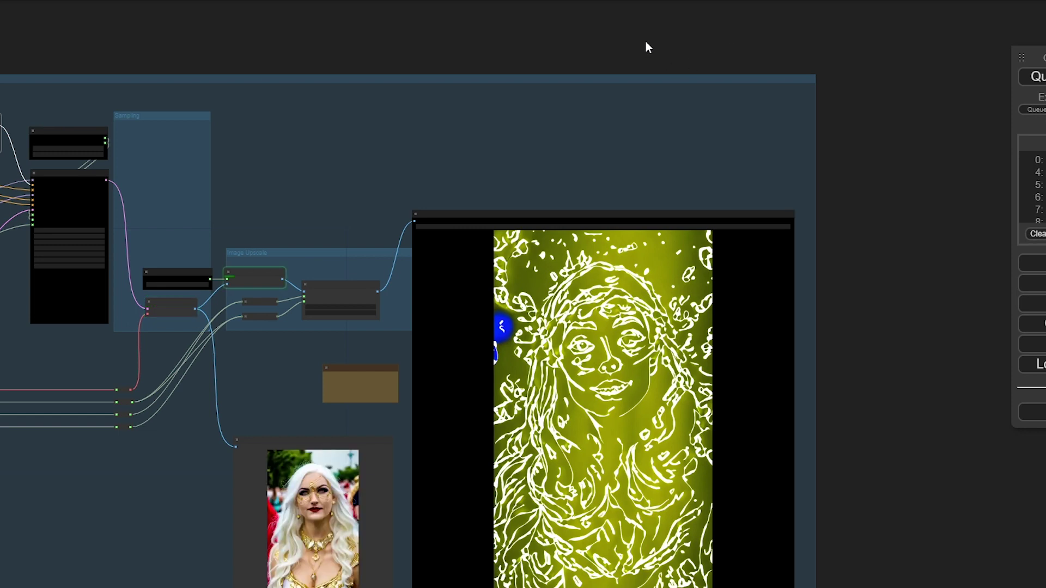
scroll(876, 354, "down", 3)
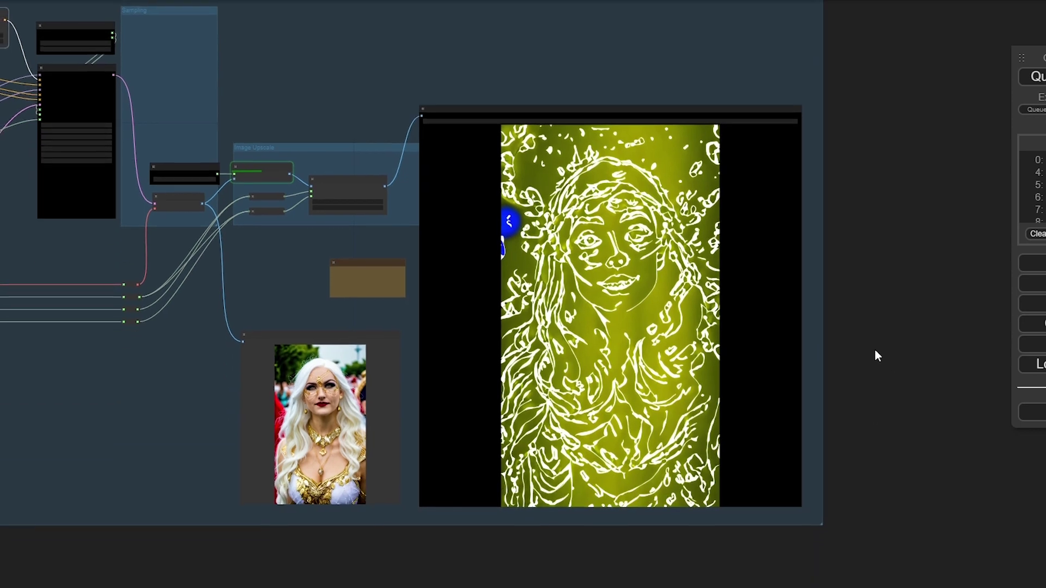
scroll(877, 353, "up", 3)
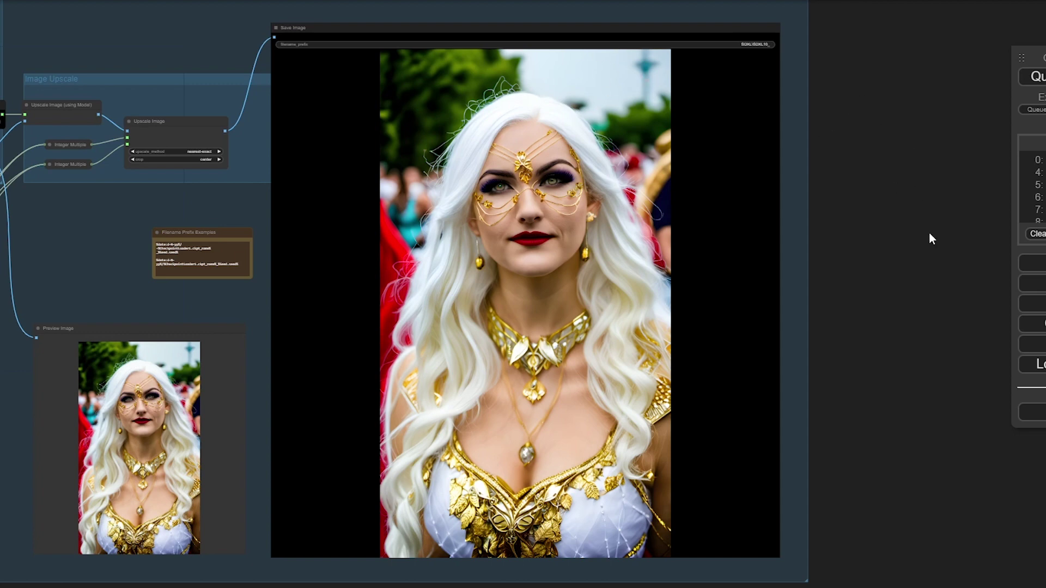
scroll(954, 101, "up", 2)
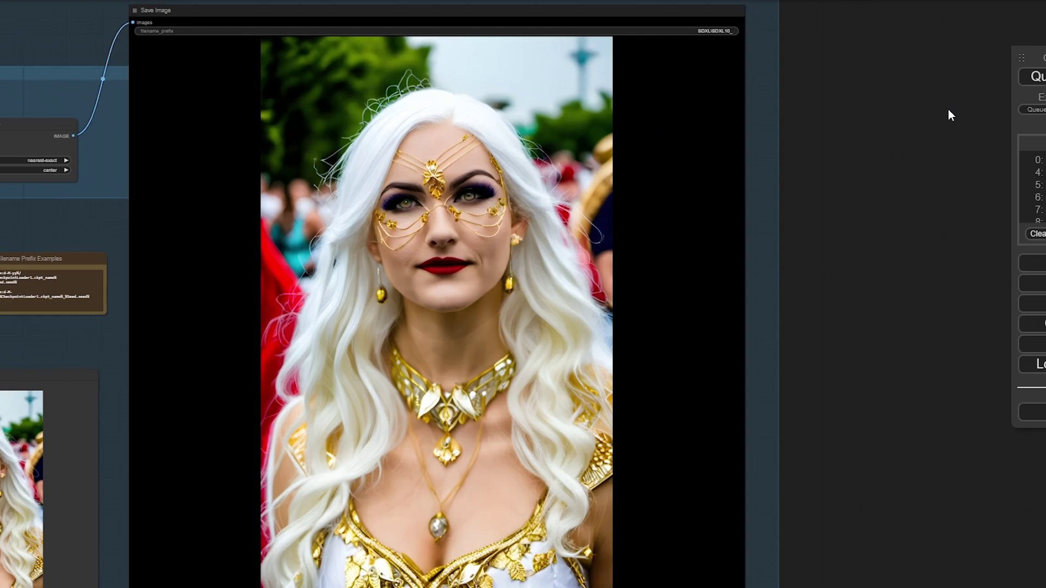
Step: Compare the finished picture in the Save Image node with the prompt text and the Canny preview of the ControlNet image
scroll(649, 213, "down", 5)
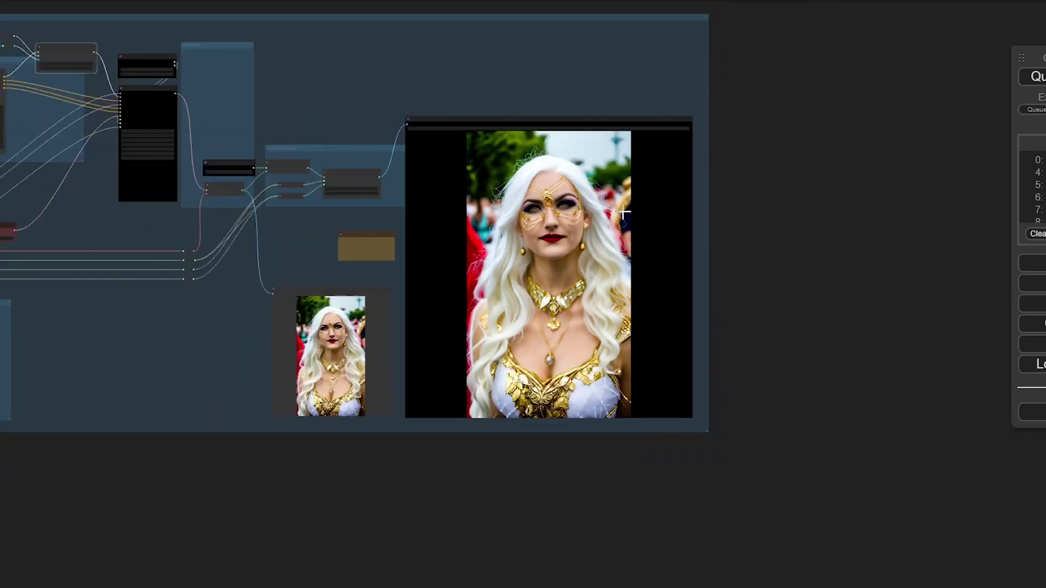
left_click_drag(71, 47, 432, 48)
scroll(364, 159, "up", 10)
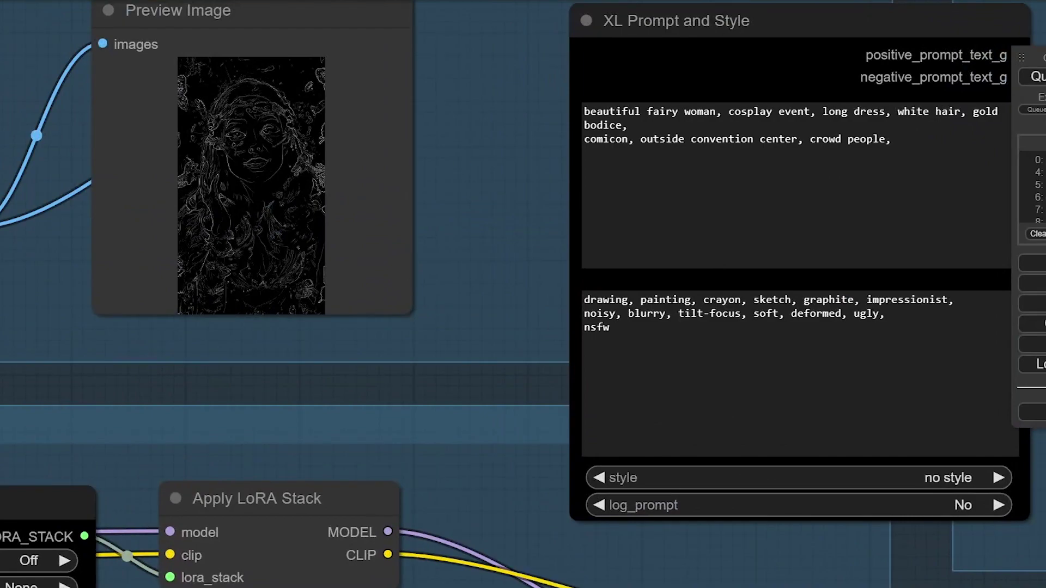
scroll(768, 54, "down", 5)
scroll(815, 361, "down", 12)
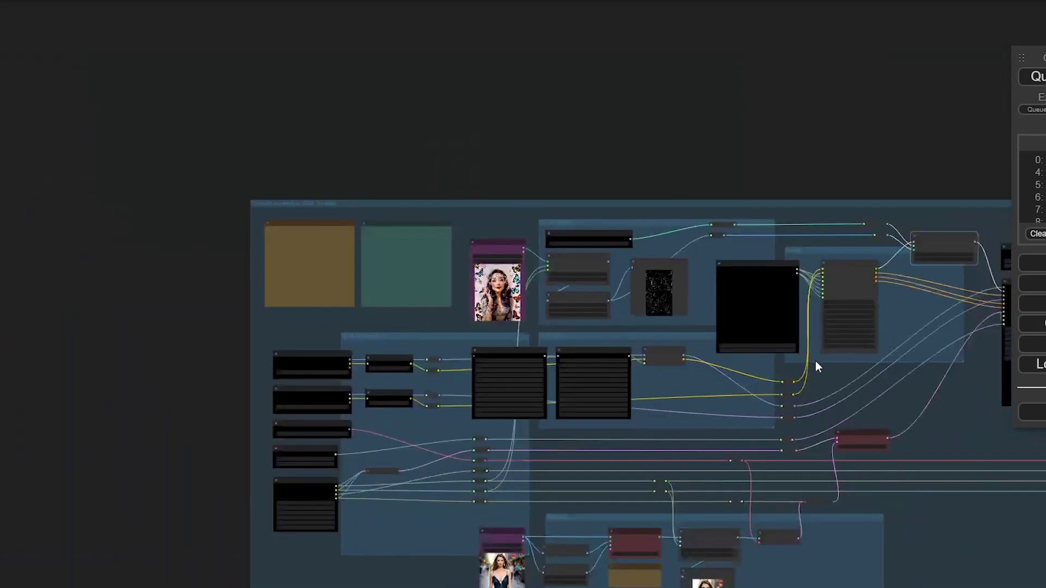
scroll(815, 362, "down", 4)
left_click_drag(932, 167, 580, 33)
left_click_drag(923, 484, 636, 472)
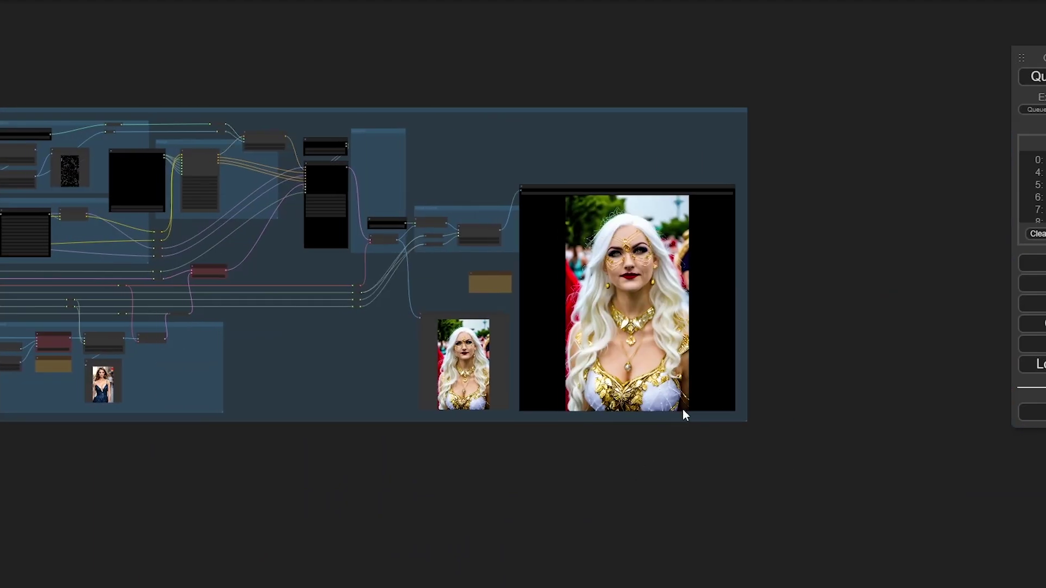
scroll(724, 376, "up", 10)
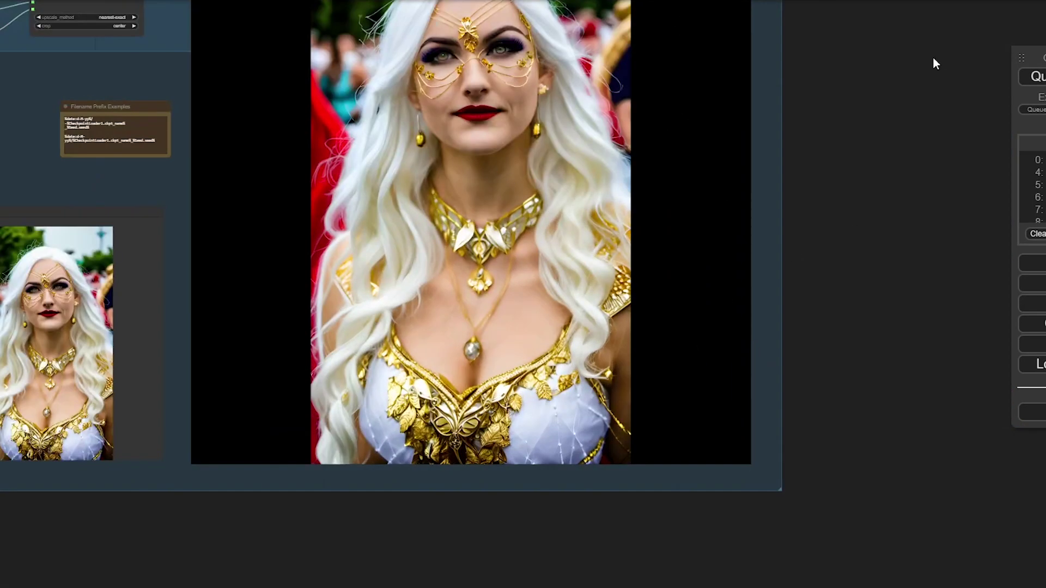
left_click_drag(935, 63, 927, 228)
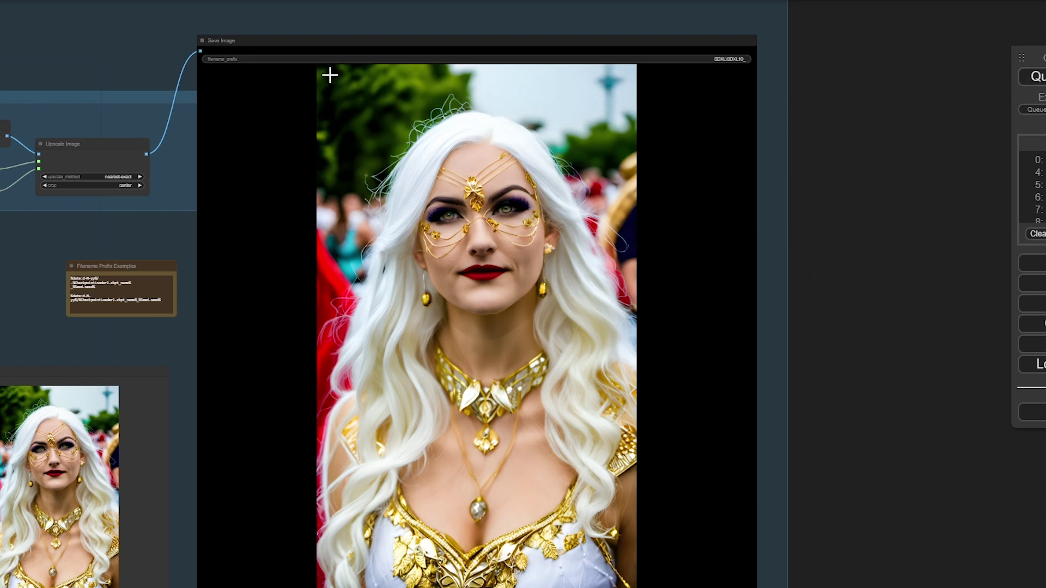
Step: Follow the running job through the XL Mix Sampler, VAE decoding and upscaling to its picture in the Save Image node
scroll(329, 74, "down", 6)
left_click_drag(675, 156, 986, 370)
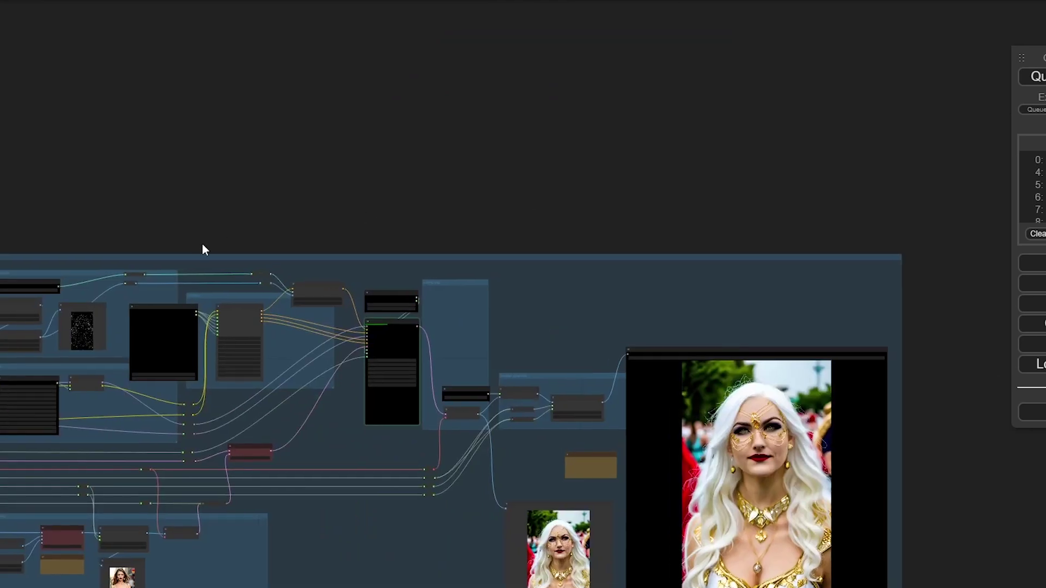
scroll(203, 245, "up", 6)
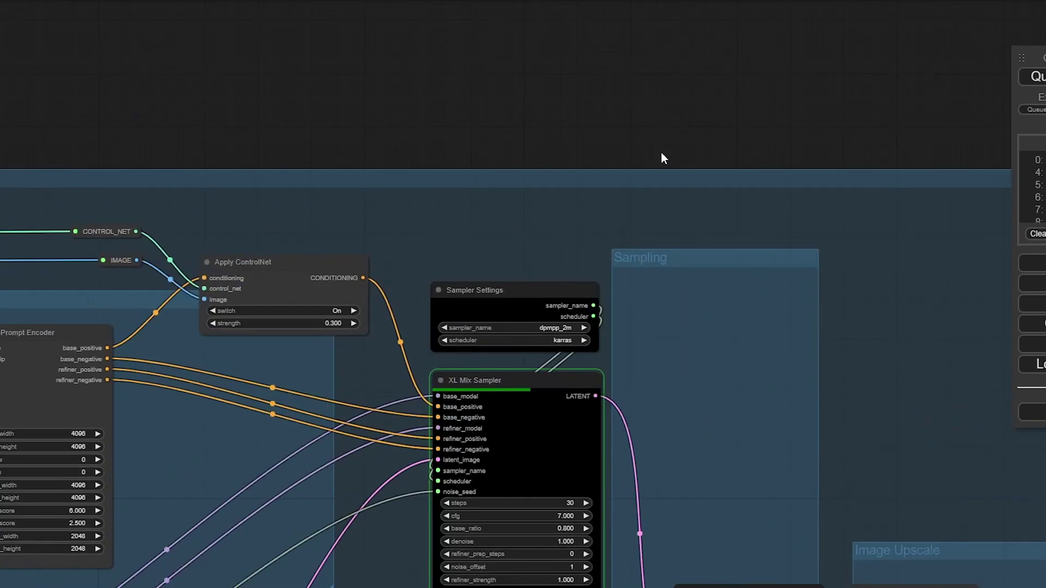
left_click_drag(723, 133, 443, 90)
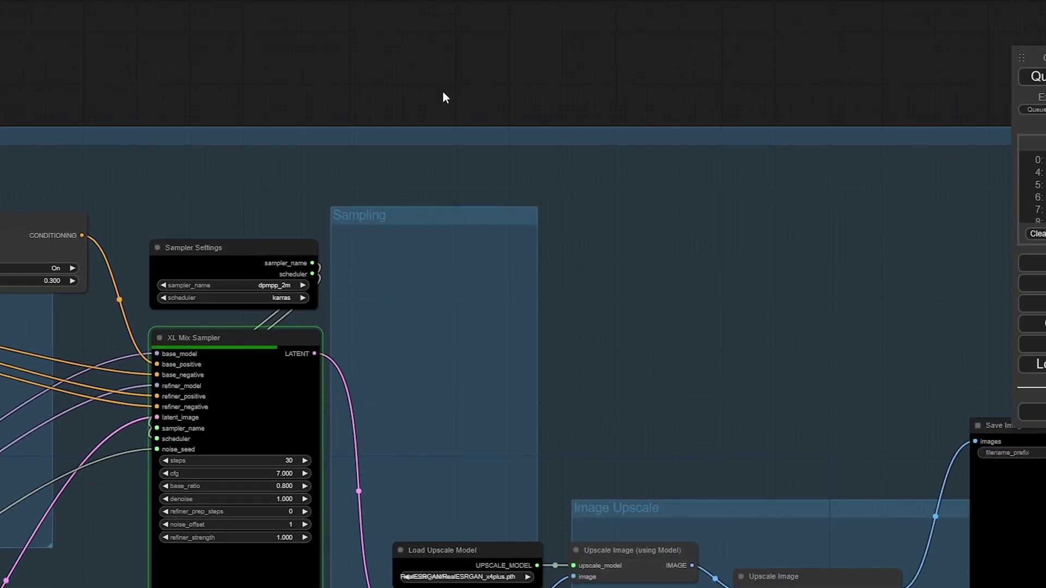
scroll(499, 130, "down", 3)
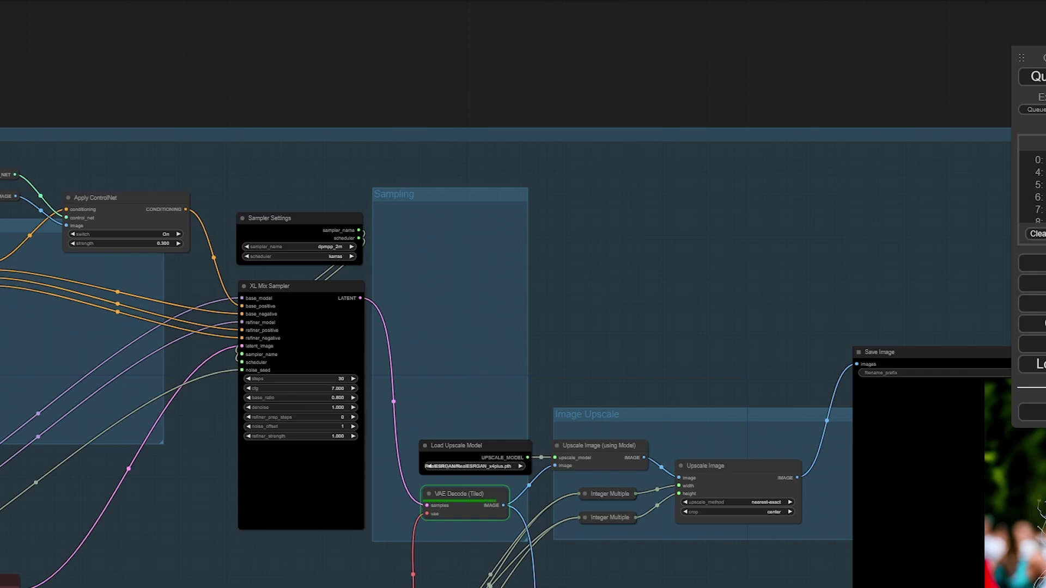
left_click_drag(857, 70, 359, 49)
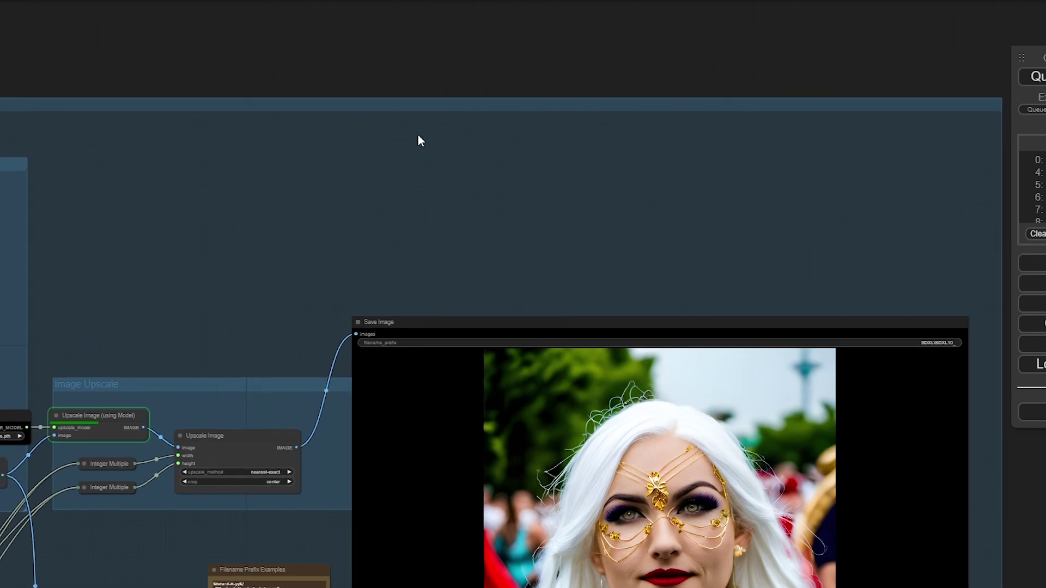
left_click_drag(417, 140, 547, 41)
scroll(332, 176, "down", 4)
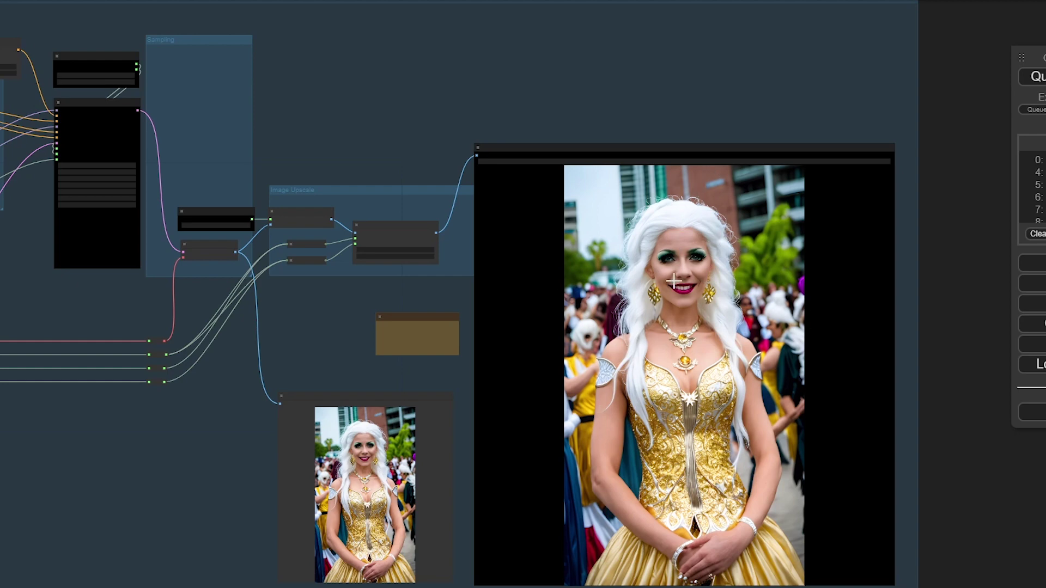
Step: Examine the whole workflow, including the XL LoRA Stack settings, and inspect the latest picture in the Save Image node
scroll(822, 147, "down", 5)
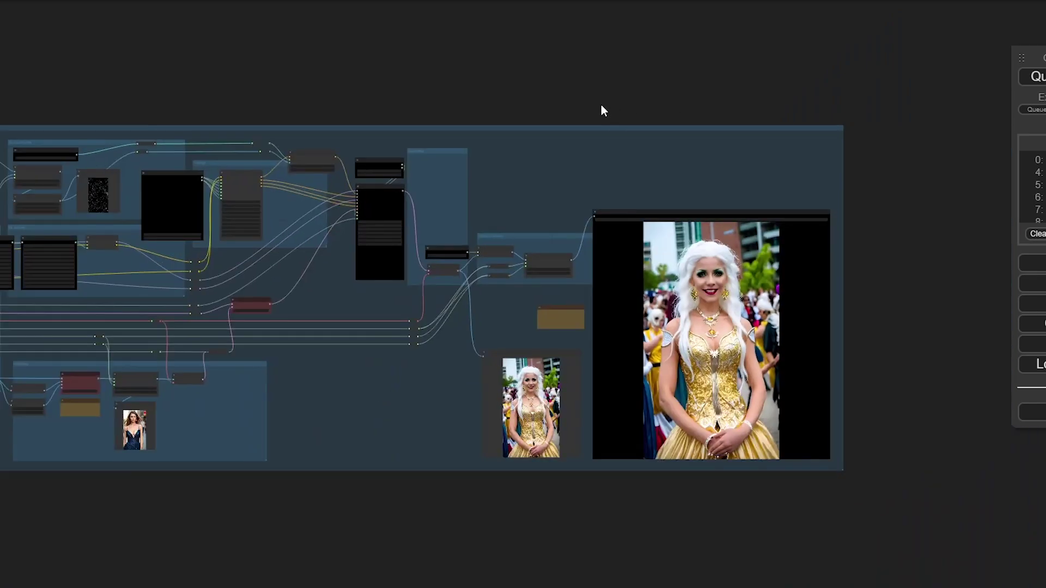
scroll(602, 110, "down", 3)
left_click_drag(110, 105, 229, 98)
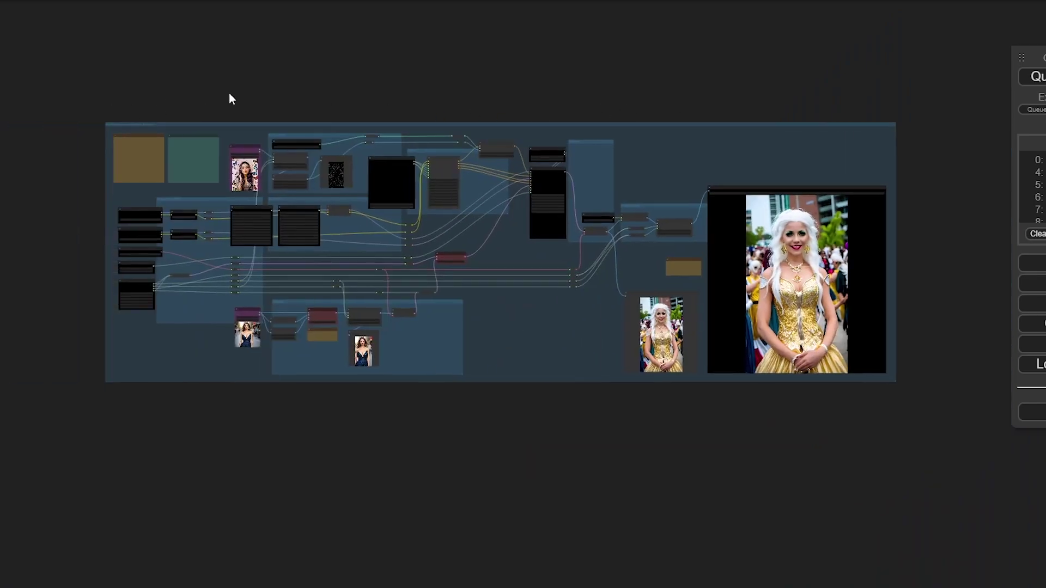
scroll(300, 92, "up", 15)
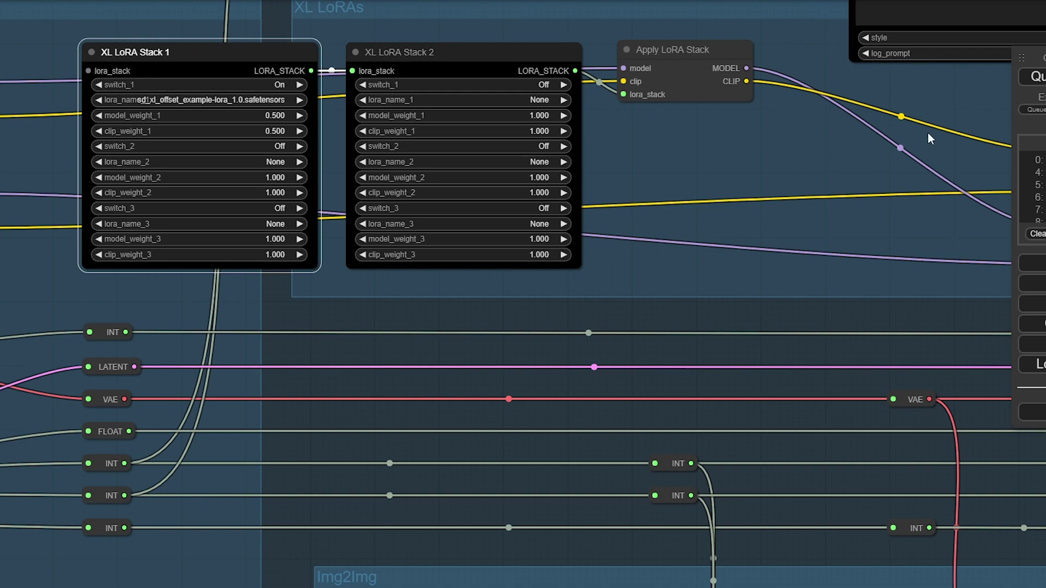
scroll(800, 221, "down", 6)
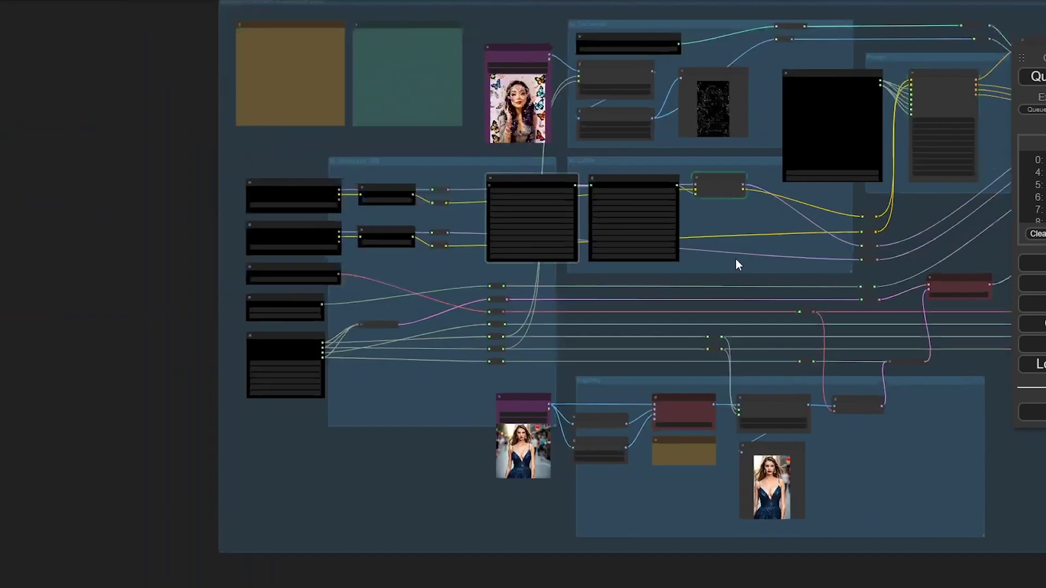
scroll(817, 82, "down", 2)
left_click_drag(860, 41, 384, 40)
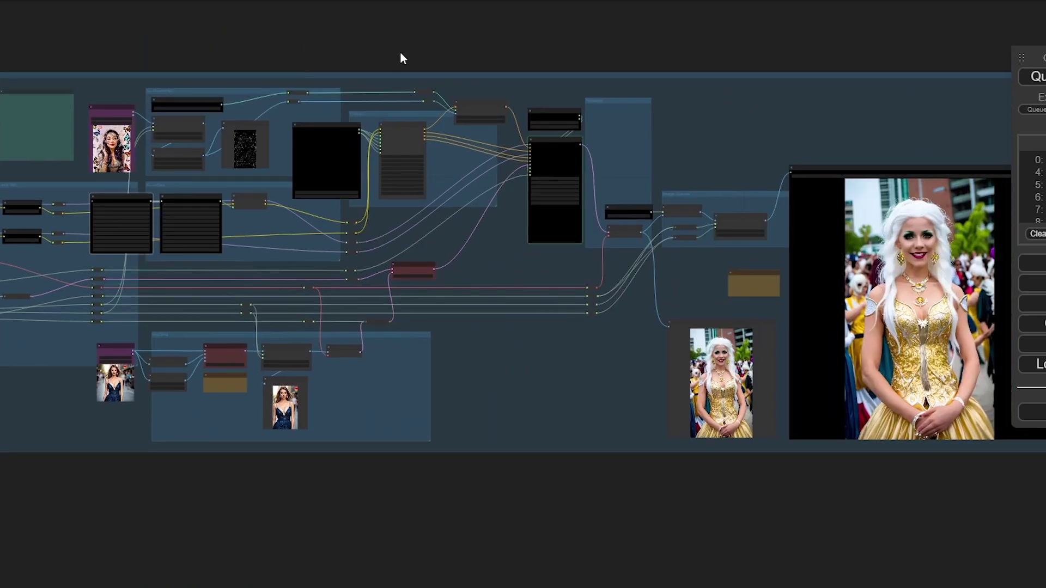
left_click_drag(731, 472, 603, 466)
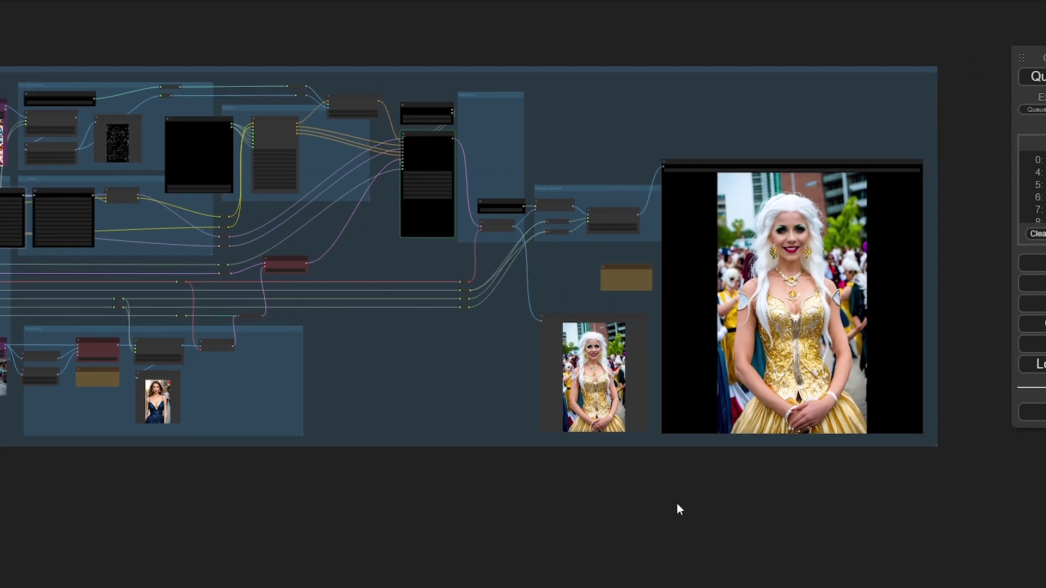
scroll(832, 523, "up", 4)
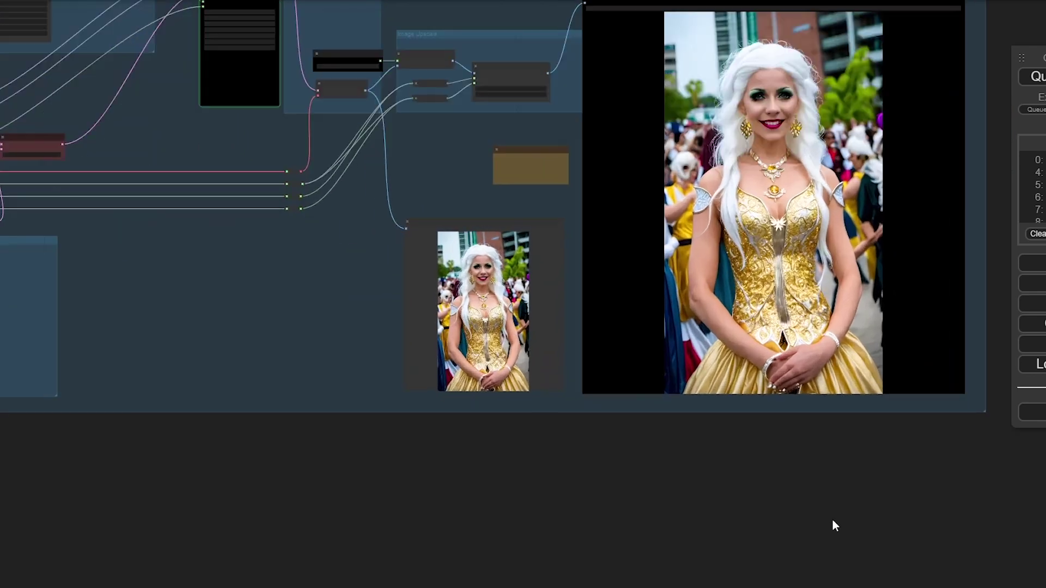
left_click_drag(822, 505, 787, 586)
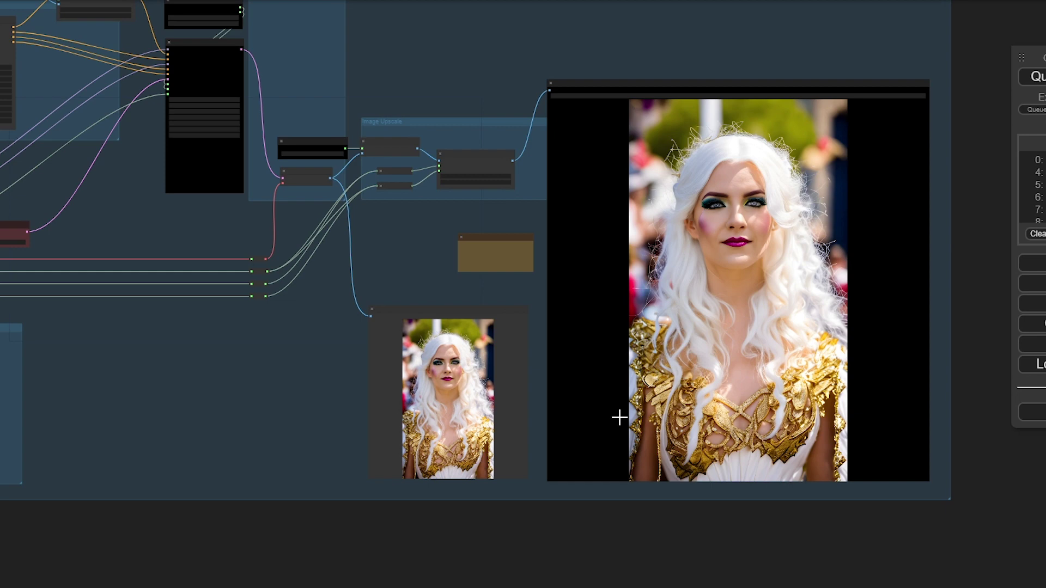
Step: Set model_weight_1 of XL LoRA Stack 1 to 0.8 and queue the prompt again
scroll(433, 489, "down", 4)
left_click_drag(147, 539, 591, 534)
scroll(226, 544, "up", 10)
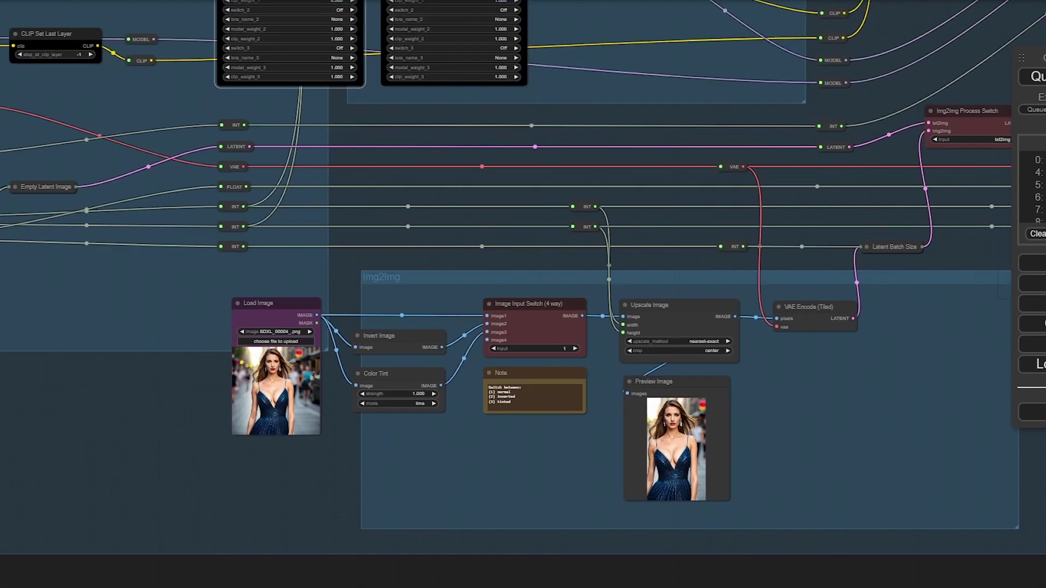
left_click_drag(280, 587, 230, 531)
left_click_drag(61, 292, 148, 587)
scroll(247, 293, "up", 5)
left_click_drag(256, 294, 260, 320)
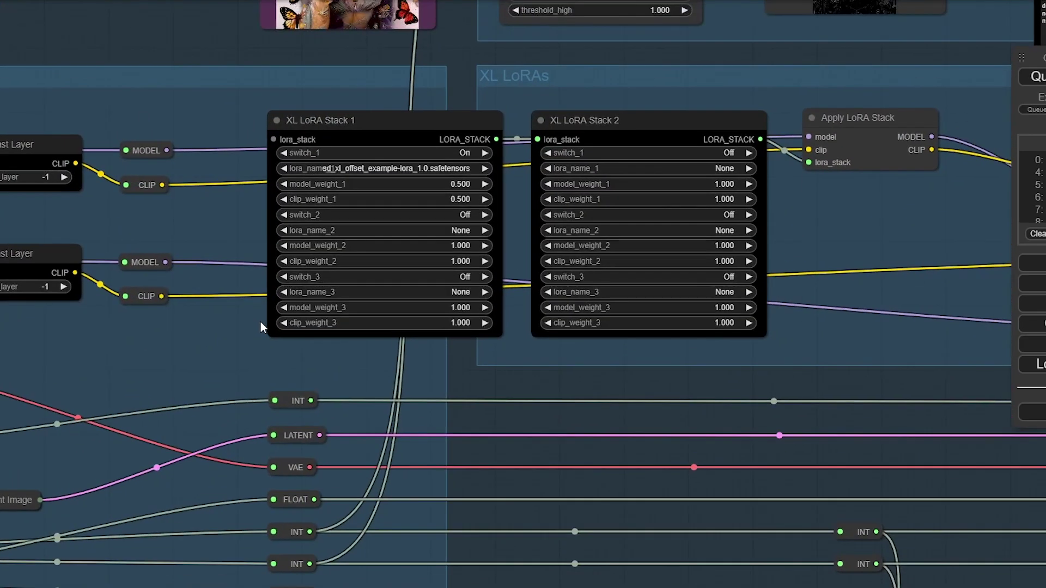
left_click(468, 185)
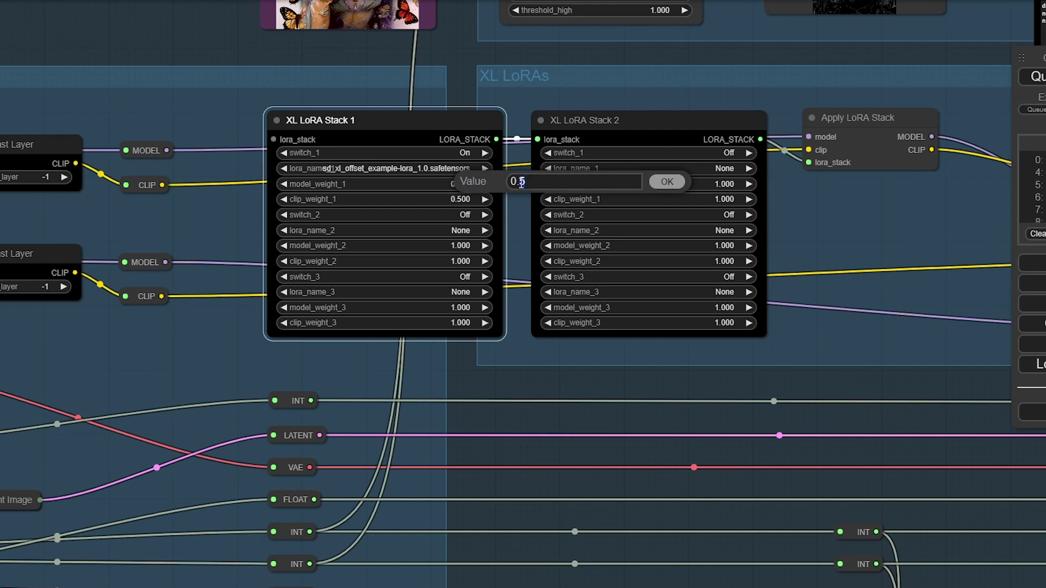
key("BackSpace")
type("8")
left_click(666, 182)
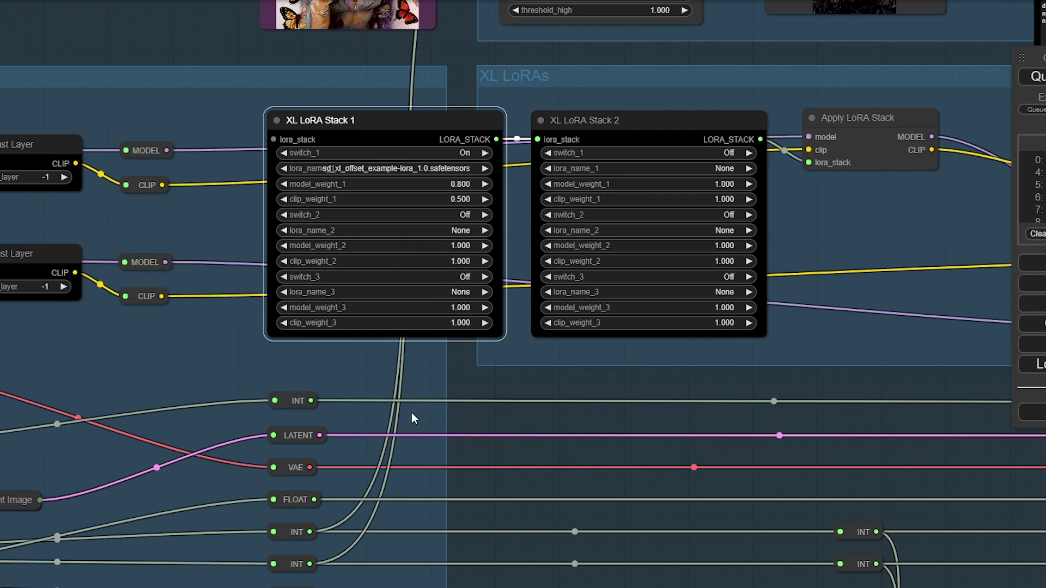
scroll(373, 381, "down", 5)
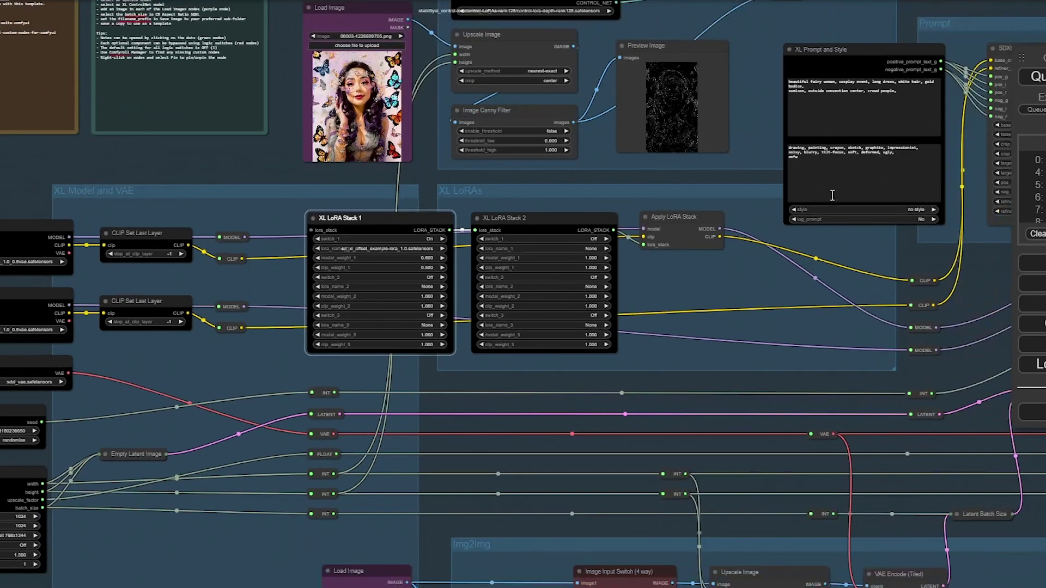
left_click(1040, 76)
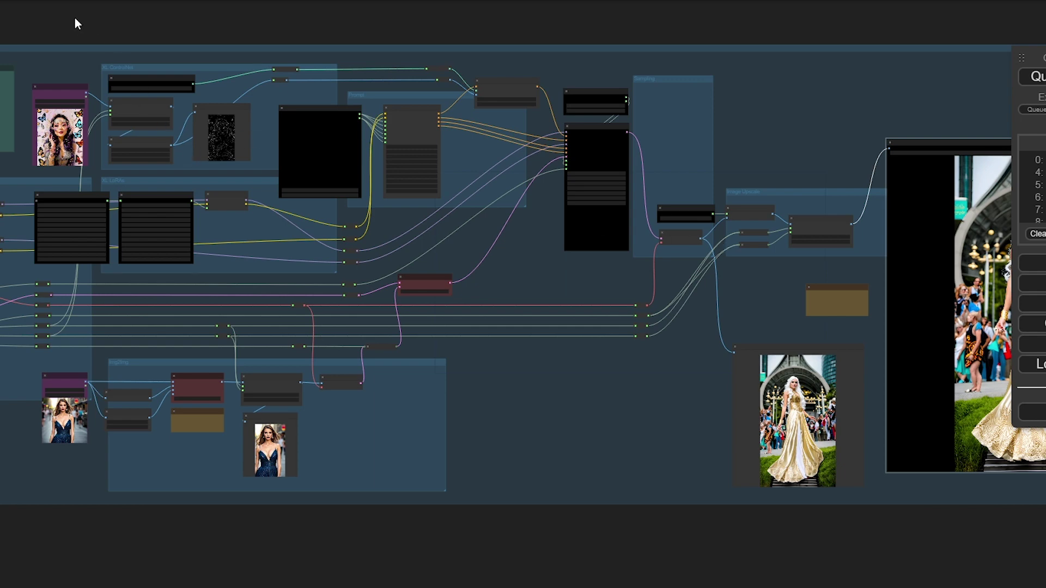
Step: Load sdxl_txt2img_00009_.png in the Load Image node that feeds the XL ControlNet group
left_click_drag(75, 21, 420, 129)
scroll(434, 180, "up", 4)
scroll(434, 182, "up", 10)
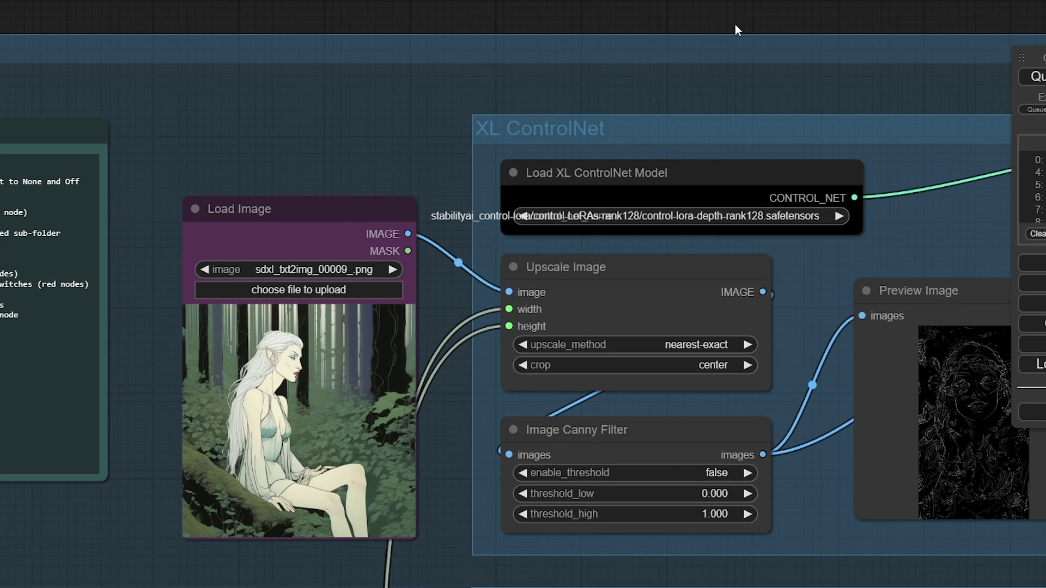
Step: Remove "cosplay event," from the positive prompt and add "armor" after "gold bodice"
scroll(661, 145, "down", 8)
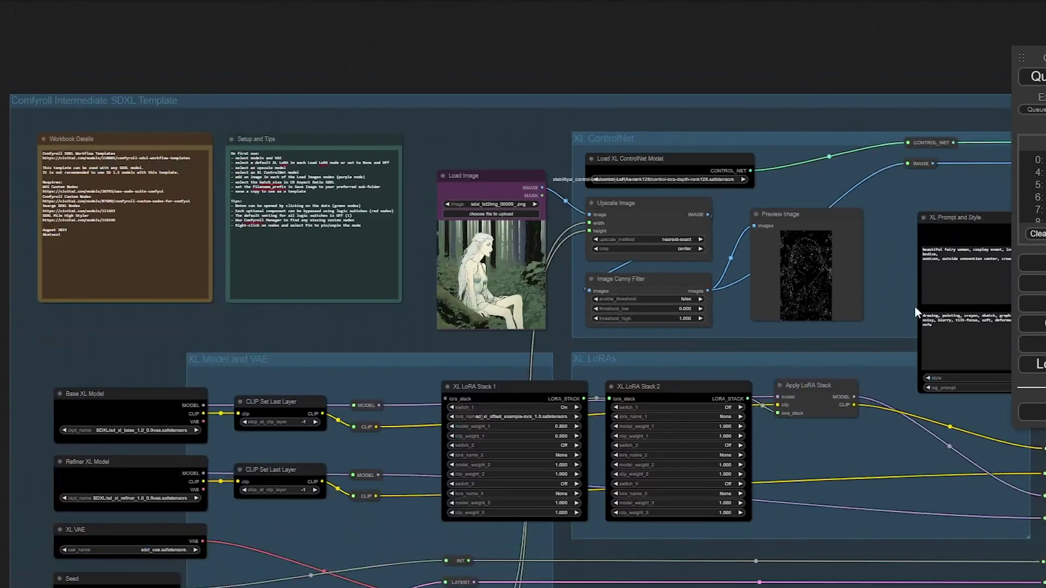
scroll(763, 318, "up", 3)
left_click_drag(763, 318, 640, 318)
scroll(669, 308, "up", 8)
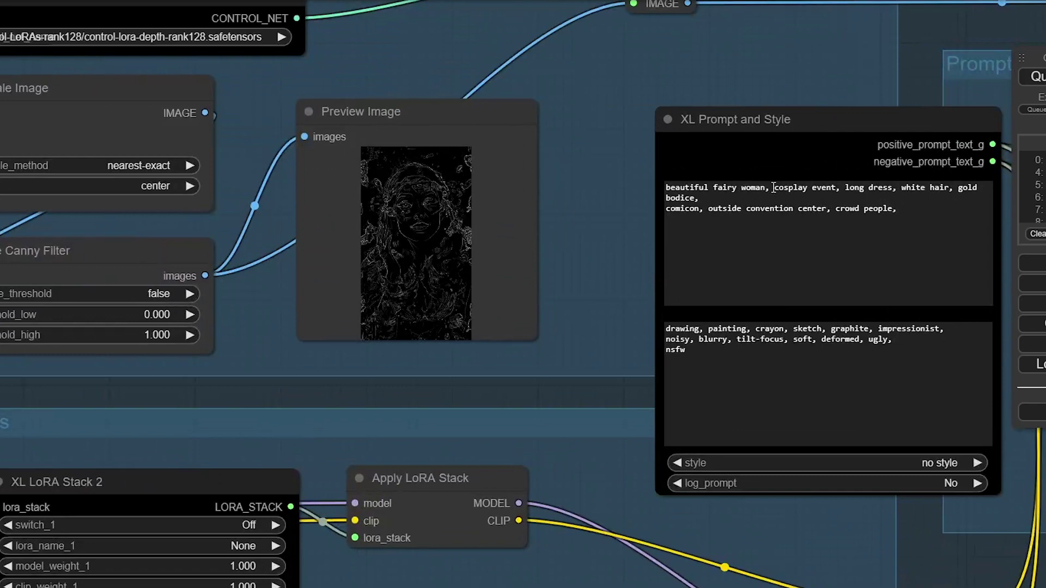
left_click_drag(774, 190, 845, 189)
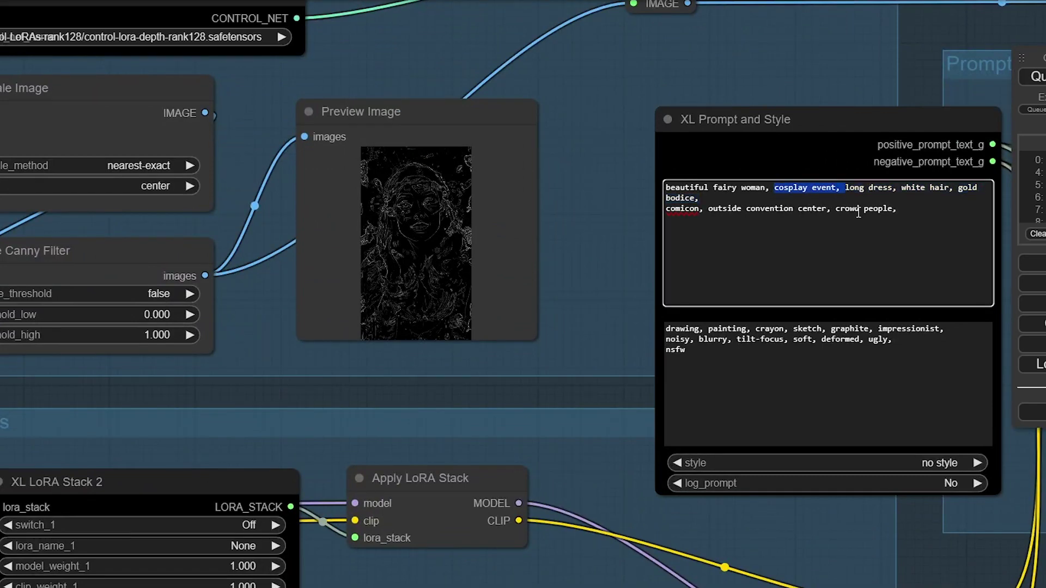
key("BackSpace")
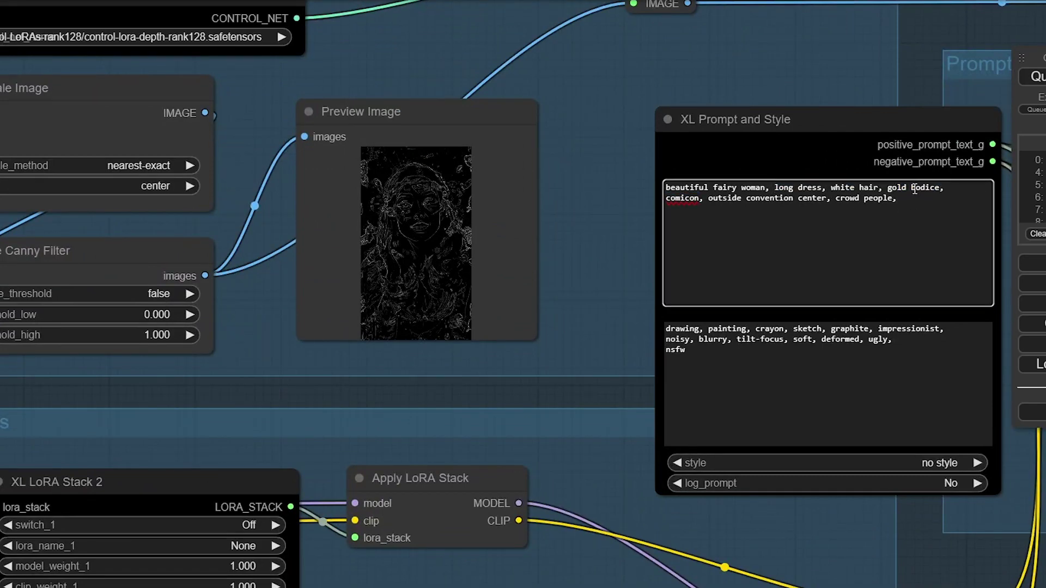
left_click(940, 188)
type("armor")
Step: Replace "outside convention center, crowd people," in the positive prompt with "fairy wings, forest"
left_click(708, 198)
type("fairy wings")
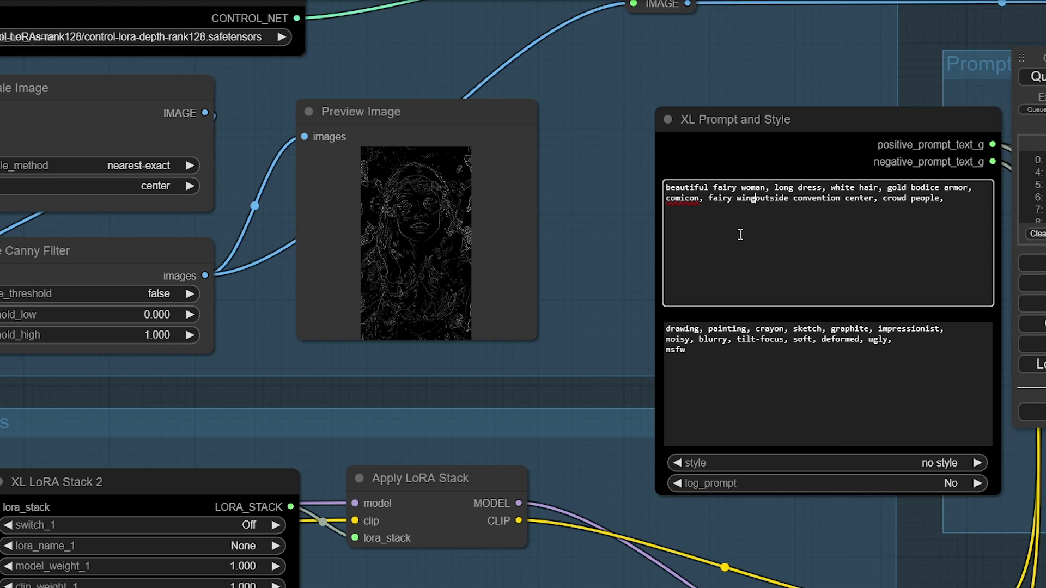
key("Delete")
key("Delete")
key("Delete")
key("Delete")
key("Delete")
key("Delete")
key("Delete")
key("Delete")
key("Delete")
key("Delete")
key("Delete")
key("Delete")
key("Delete")
key("Delete")
key("Delete")
key("Delete")
key("Delete")
key("Delete")
key("Delete")
key("Delete")
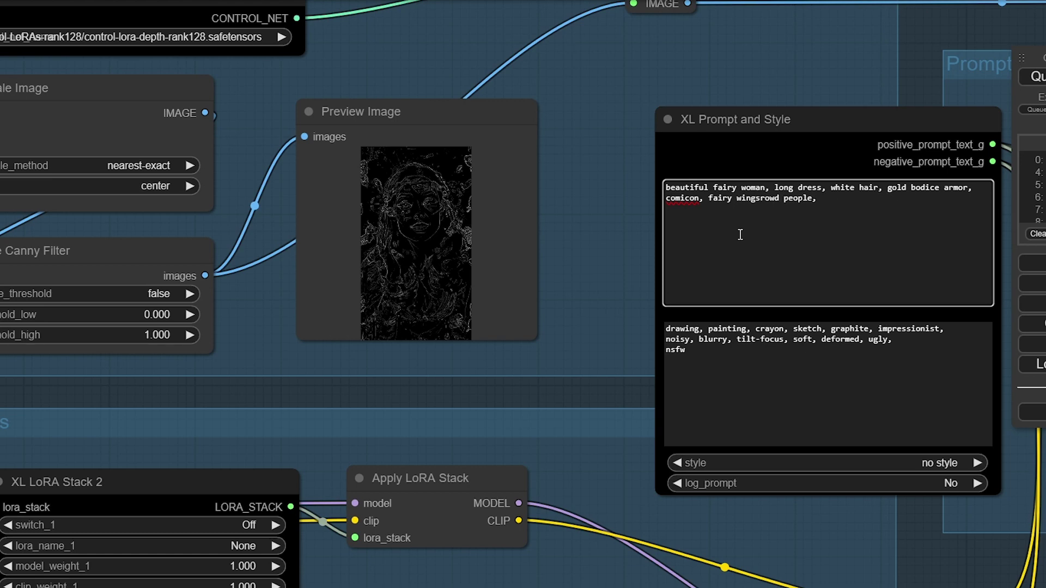
key("Delete")
key("Delete")
key("Delete")
key("Delete")
key("Delete")
key("Delete")
type(", forest")
Step: Remove "drawing, painting, crayon, sketch, graphite, impressionist," from the negative prompt and queue the prompt again
left_click(744, 349)
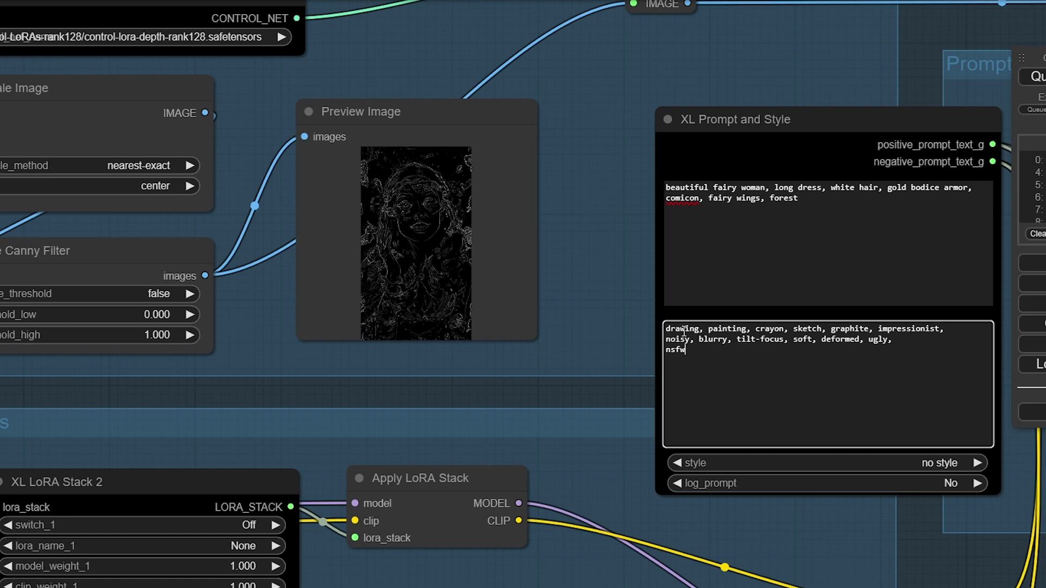
left_click_drag(666, 329, 753, 329)
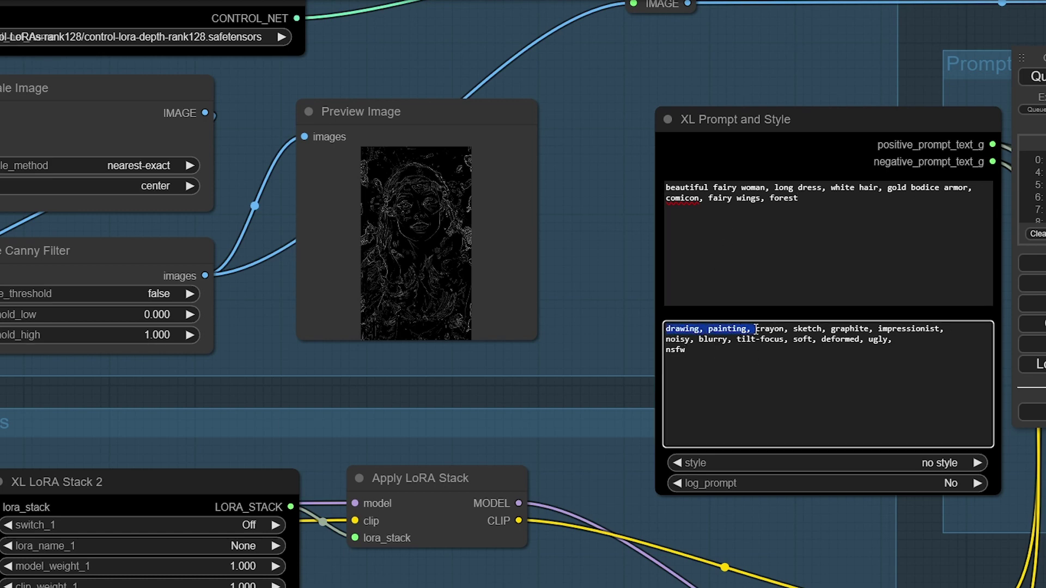
left_click(841, 320)
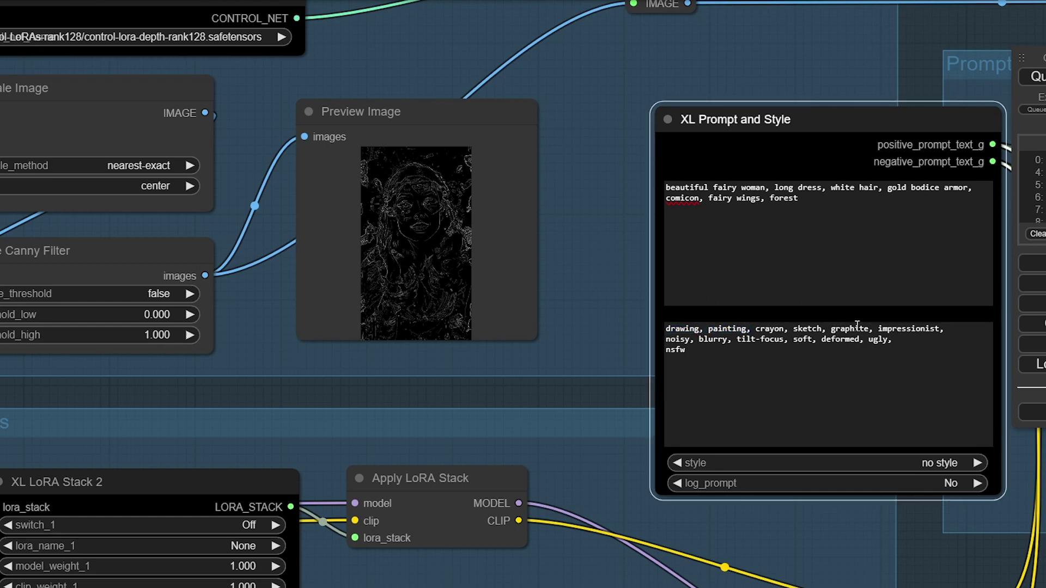
left_click_drag(953, 330, 663, 330)
key("BackSpace")
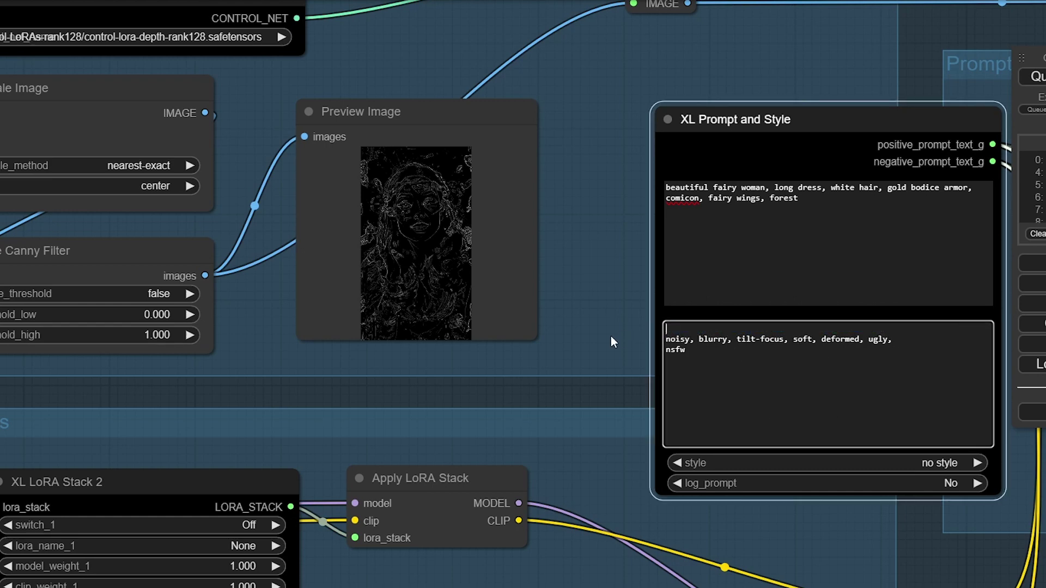
key("Delete")
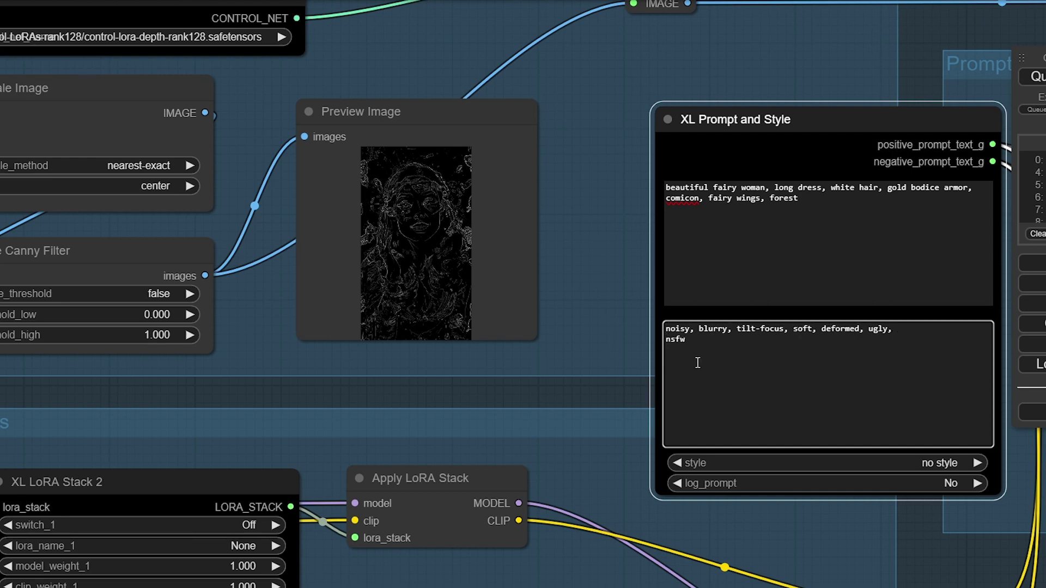
left_click(1039, 76)
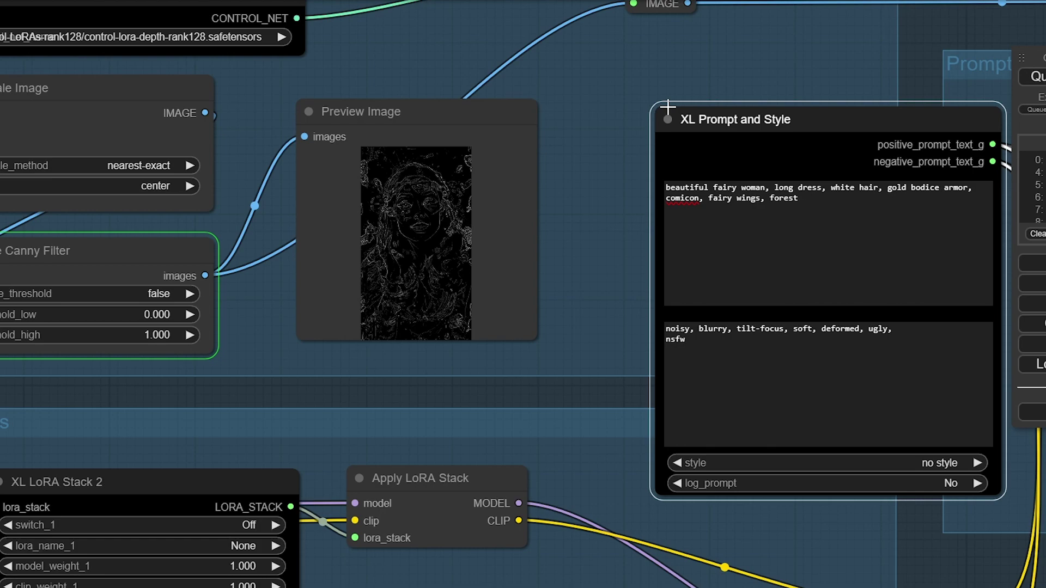
Step: Set upscale_method to bilinear in the Upscale Image node of the Image Upscale group
scroll(676, 87, "down", 11)
scroll(677, 86, "down", 4)
left_click_drag(852, 8, 319, 26)
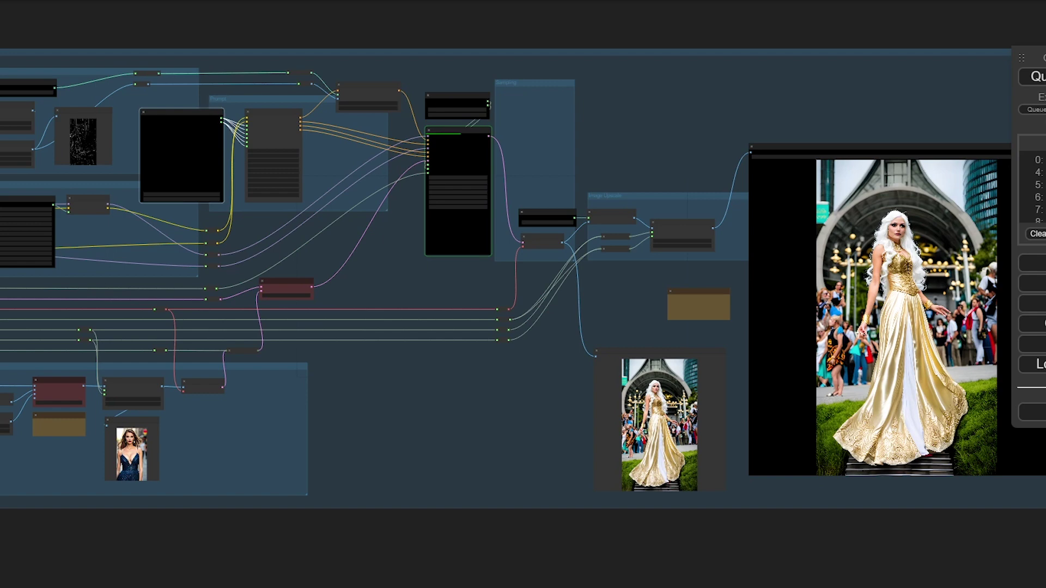
scroll(518, 381, "up", 12)
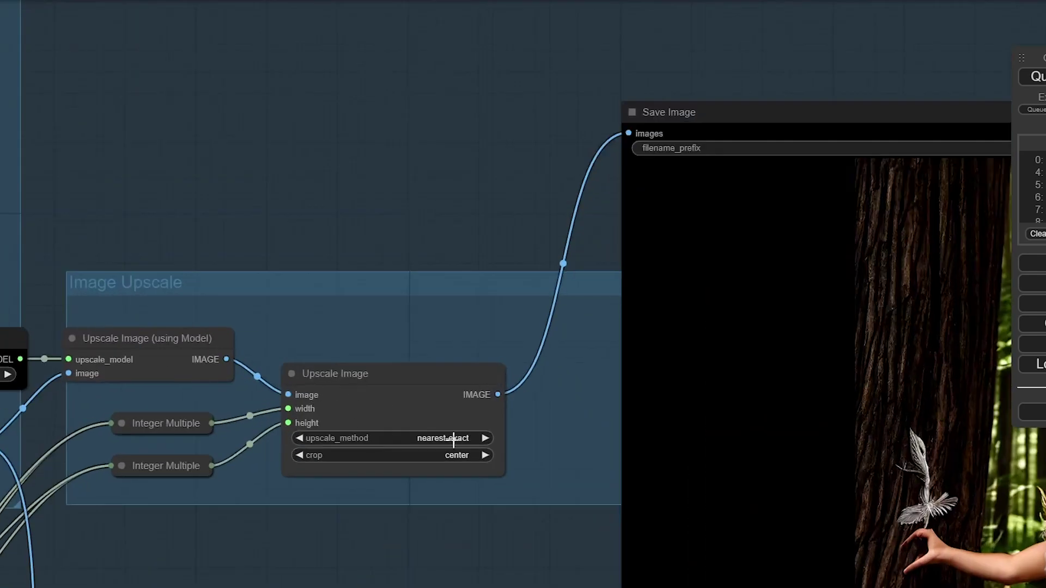
left_click(453, 439)
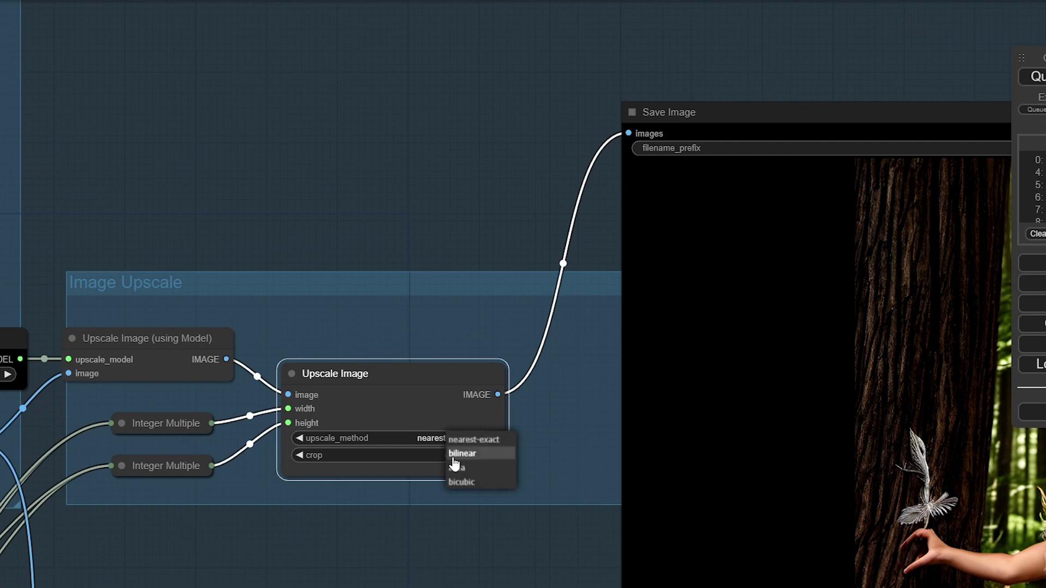
left_click(453, 458)
Step: Choose GFPGAN/GFPGANv1.4.pth as the model in the Load Upscale Model node
left_click_drag(145, 139, 353, 119)
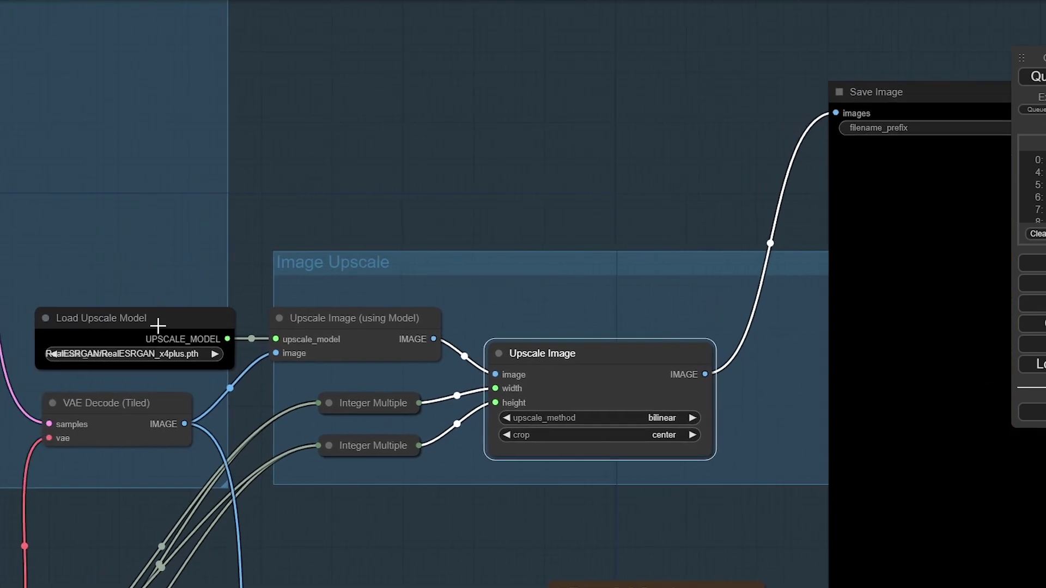
left_click(127, 354)
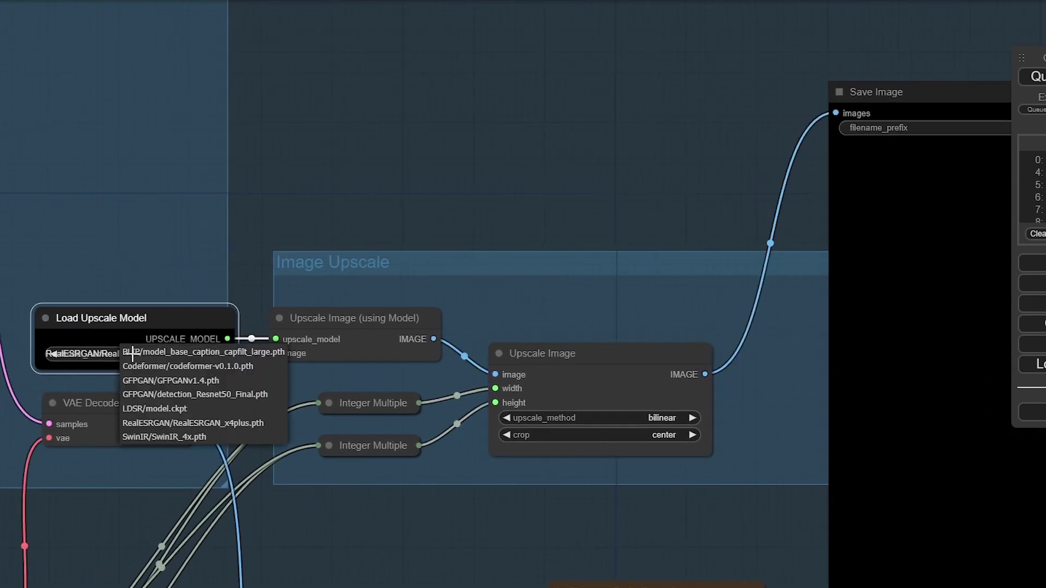
left_click(263, 381)
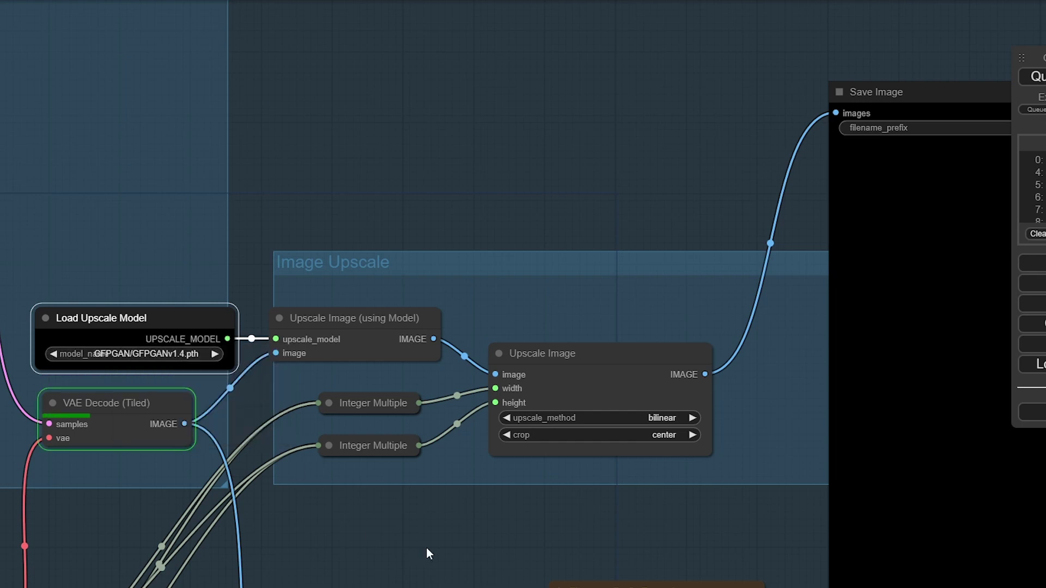
Step: Examine the generated fairy image in the Save Image node and the Canny preview in the XL ControlNet group
scroll(433, 547, "down", 5)
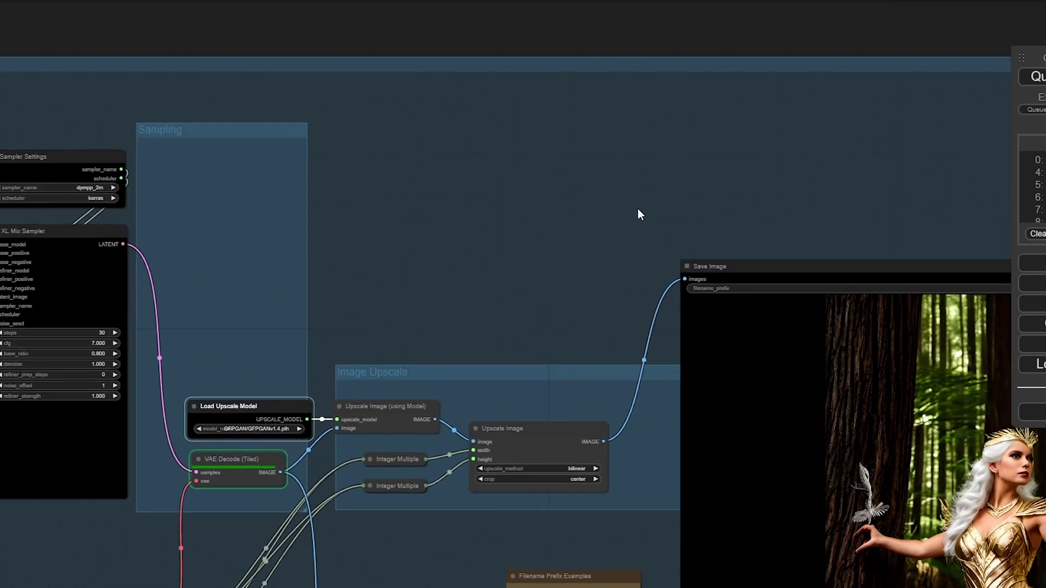
left_click_drag(609, 234, 391, 189)
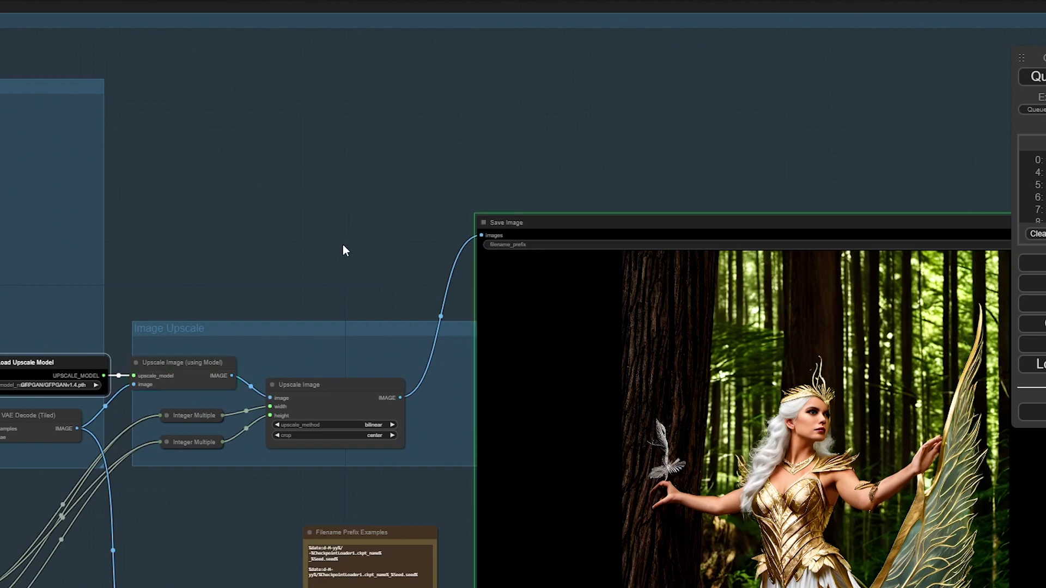
scroll(344, 247, "down", 5)
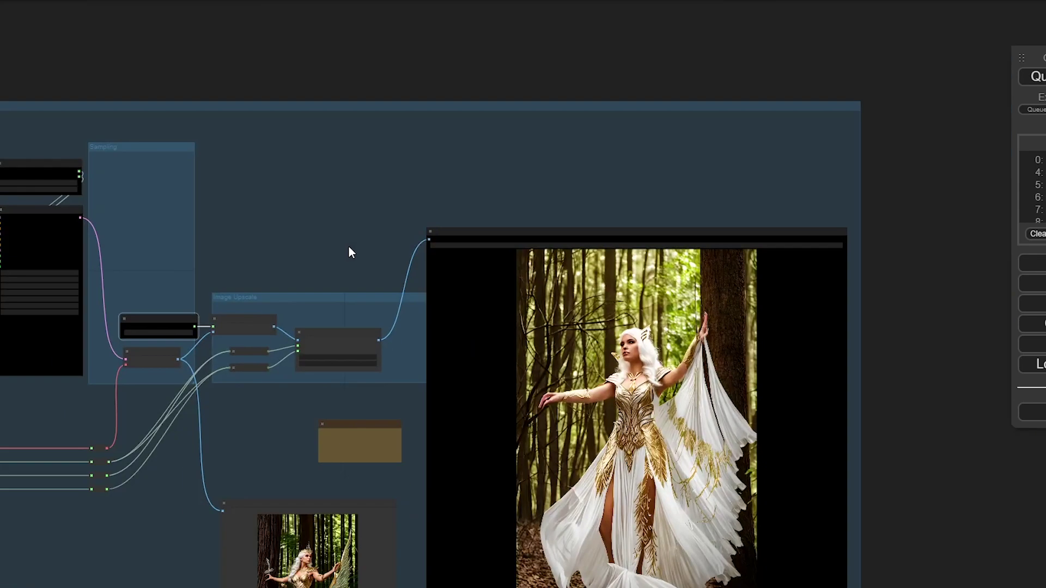
left_click_drag(305, 212, 565, 158)
scroll(480, 318, "up", 10)
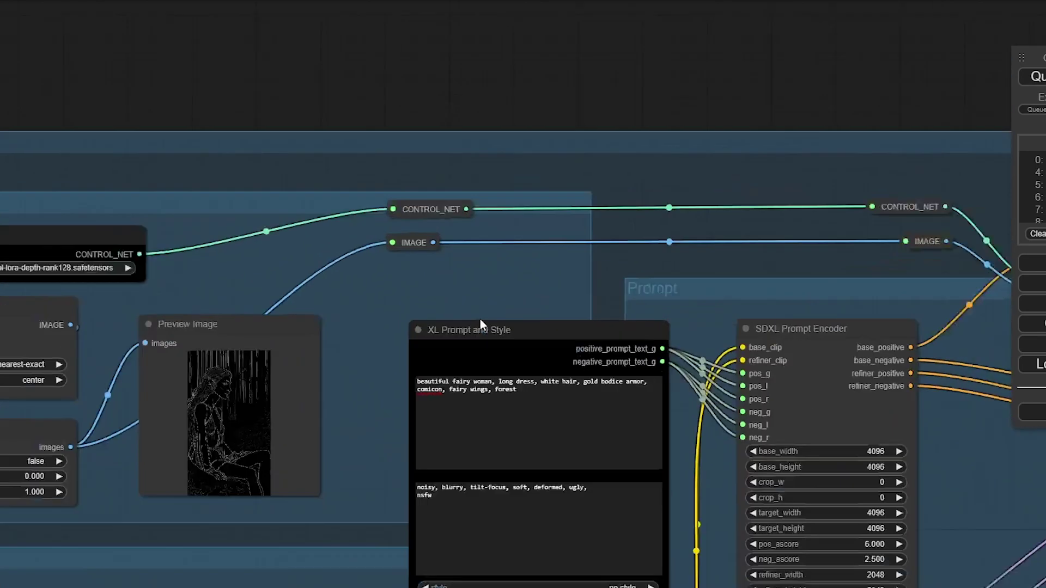
scroll(352, 337, "up", 2)
left_click_drag(331, 390, 754, 259)
left_click_drag(417, 251, 562, 210)
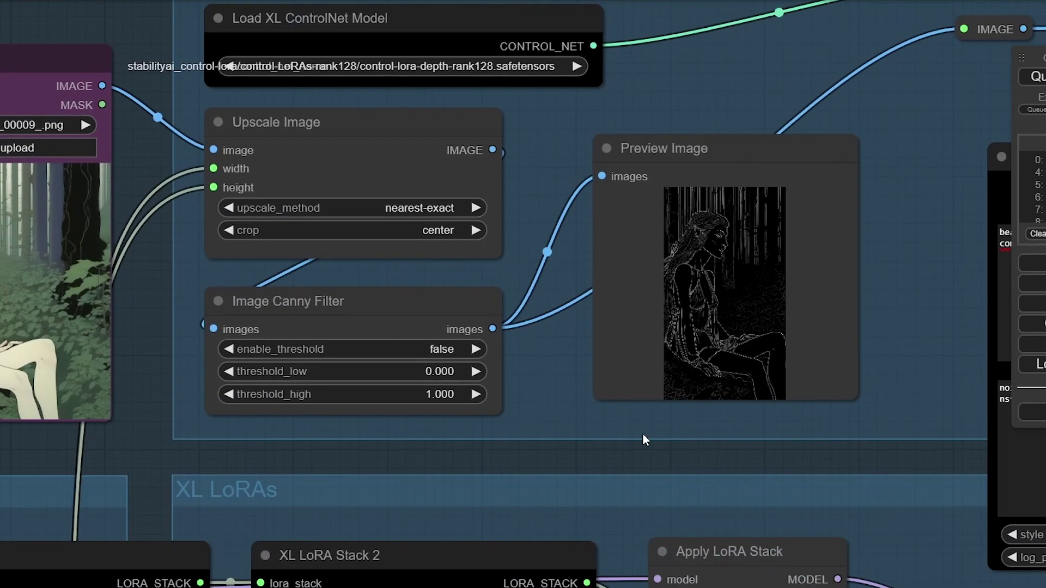
Step: Review the LoRA stacks, the prompt node, the model and aspect ratio settings, and the Img2Img section of the workflow
left_click_drag(750, 474, 506, 293)
scroll(507, 295, "down", 1)
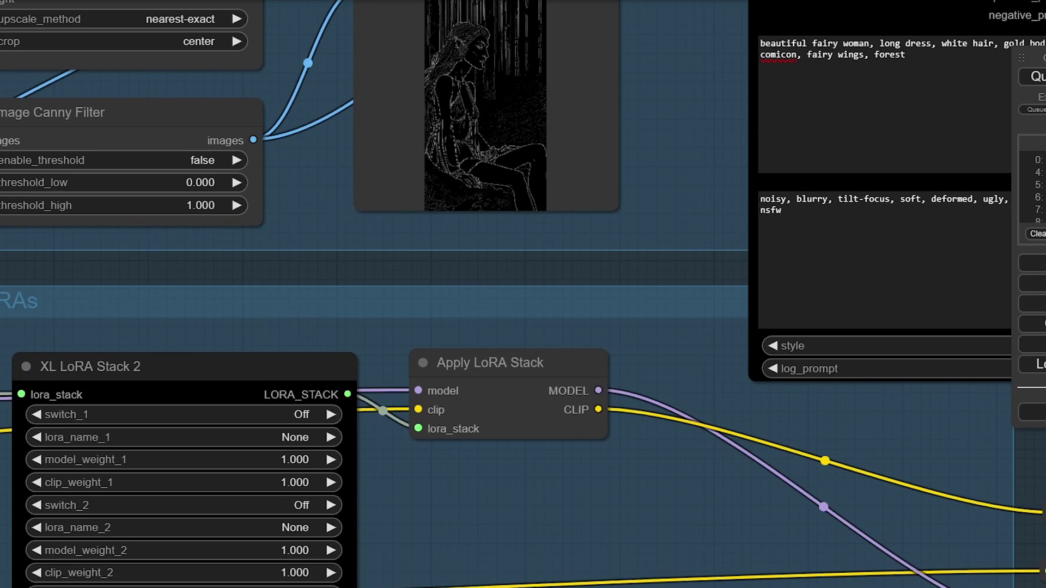
scroll(403, 383, "down", 4)
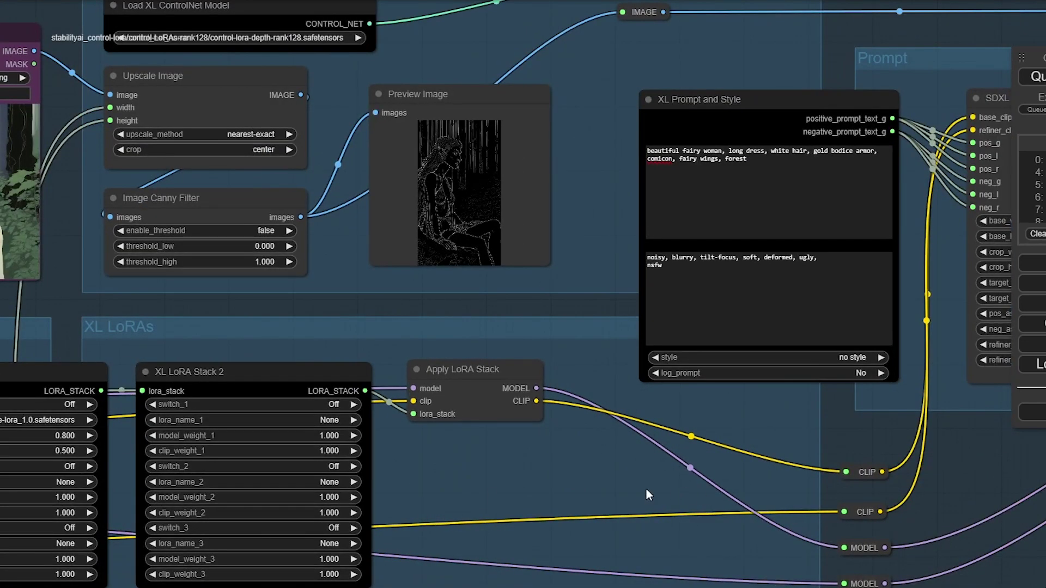
scroll(958, 458, "down", 5)
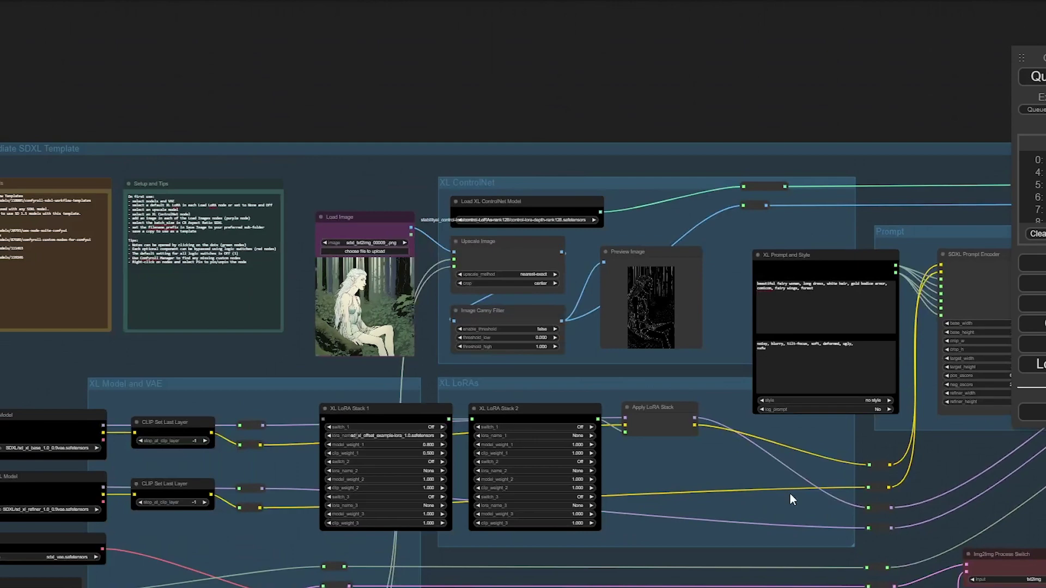
left_click_drag(790, 493, 1043, 292)
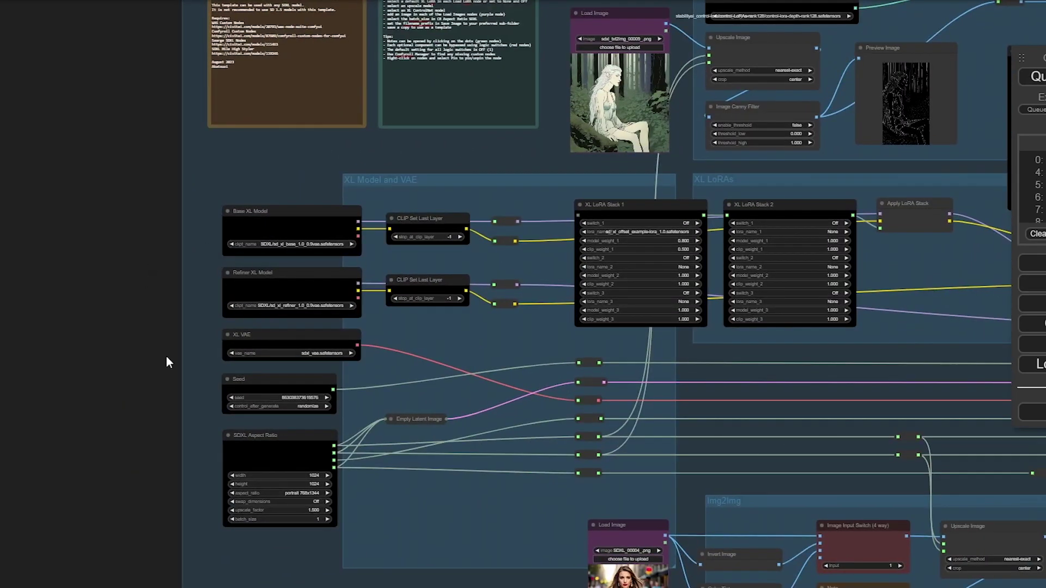
scroll(173, 375, "up", 6)
left_click_drag(183, 468, 152, 300)
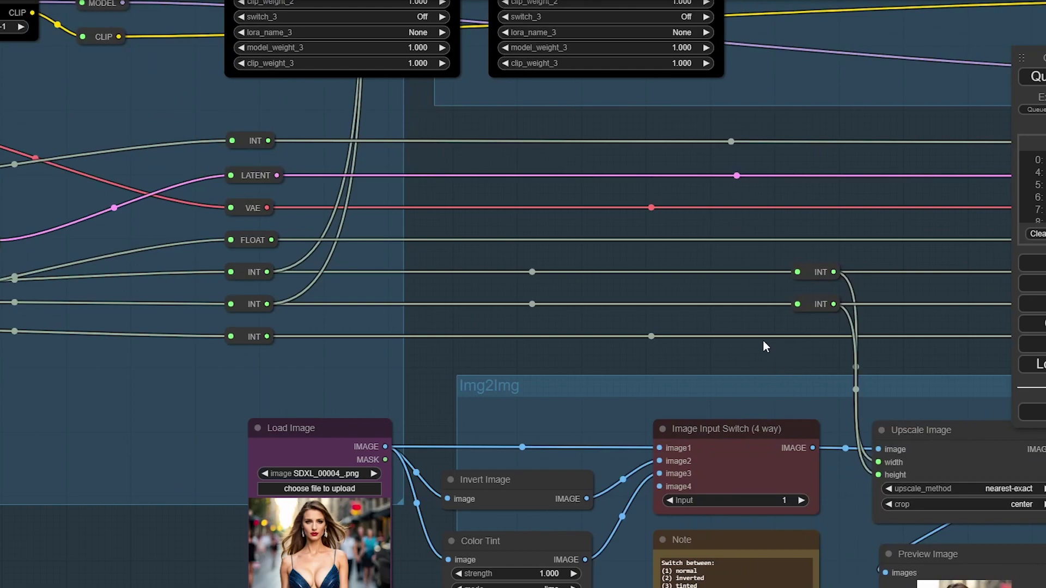
left_click_drag(765, 346, 251, 326)
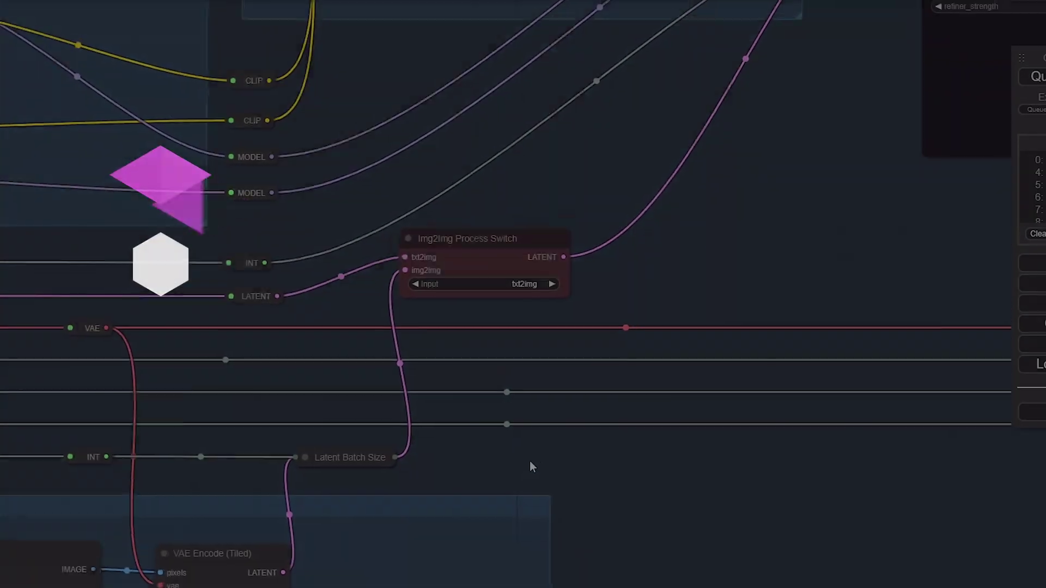